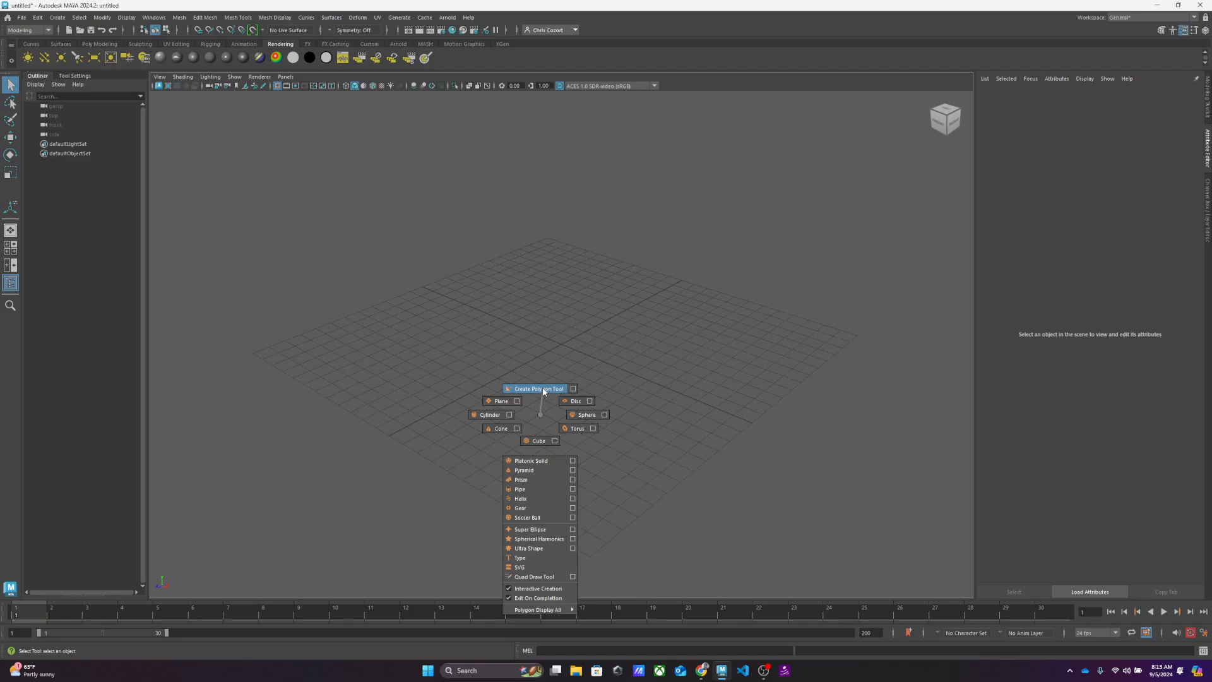
pyautogui.keyDown('shift'); pyautogui.moveTo(535, 415); pyautogui.dragTo(495, 407, button='right'); pyautogui.keyUp('shift')
pyautogui.moveTo(256, 343); pyautogui.dragTo(744, 454)
pyautogui.hotkey('ctrl', 'z')
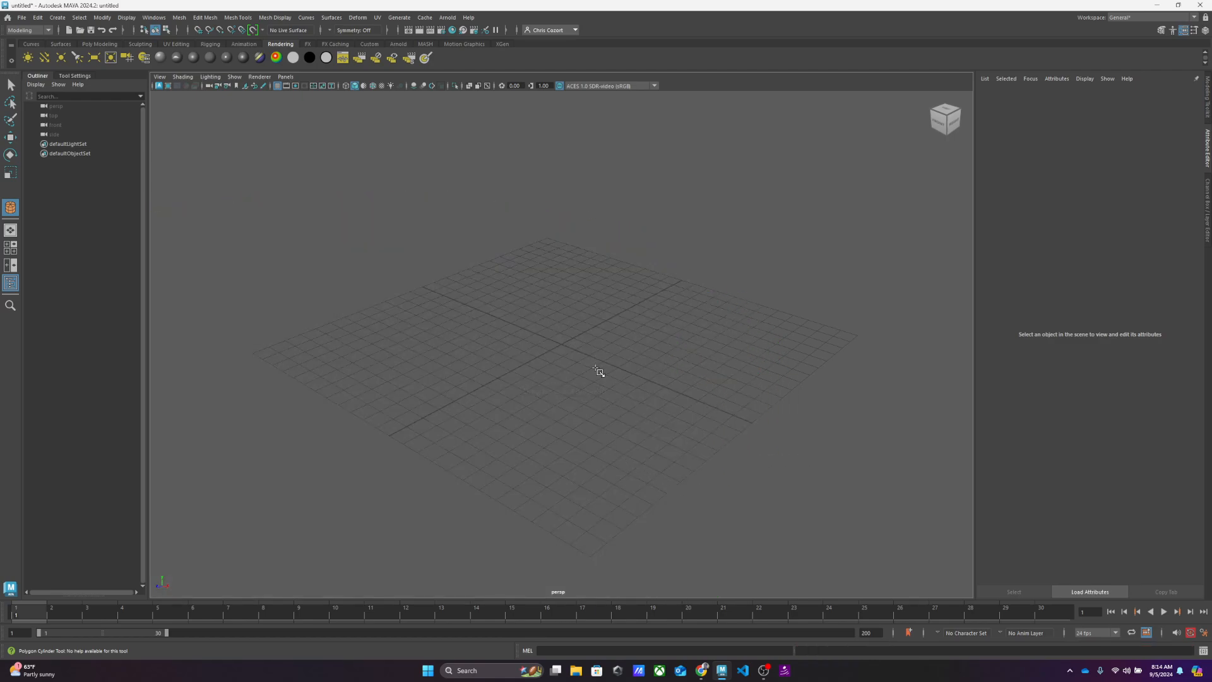
# Step: Create a polygon plane covering almost the whole ground grid as the base surface
pyautogui.press('w')
pyautogui.keyDown('shift'); pyautogui.moveTo(584, 367); pyautogui.dragTo(544, 355, button='right'); pyautogui.keyUp('shift')
pyautogui.moveTo(257, 349); pyautogui.dragTo(859, 334)
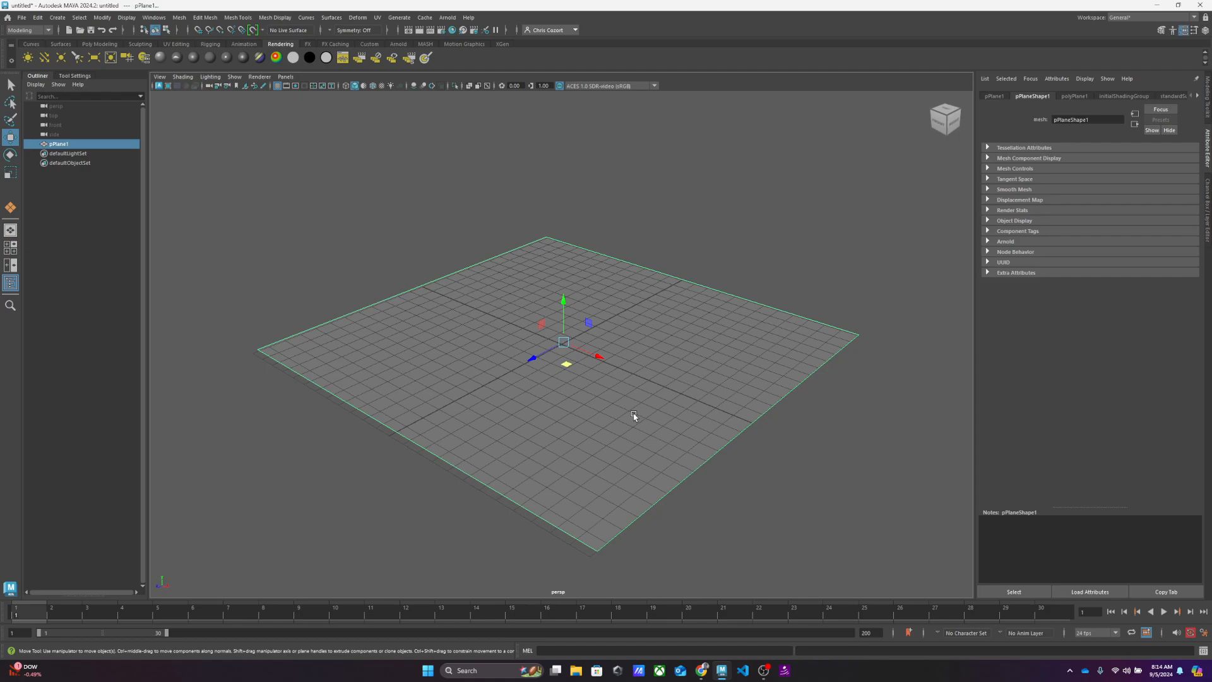
pyautogui.click(762, 210)
# Step: Create a polygon cylinder snapped to the centre of the grid, with a radius of about 5.4 and a height of about 11.4
pyautogui.keyDown('shift'); pyautogui.moveTo(531, 342); pyautogui.dragTo(477, 344, button='right'); pyautogui.keyUp('shift')
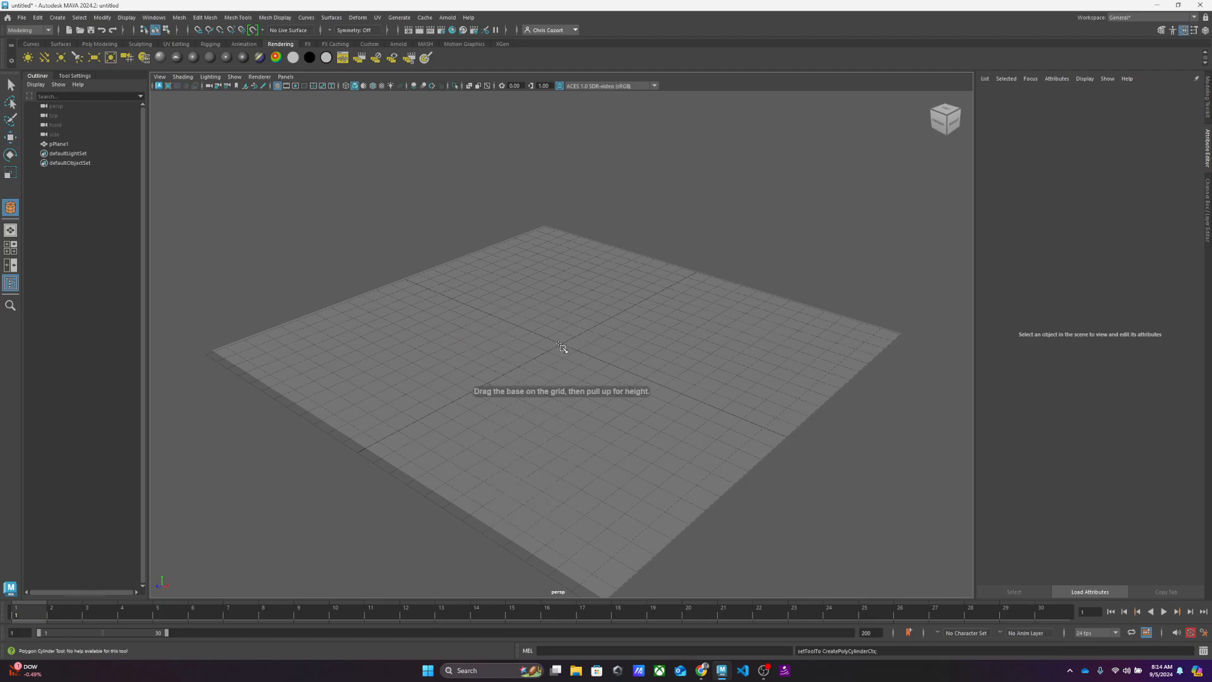
pyautogui.press('x')
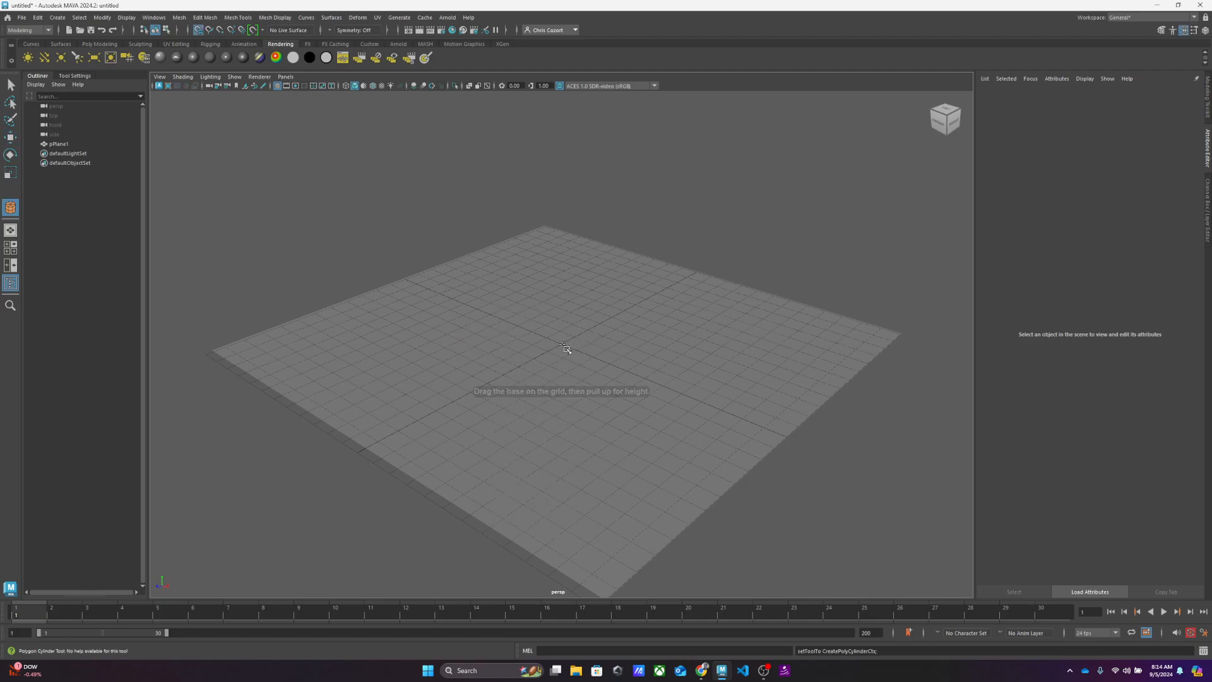
pyautogui.moveTo(561, 344); pyautogui.dragTo(595, 98)
pyautogui.keyDown('alt'); pyautogui.moveTo(687, 174); pyautogui.dragTo(689, 353, button='middle'); pyautogui.keyUp('alt')
pyautogui.scroll(2, 690, 356)
pyautogui.keyDown('alt'); pyautogui.moveTo(739, 395); pyautogui.dragTo(728, 332, button='middle'); pyautogui.keyUp('alt')
pyautogui.scroll(-2, 729, 333)
pyautogui.scroll(1, 729, 333)
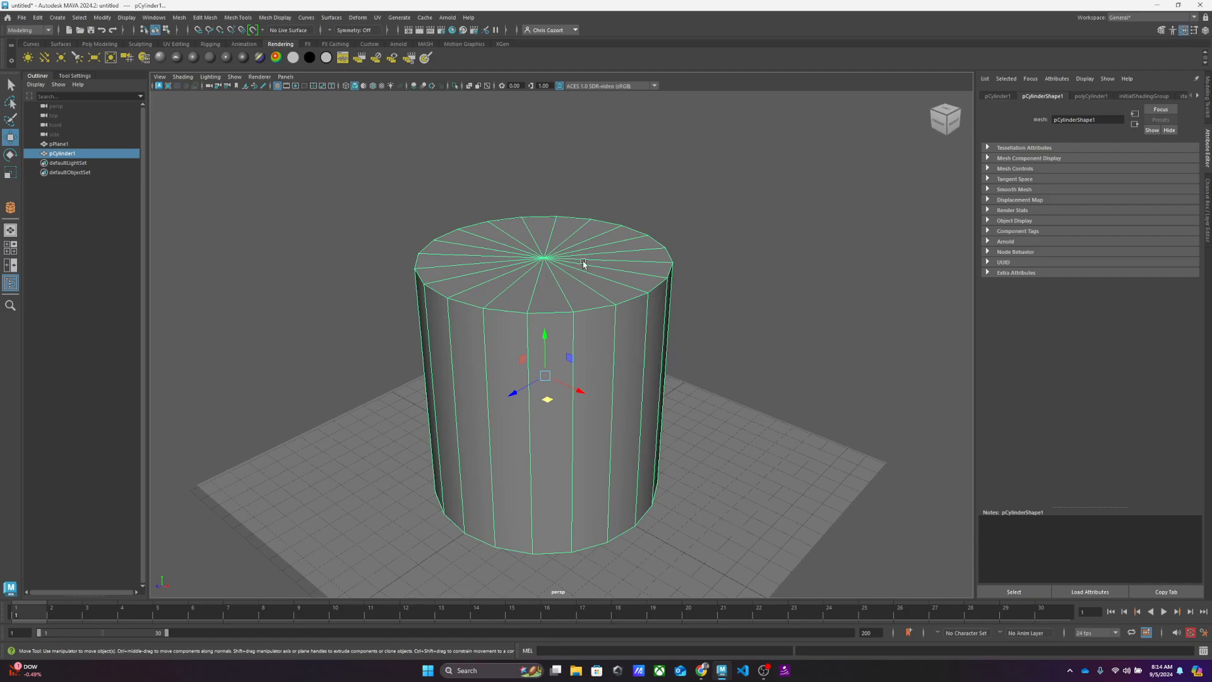
# Step: Select all the cylinder's top cap faces and extrude them slightly inward to form a thin rim
pyautogui.moveTo(584, 264); pyautogui.dragTo(618, 262, button='right')
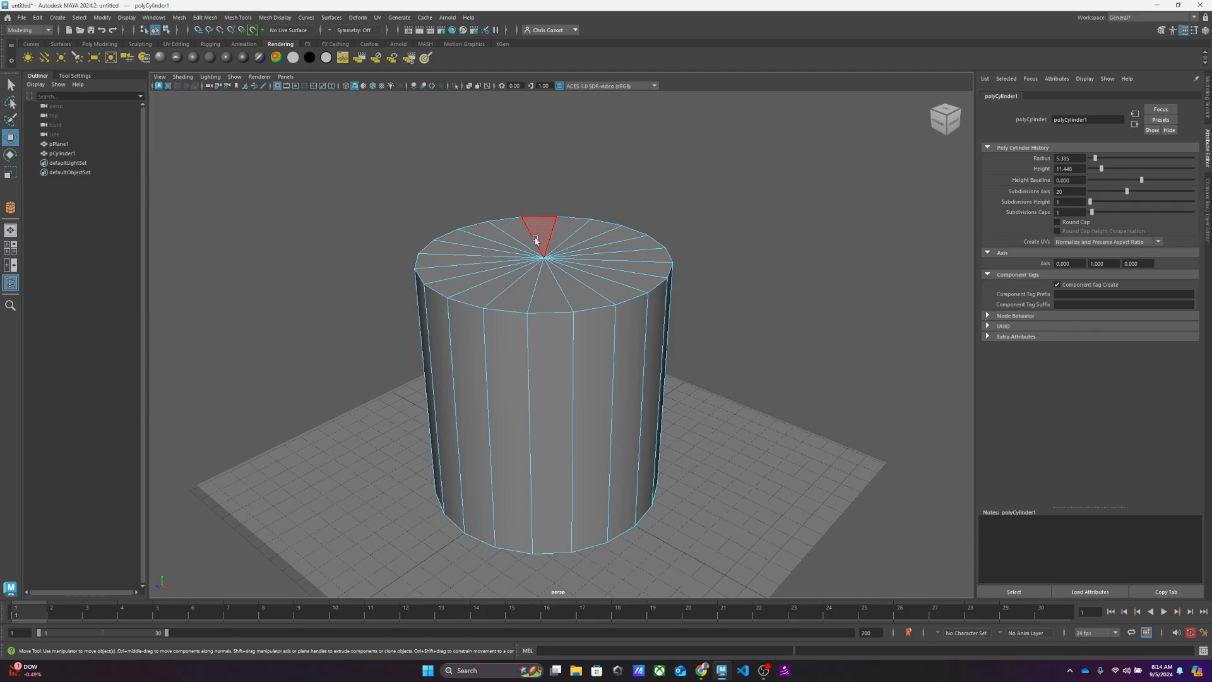
pyautogui.moveTo(536, 240)
pyautogui.mouseDown()
pyautogui.moveTo(496, 245)
pyautogui.moveTo(578, 285)
pyautogui.moveTo(586, 233)
pyautogui.moveTo(566, 231)
pyautogui.mouseUp()
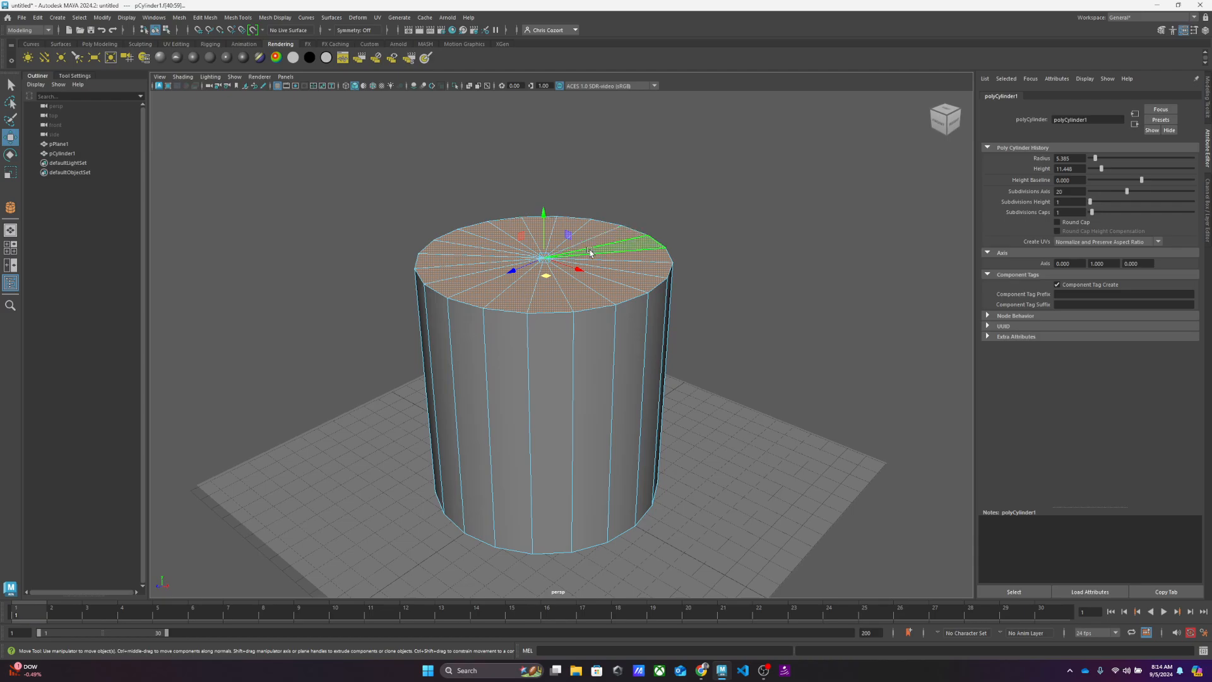
pyautogui.press('r')
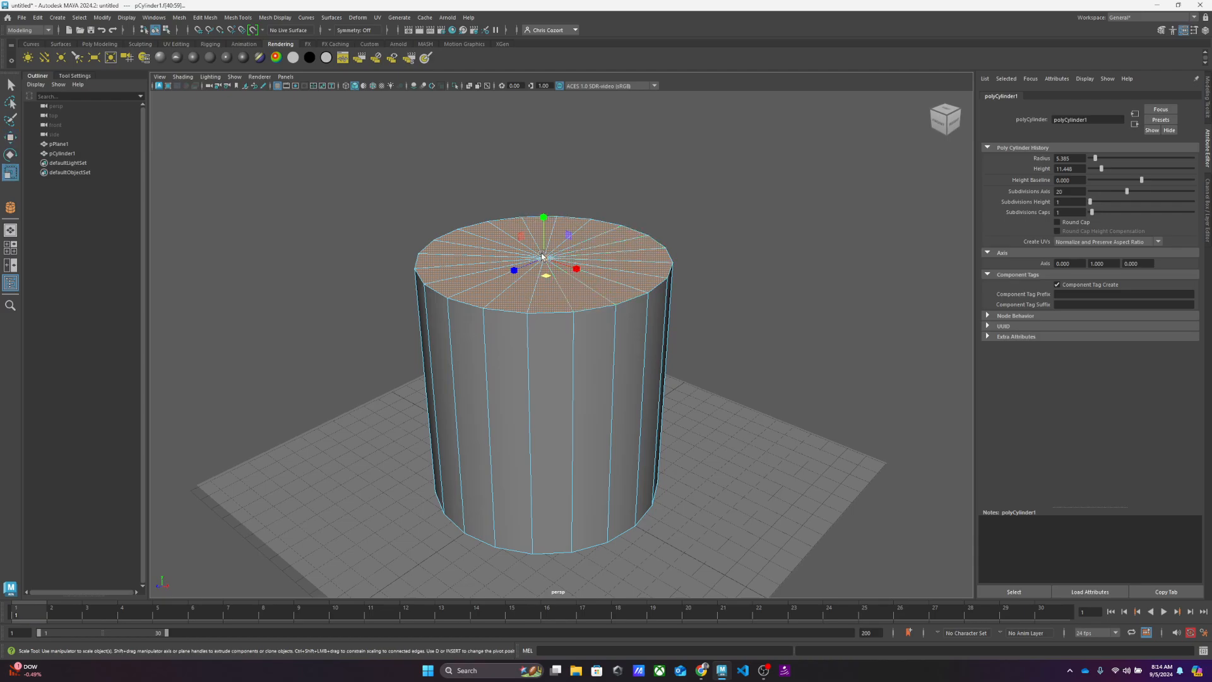
pyautogui.moveTo(546, 261)
pyautogui.keyDown('shift'); pyautogui.mouseDown()
pyautogui.moveTo(531, 265)
pyautogui.moveTo(540, 262)
pyautogui.mouseUp(); pyautogui.keyUp('shift')
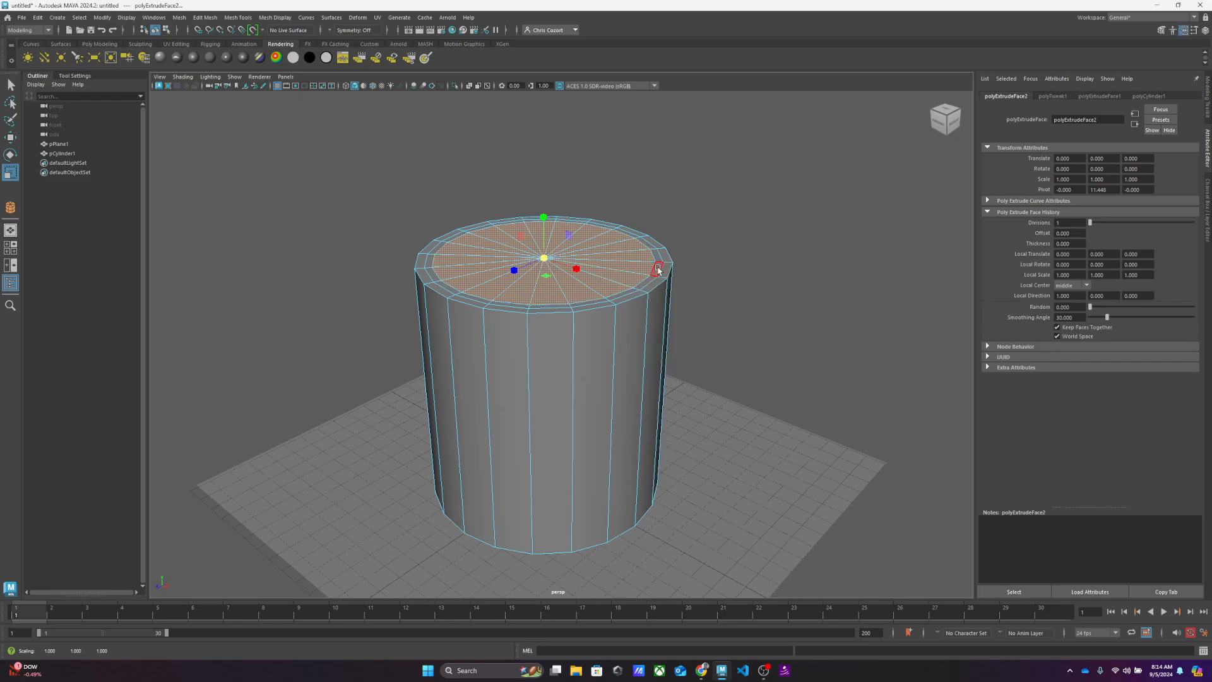
# Step: Extrude the inner cap faces down close to the cylinder's base to hollow it out, checking the depth in a side wireframe view
pyautogui.press('w')
pyautogui.moveTo(544, 222); pyautogui.dragTo(546, 358)
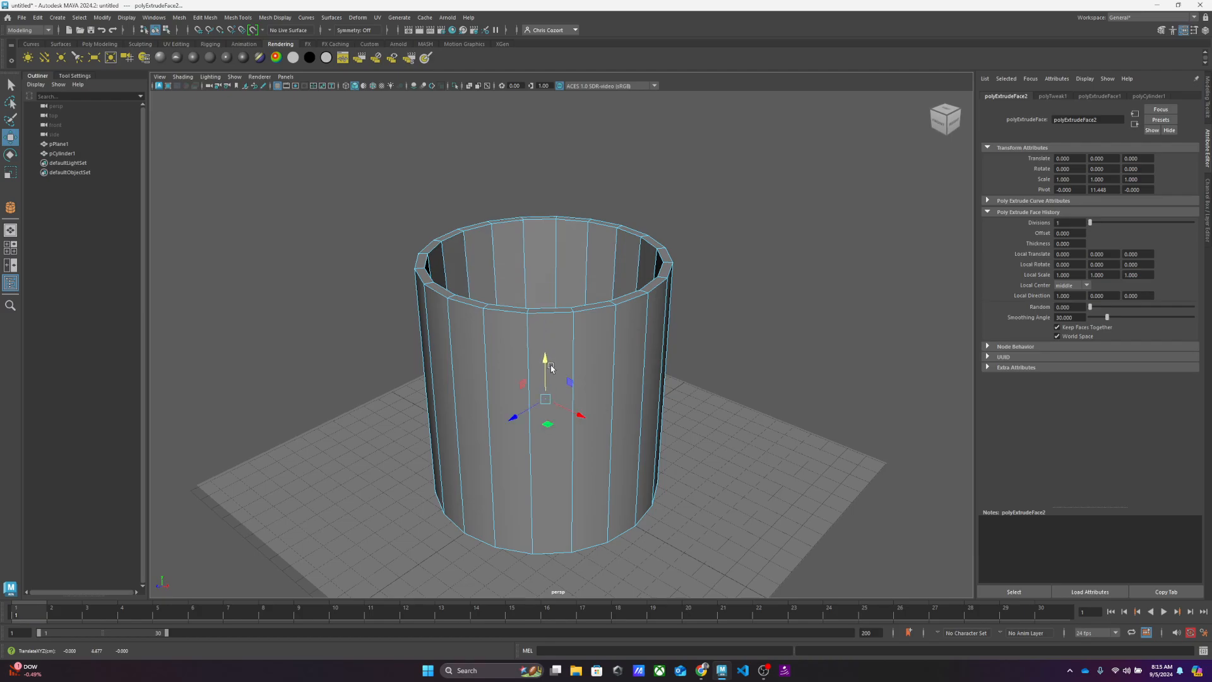
pyautogui.click(596, 337)
pyautogui.press('space')
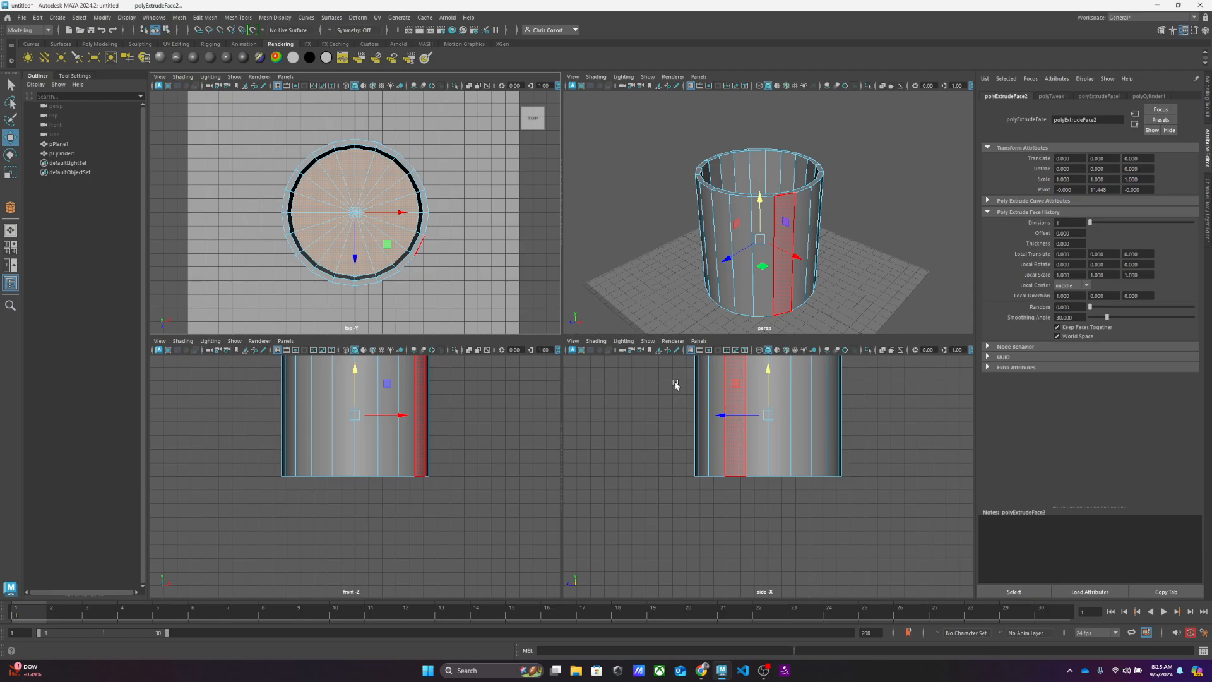
pyautogui.click(759, 351)
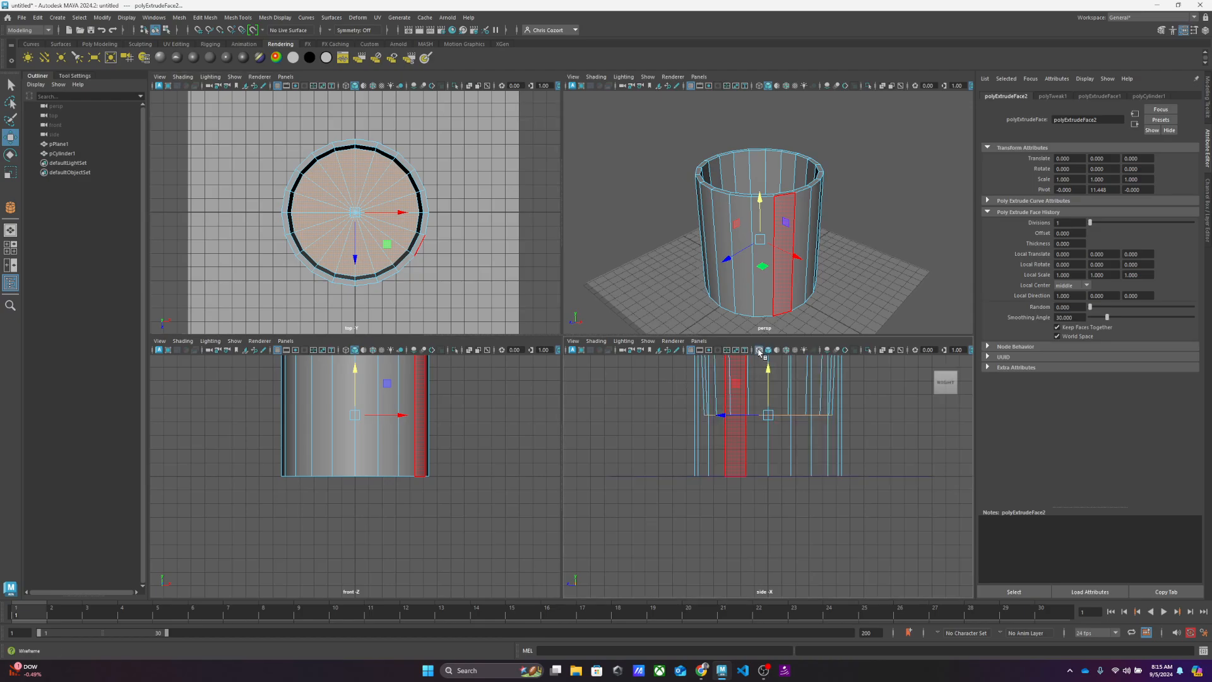
pyautogui.keyDown('alt'); pyautogui.moveTo(827, 431); pyautogui.dragTo(807, 514, button='middle'); pyautogui.keyUp('alt')
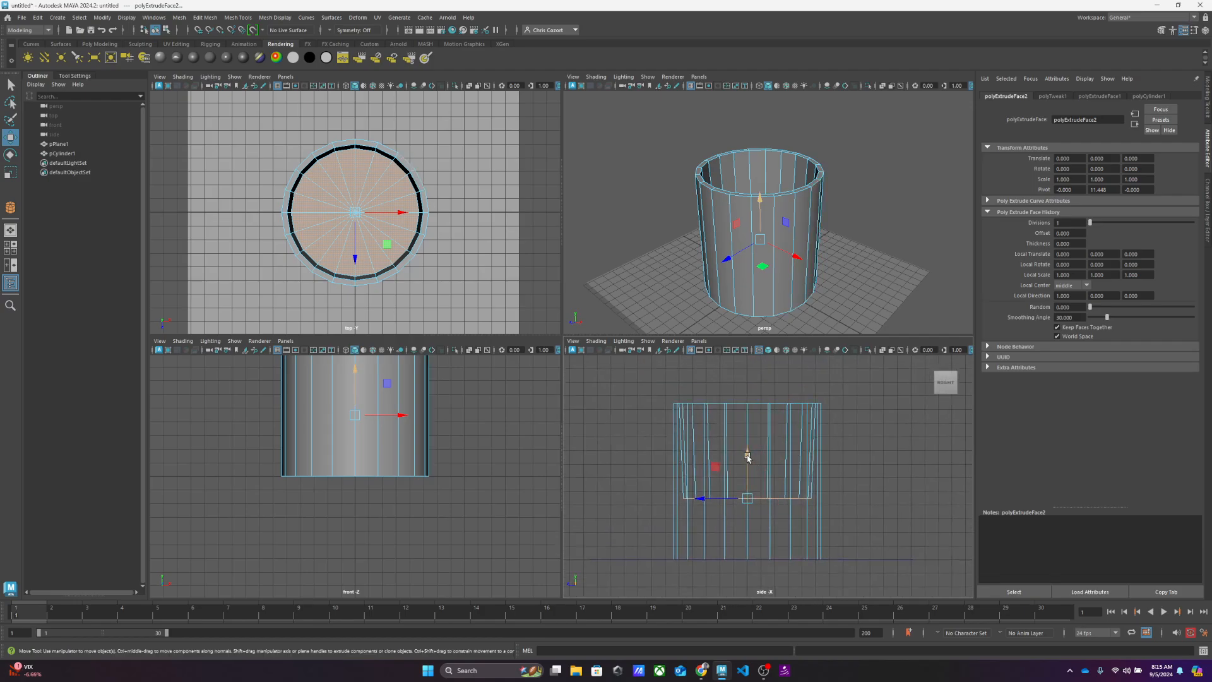
pyautogui.moveTo(752, 469); pyautogui.dragTo(751, 494)
pyautogui.press('space')
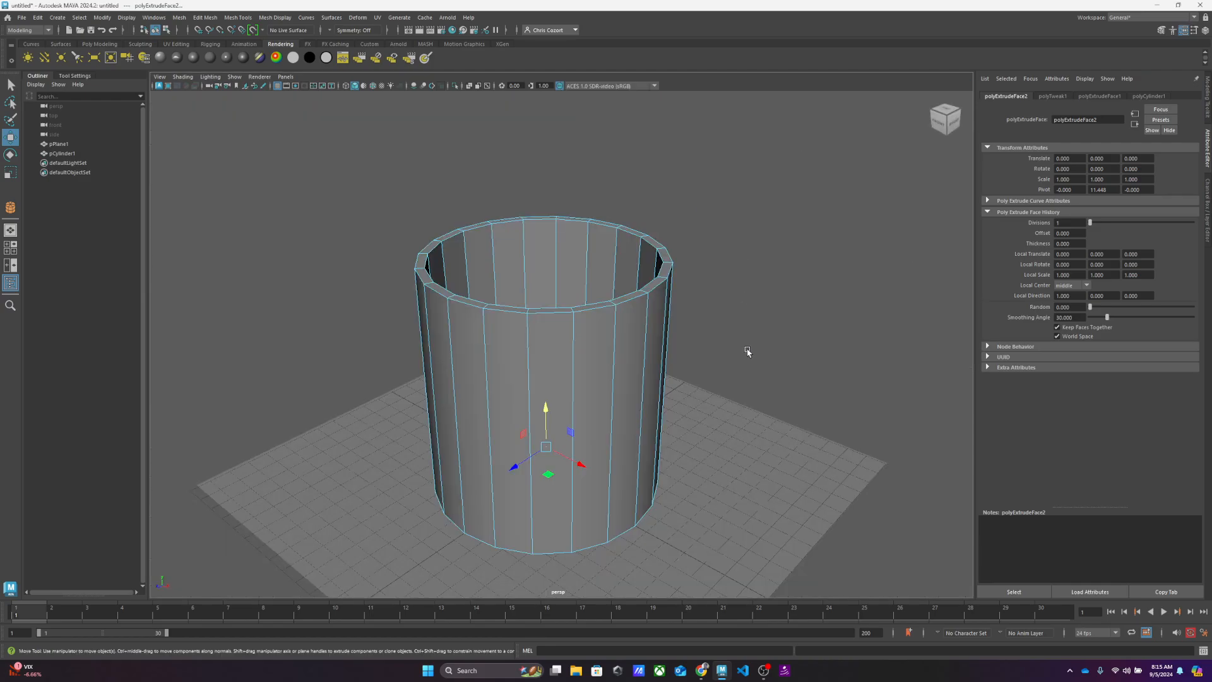
# Step: Preview the hollow cylinder with smoothing and return to the unsmoothed display
pyautogui.keyDown('alt'); pyautogui.moveTo(748, 351); pyautogui.dragTo(786, 304, button='middle'); pyautogui.keyUp('alt')
pyautogui.scroll(2, 788, 268)
pyautogui.press('2')
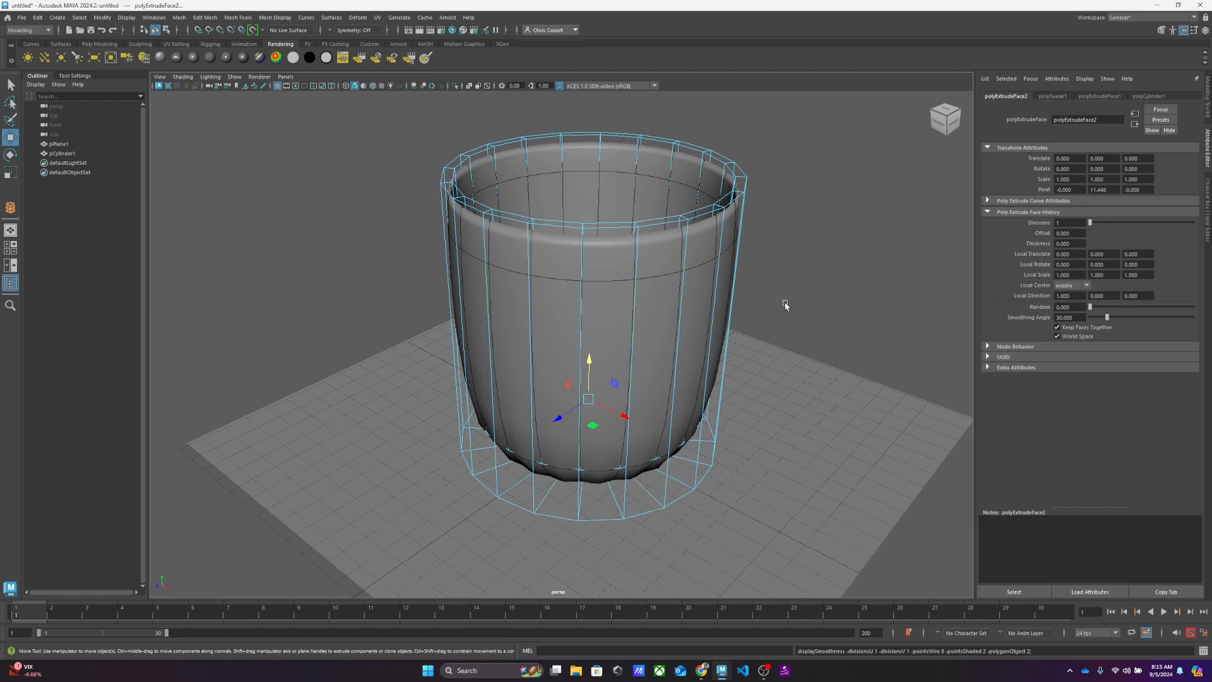
pyautogui.press('1')
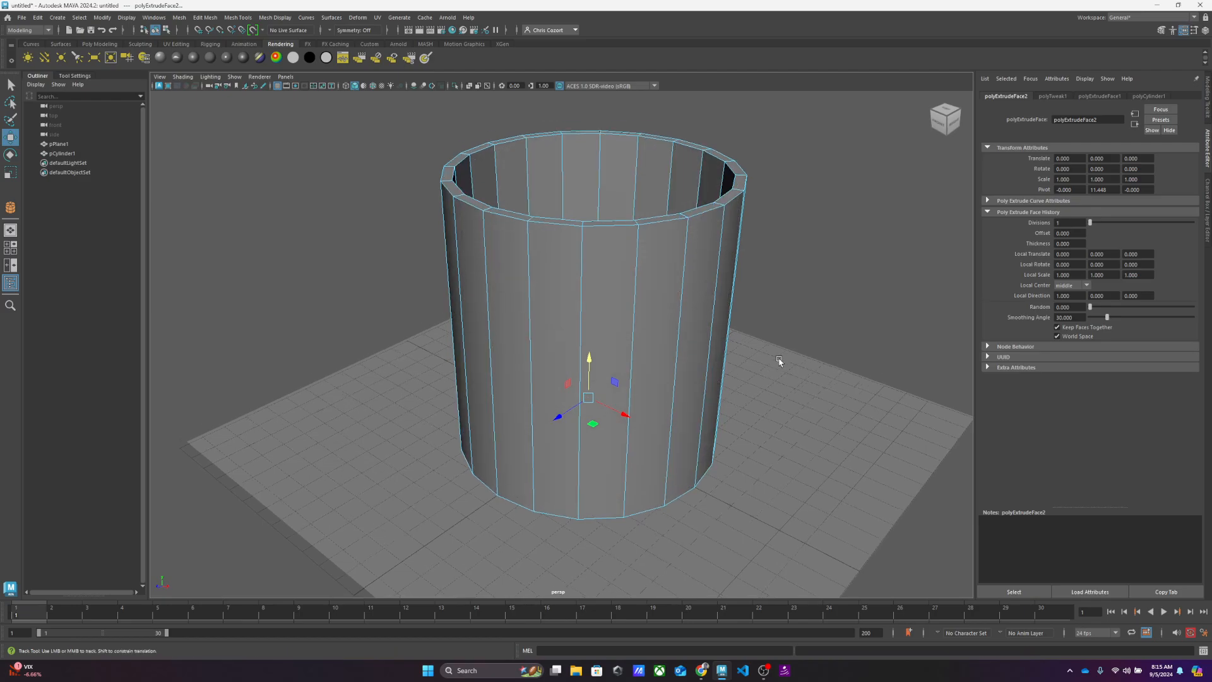
# Step: Try to insert an edge loop near the cylinder's base with Multi-Cut, and undo the cut
pyautogui.scroll(1, 780, 355)
pyautogui.keyDown('alt'); pyautogui.moveTo(637, 442); pyautogui.dragTo(634, 435); pyautogui.keyUp('alt')
pyautogui.keyDown('shift'); pyautogui.moveTo(634, 434); pyautogui.dragTo(576, 427, button='right'); pyautogui.keyUp('shift')
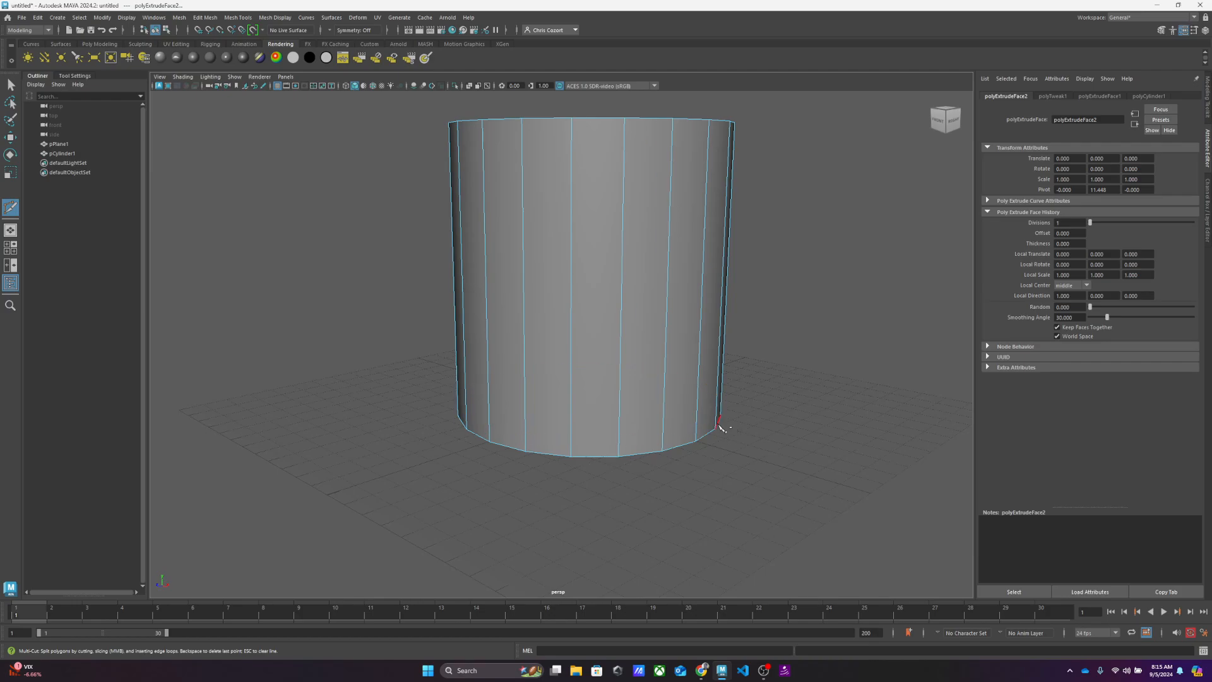
pyautogui.keyDown('shift'); pyautogui.moveTo(630, 405); pyautogui.dragTo(551, 421, button='right'); pyautogui.keyUp('shift')
pyautogui.press('q')
pyautogui.keyDown('ctrl'); pyautogui.click(602, 449); pyautogui.keyUp('ctrl')
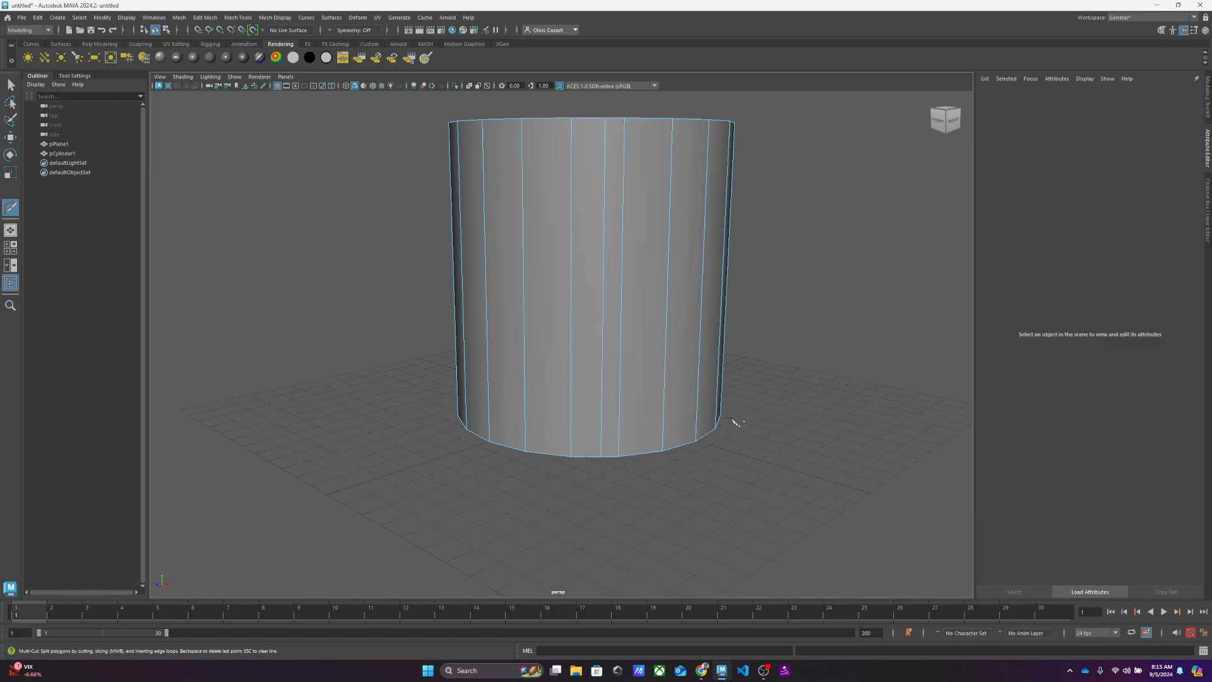
pyautogui.hotkey('ctrl', 'z')
pyautogui.scroll(-3, 758, 365)
pyautogui.keyDown('alt'); pyautogui.moveTo(755, 342); pyautogui.dragTo(753, 350); pyautogui.keyUp('alt')
pyautogui.press('w')
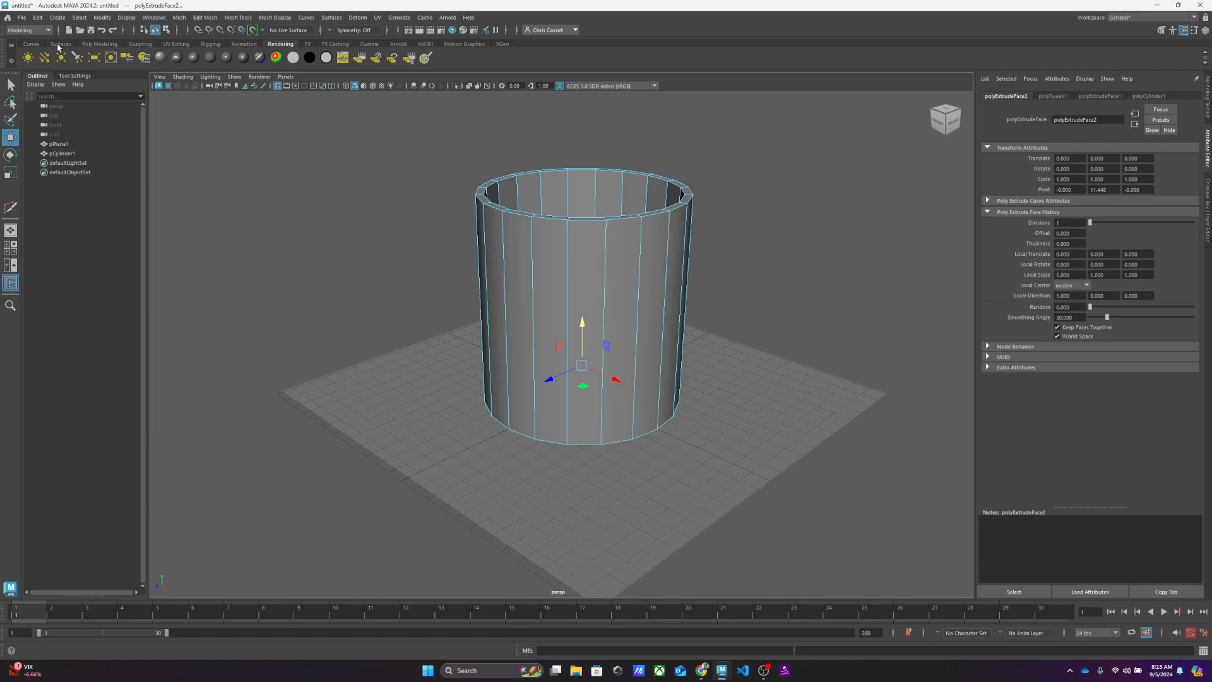
# Step: Delete the hollow cylinder's construction history and insert a horizontal edge loop just above its base with Multi-Cut
pyautogui.click(99, 44)
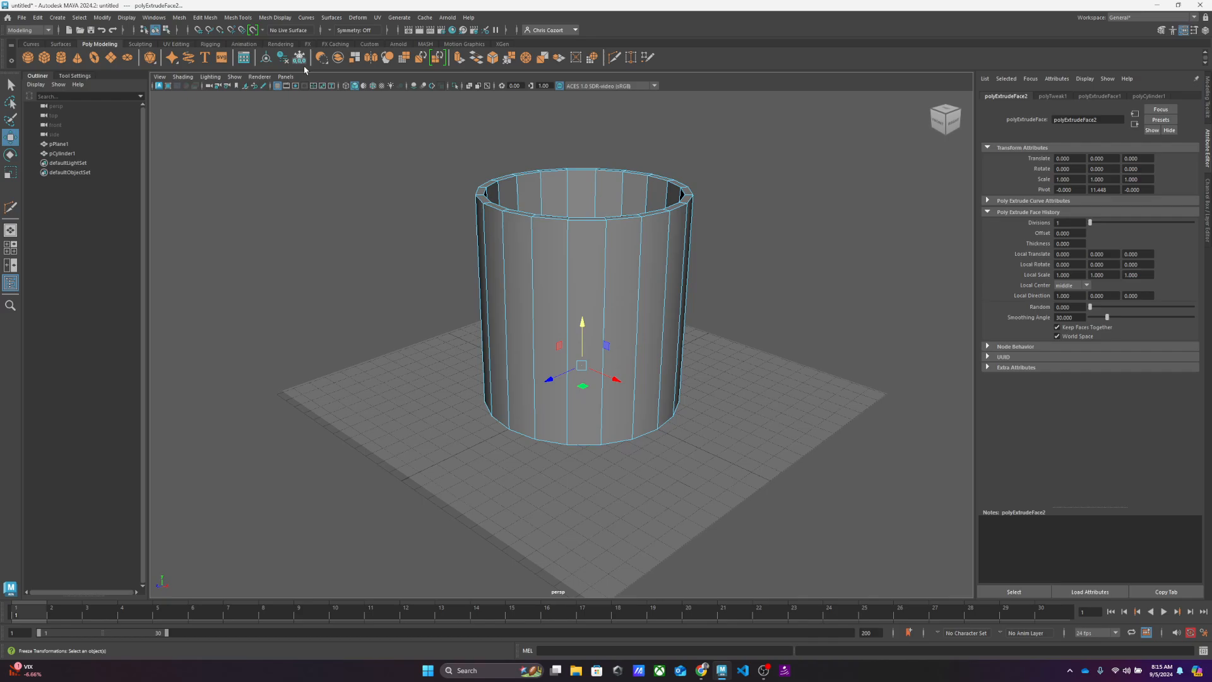
pyautogui.click(635, 254)
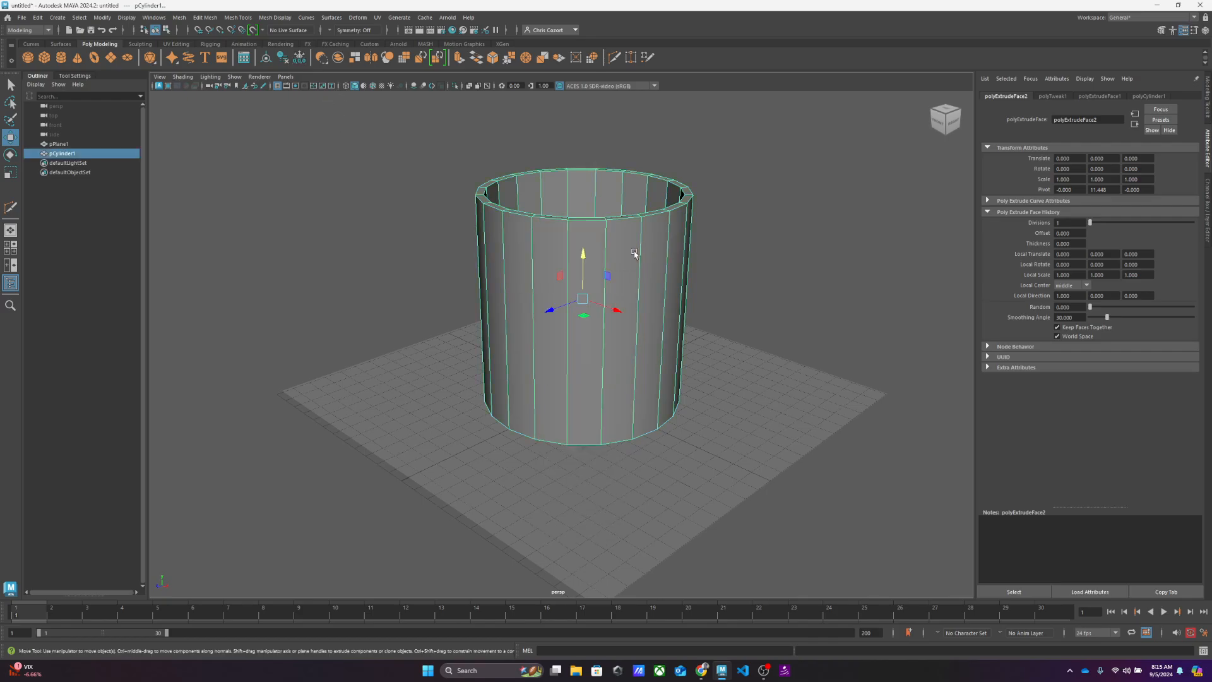
pyautogui.click(282, 58)
pyautogui.keyDown('shift'); pyautogui.moveTo(584, 378); pyautogui.dragTo(528, 377, button='right'); pyautogui.keyUp('shift')
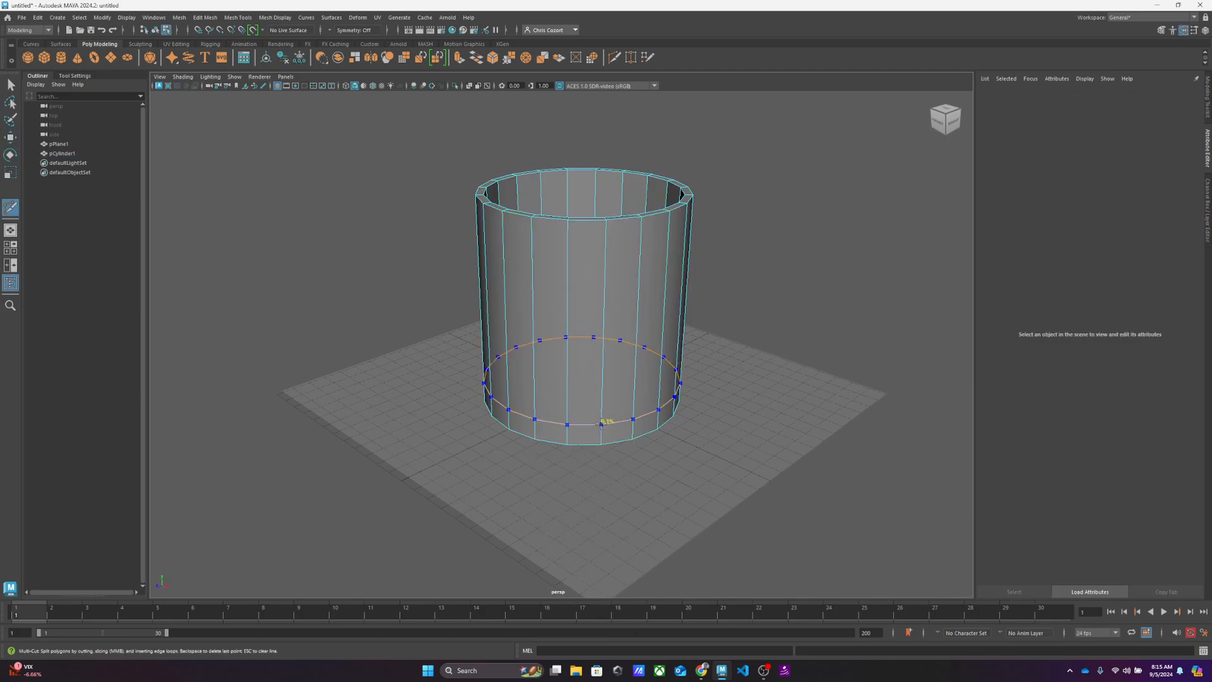
# Step: Examine the cup's base and rim in the smoothed preview from several angles, and return to the unsmoothed display
pyautogui.keyDown('alt'); pyautogui.moveTo(755, 433); pyautogui.dragTo(720, 395); pyautogui.keyUp('alt')
pyautogui.press('2')
pyautogui.keyDown('alt'); pyautogui.moveTo(587, 386); pyautogui.dragTo(640, 410); pyautogui.keyUp('alt')
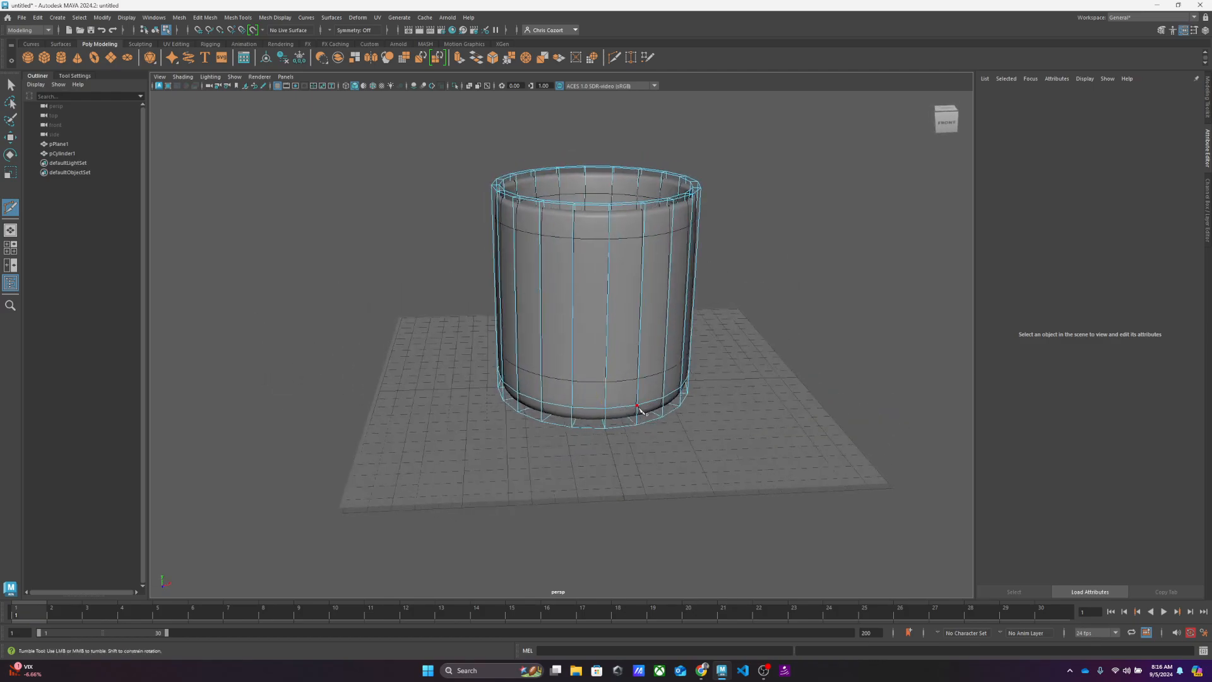
pyautogui.scroll(2, 665, 423)
pyautogui.keyDown('alt'); pyautogui.moveTo(765, 339); pyautogui.dragTo(751, 371, button='middle'); pyautogui.keyUp('alt')
pyautogui.keyDown('alt'); pyautogui.moveTo(751, 370); pyautogui.dragTo(748, 377); pyautogui.keyUp('alt')
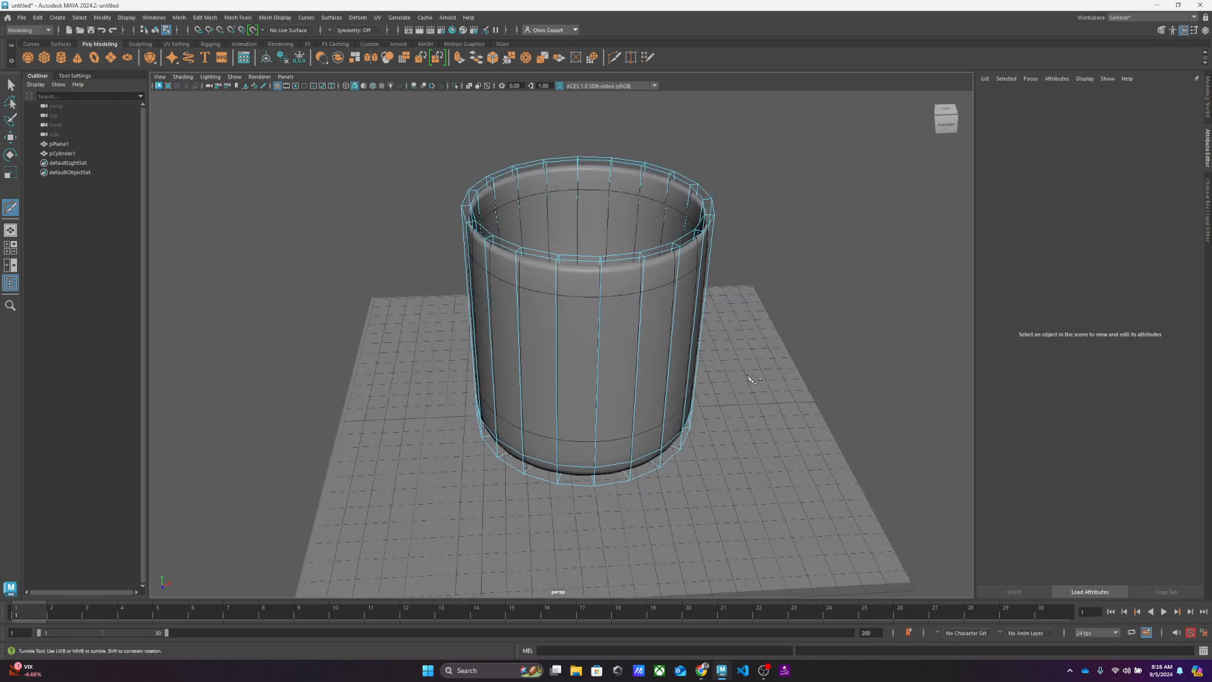
pyautogui.press('1')
pyautogui.moveTo(670, 316)
pyautogui.keyDown('alt'); pyautogui.mouseDown()
pyautogui.moveTo(690, 327)
pyautogui.moveTo(663, 303)
pyautogui.mouseUp(); pyautogui.keyUp('alt')
# Step: Try the Smooth operation on the cup mesh with its divisions reduced to 0, and undo it
pyautogui.press('w')
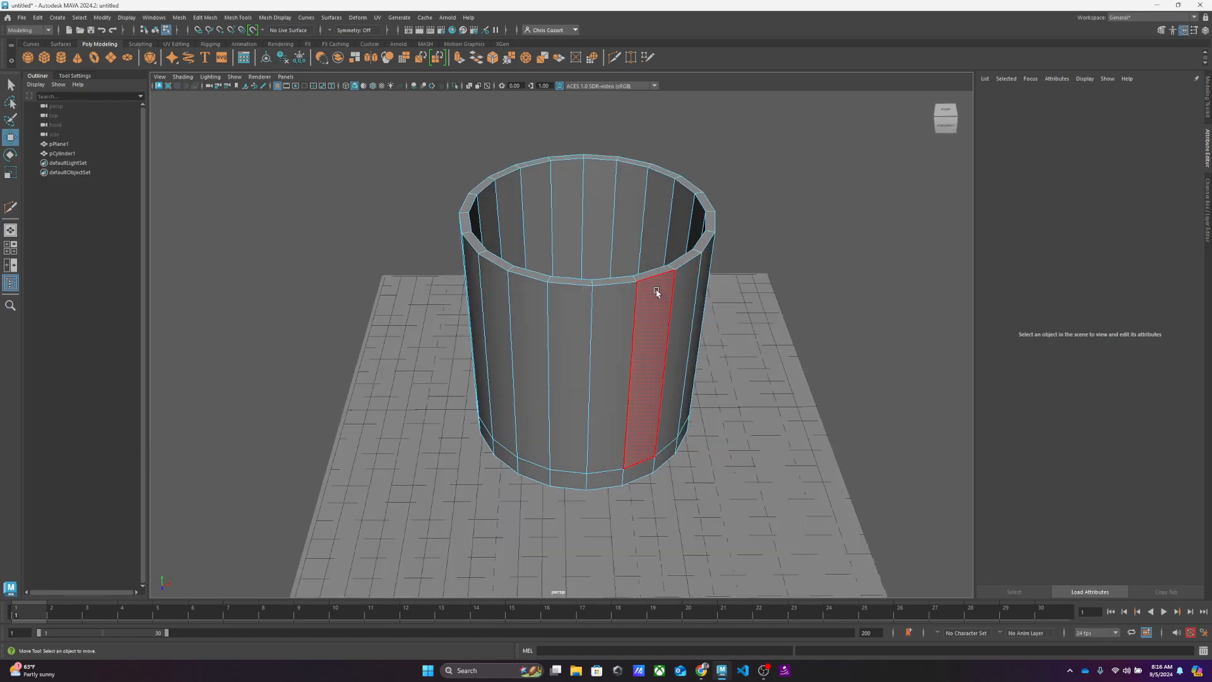
pyautogui.moveTo(649, 290); pyautogui.dragTo(634, 358, button='right')
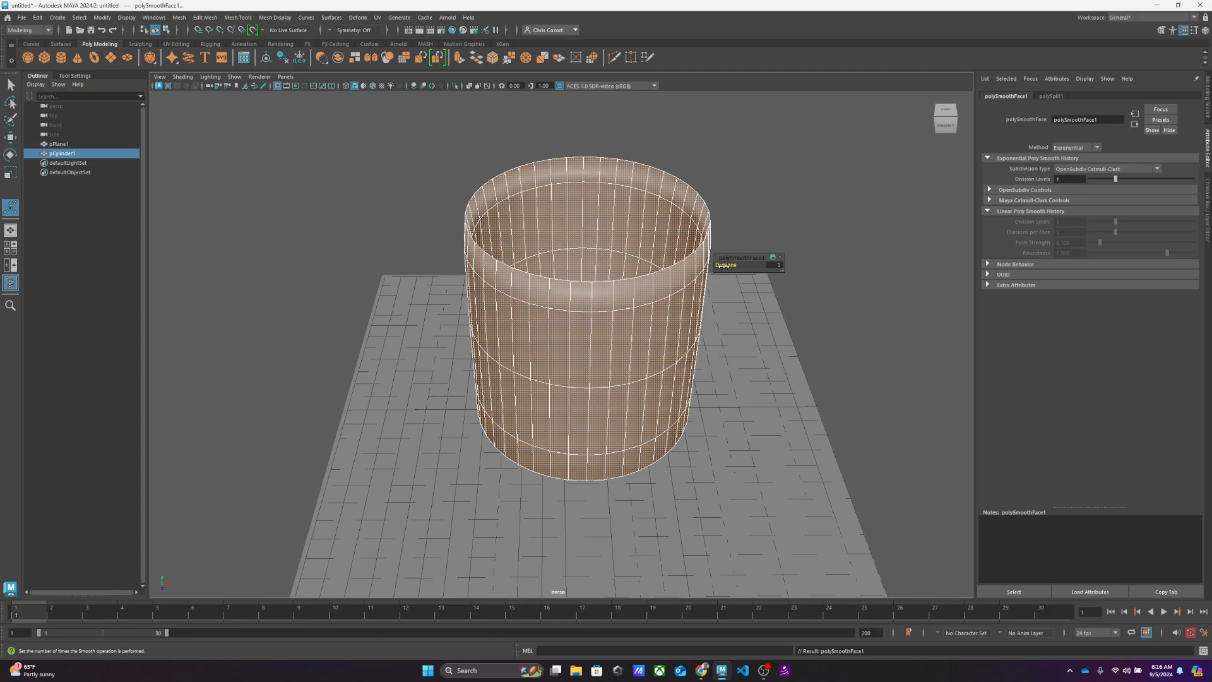
pyautogui.moveTo(724, 266); pyautogui.dragTo(720, 265, button='middle')
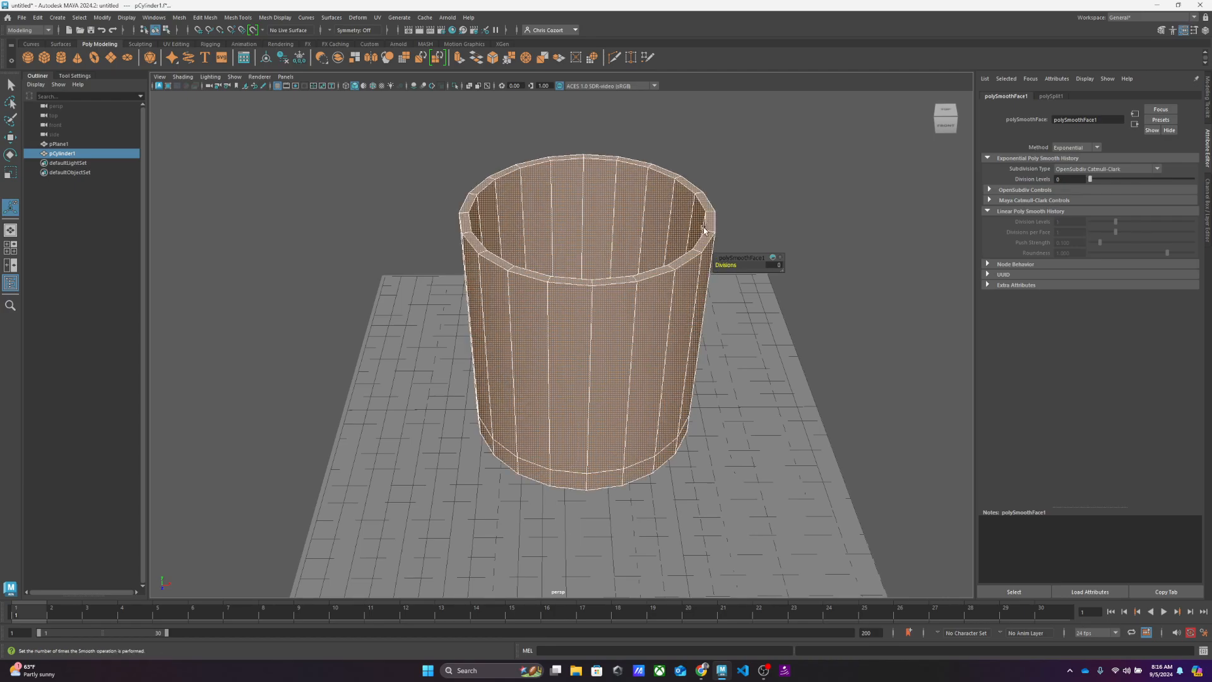
pyautogui.keyDown('alt'); pyautogui.moveTo(691, 250); pyautogui.dragTo(683, 251); pyautogui.keyUp('alt')
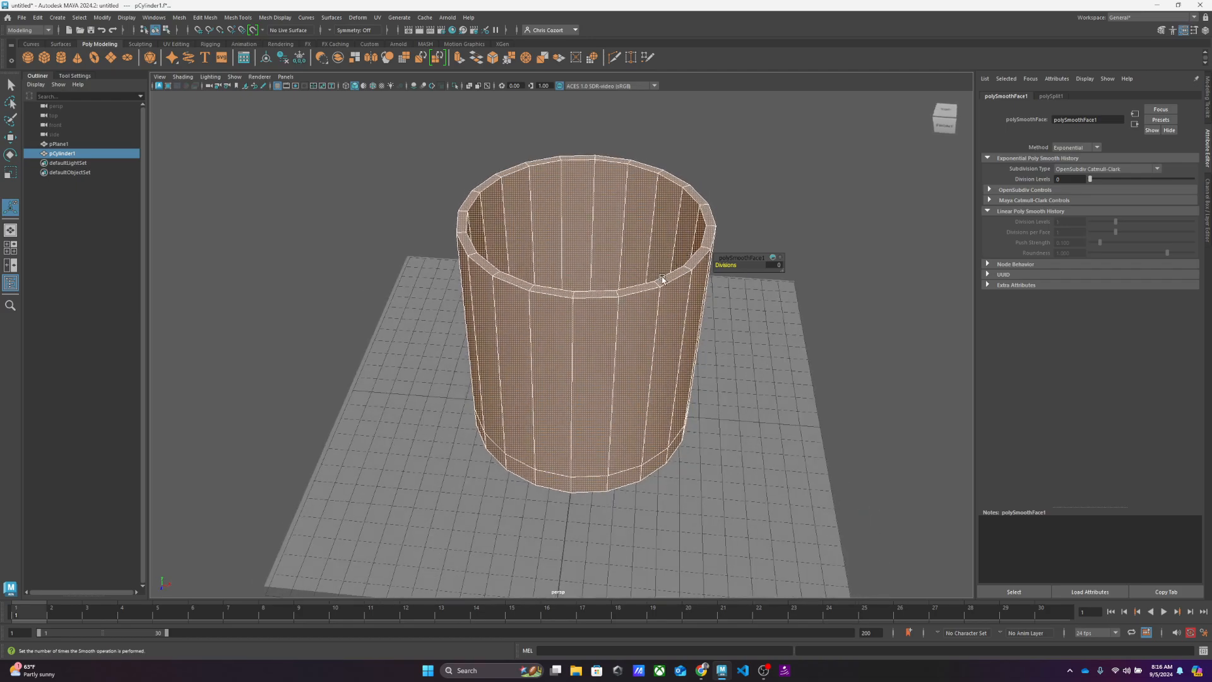
pyautogui.keyDown('alt'); pyautogui.moveTo(663, 280); pyautogui.dragTo(654, 299, button='middle'); pyautogui.keyUp('alt')
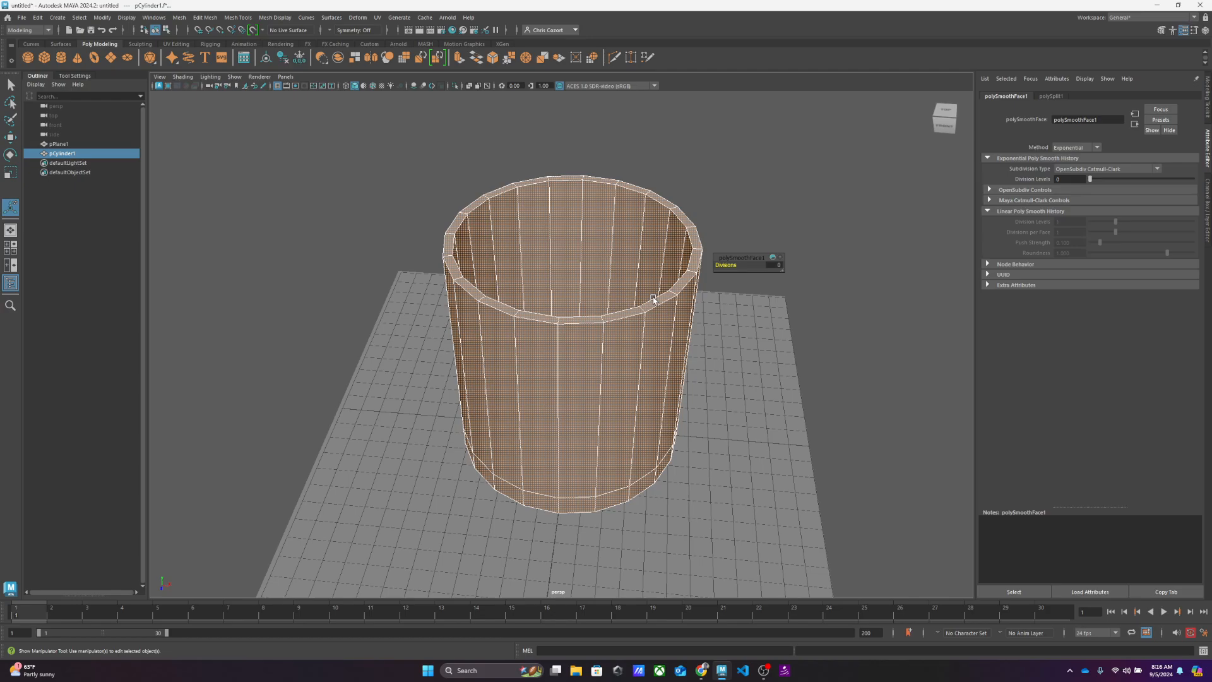
pyautogui.click(826, 320)
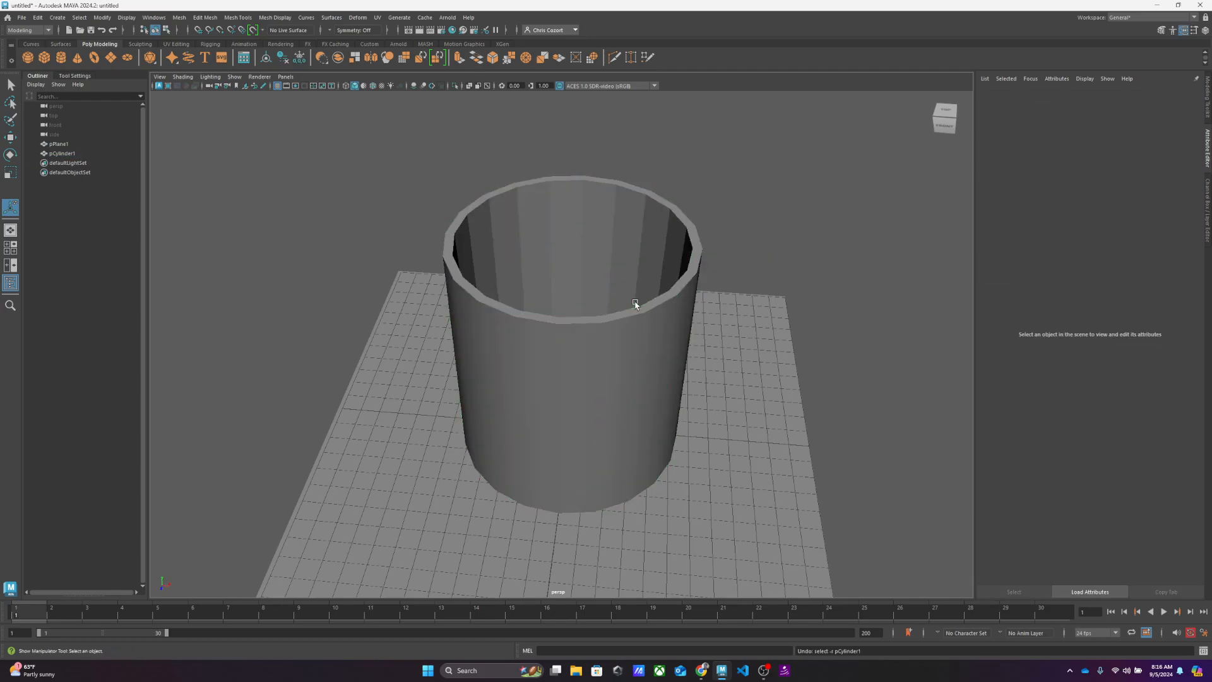
pyautogui.hotkey('ctrl', 'z')
pyautogui.hotkey('ctrl', 'z')
pyautogui.hotkey('ctrl', 'z')
pyautogui.hotkey('ctrl', 'z')
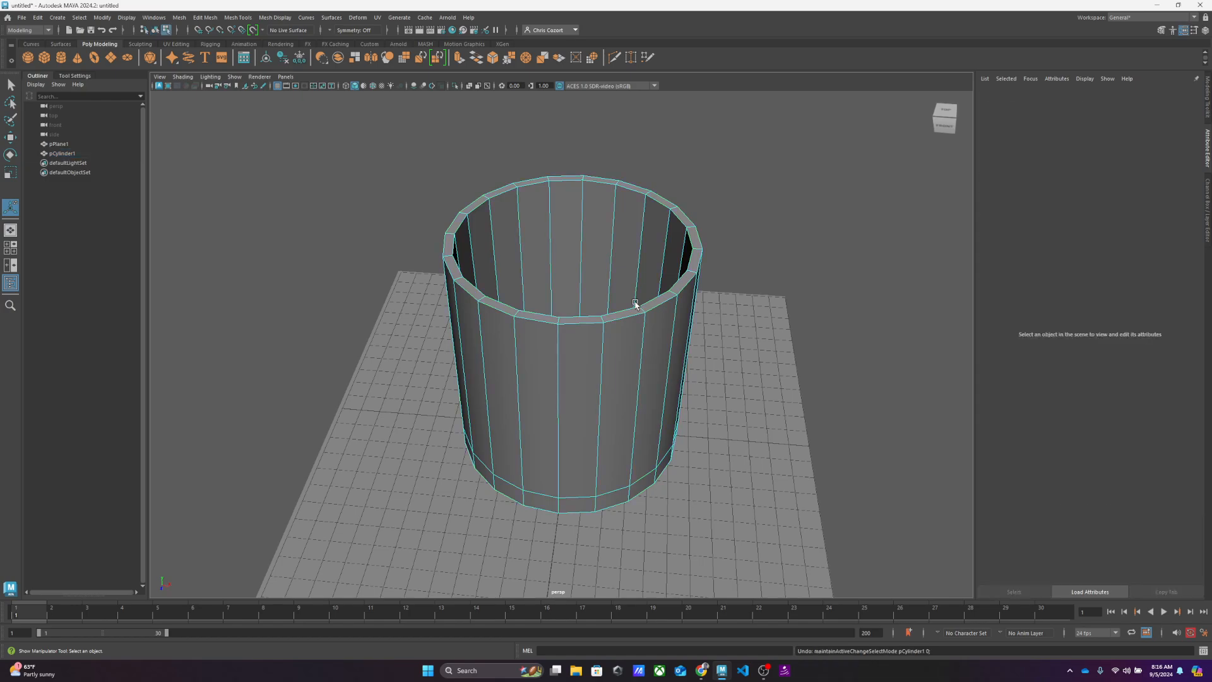
# Step: Insert horizontal edge loops just below the rim on the cup's outer and inner walls with Multi-Cut
pyautogui.click(681, 291)
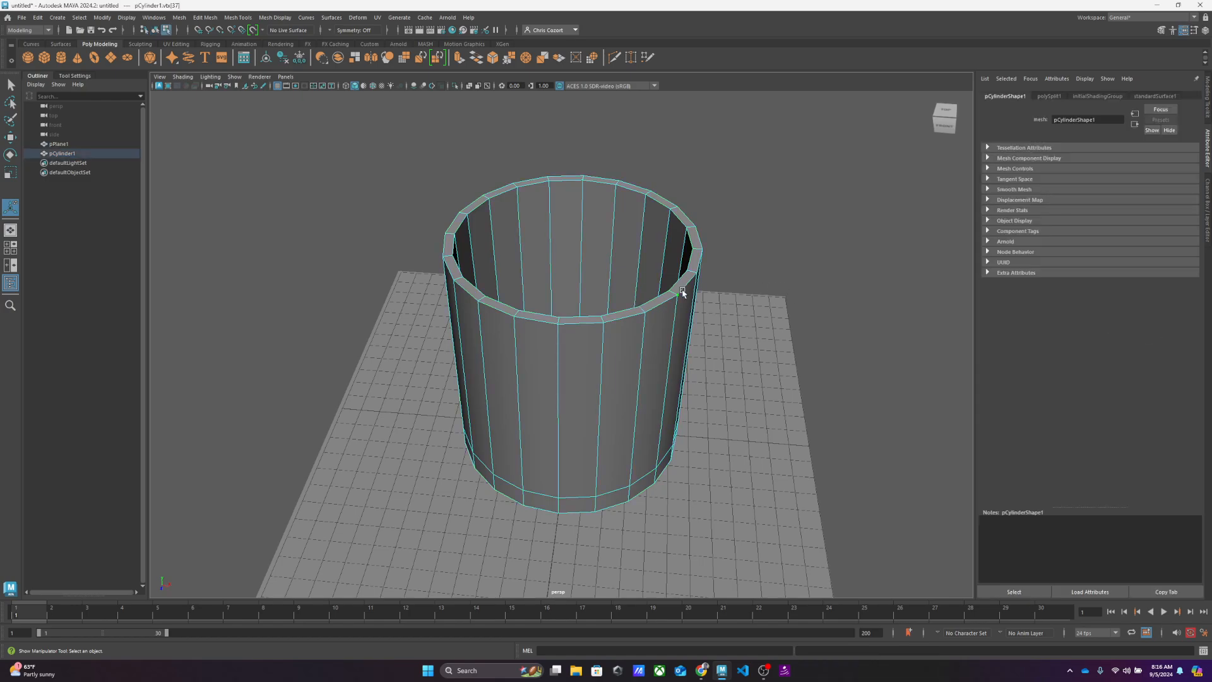
pyautogui.moveTo(673, 296); pyautogui.dragTo(715, 282, button='right')
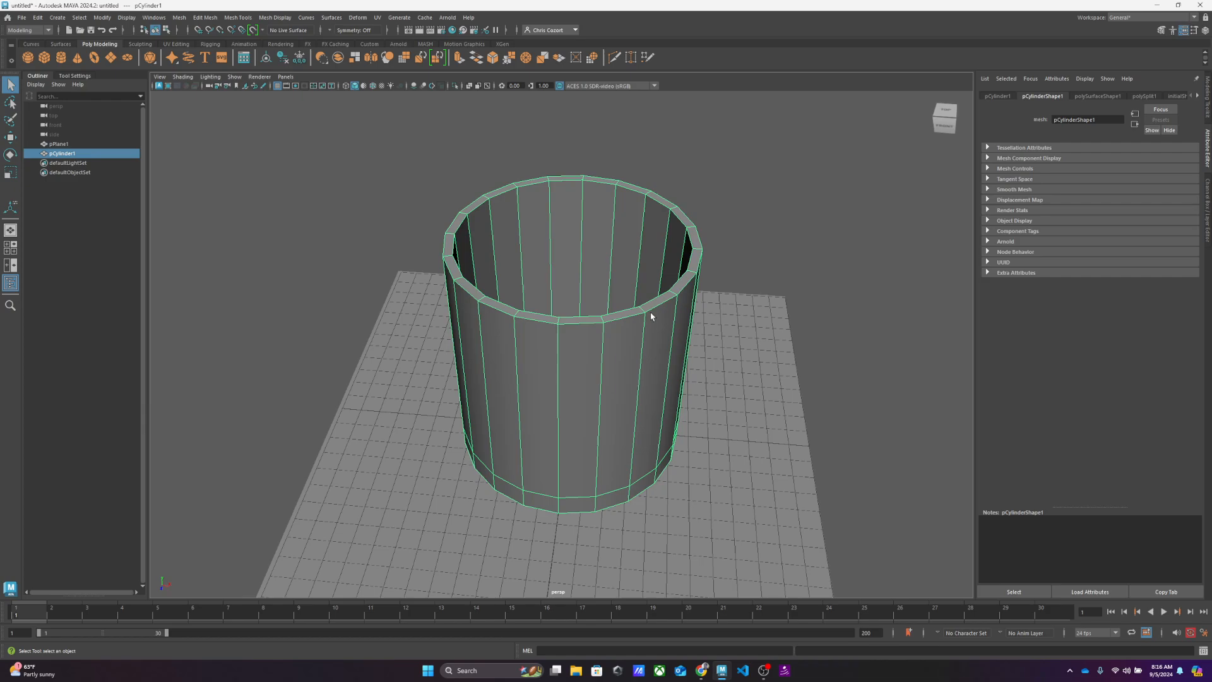
pyautogui.keyDown('shift'); pyautogui.moveTo(657, 325); pyautogui.dragTo(603, 328, button='right'); pyautogui.keyUp('shift')
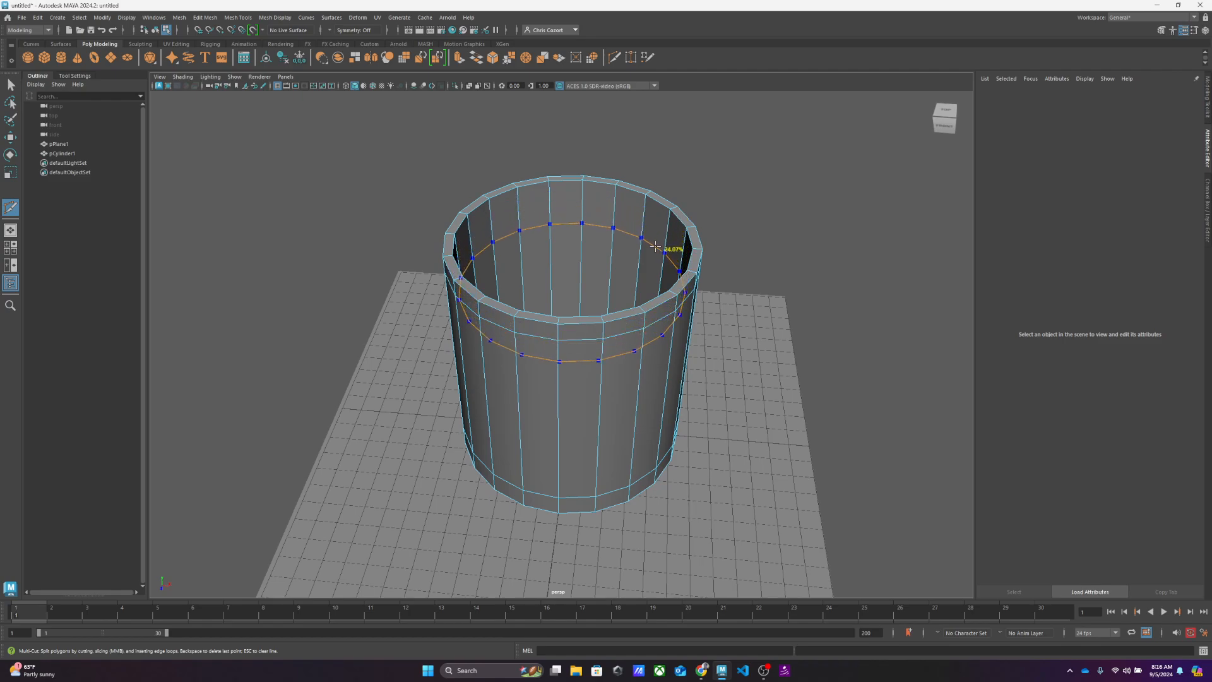
pyautogui.keyDown('ctrl'); pyautogui.click(671, 242); pyautogui.keyUp('ctrl')
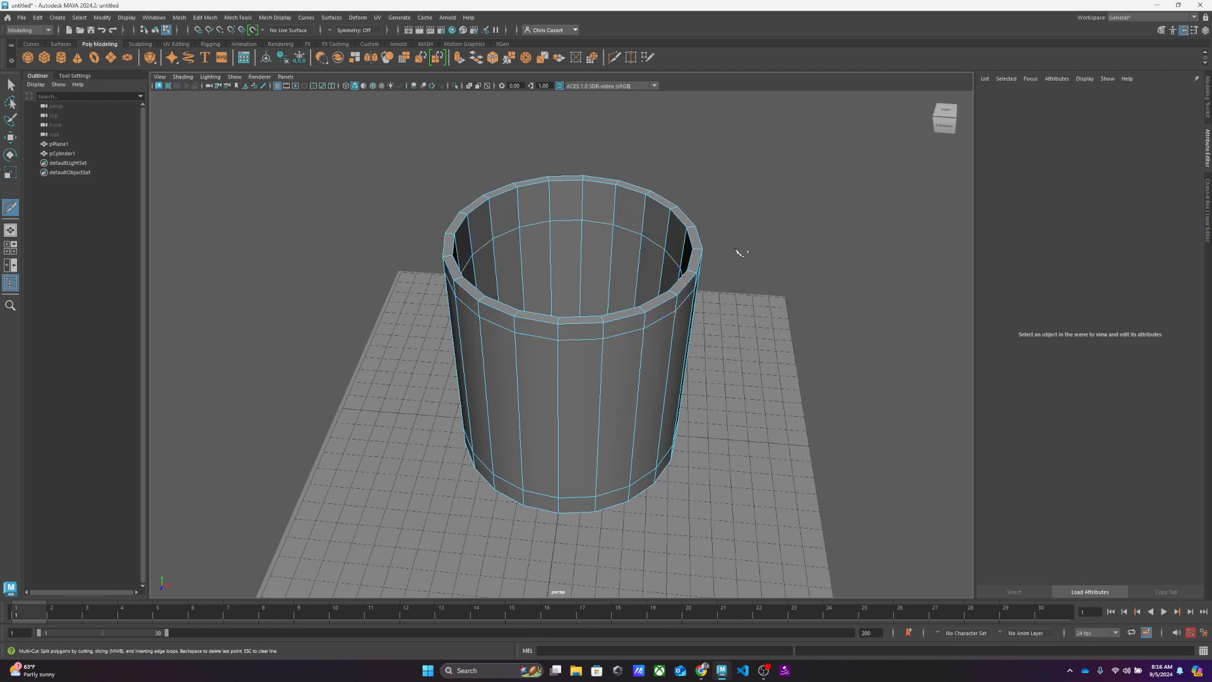
# Step: Apply the Smooth operation to the cup mesh with 2 divisions
pyautogui.press('2')
pyautogui.press('1')
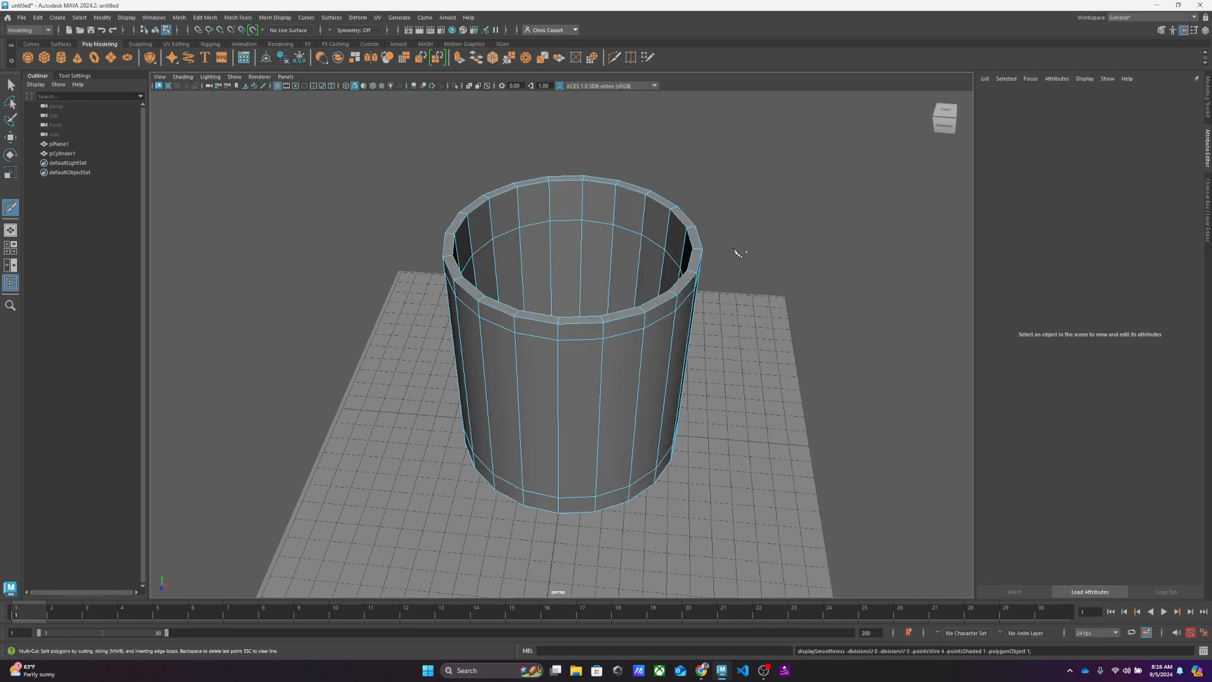
pyautogui.press('w')
pyautogui.moveTo(699, 264); pyautogui.dragTo(741, 244, button='right')
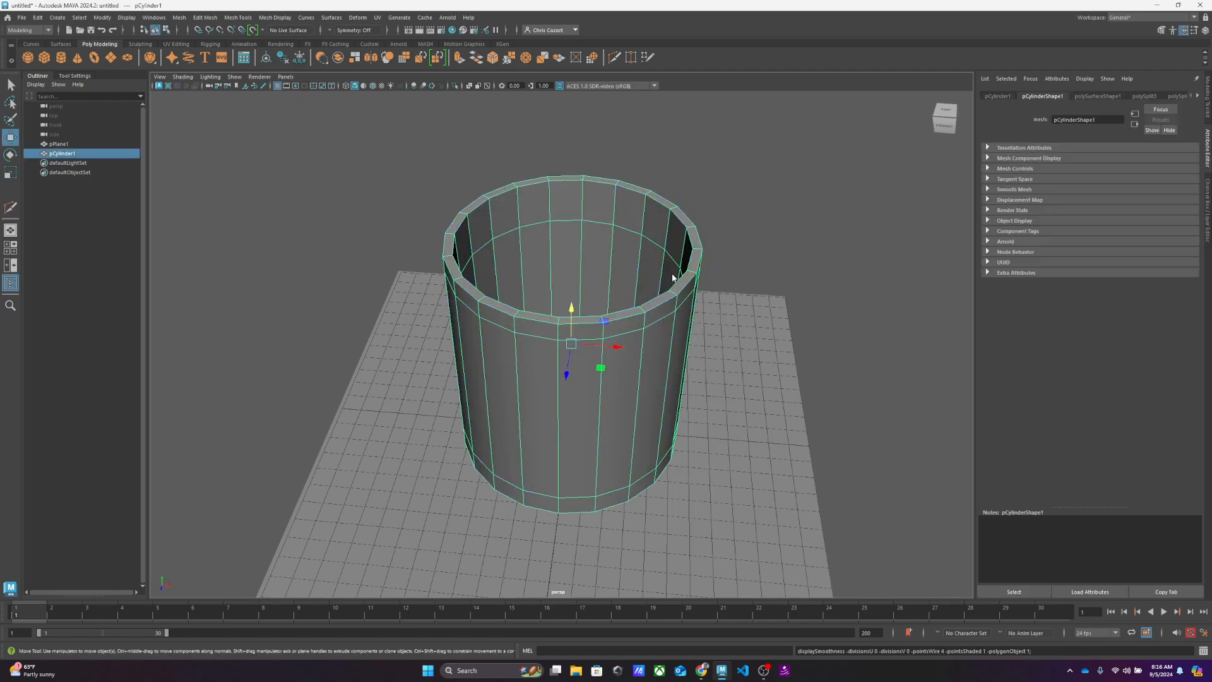
pyautogui.keyDown('shift'); pyautogui.rightClick(672, 274); pyautogui.keyUp('shift')
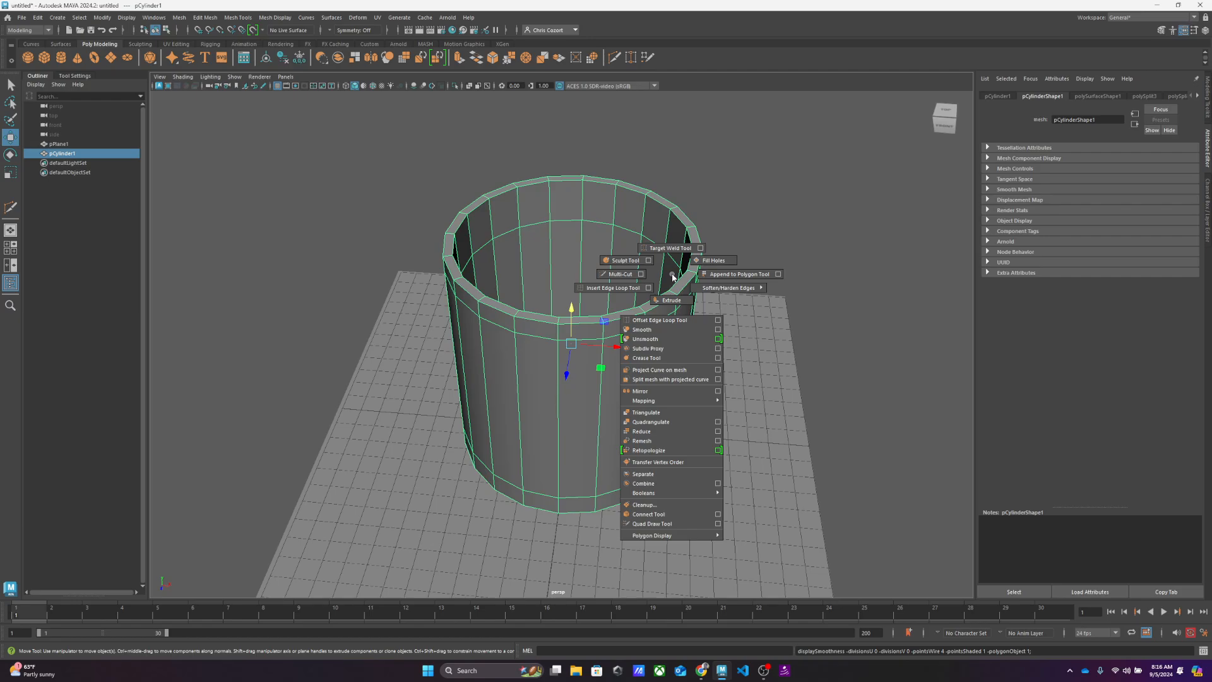
pyautogui.click(671, 328)
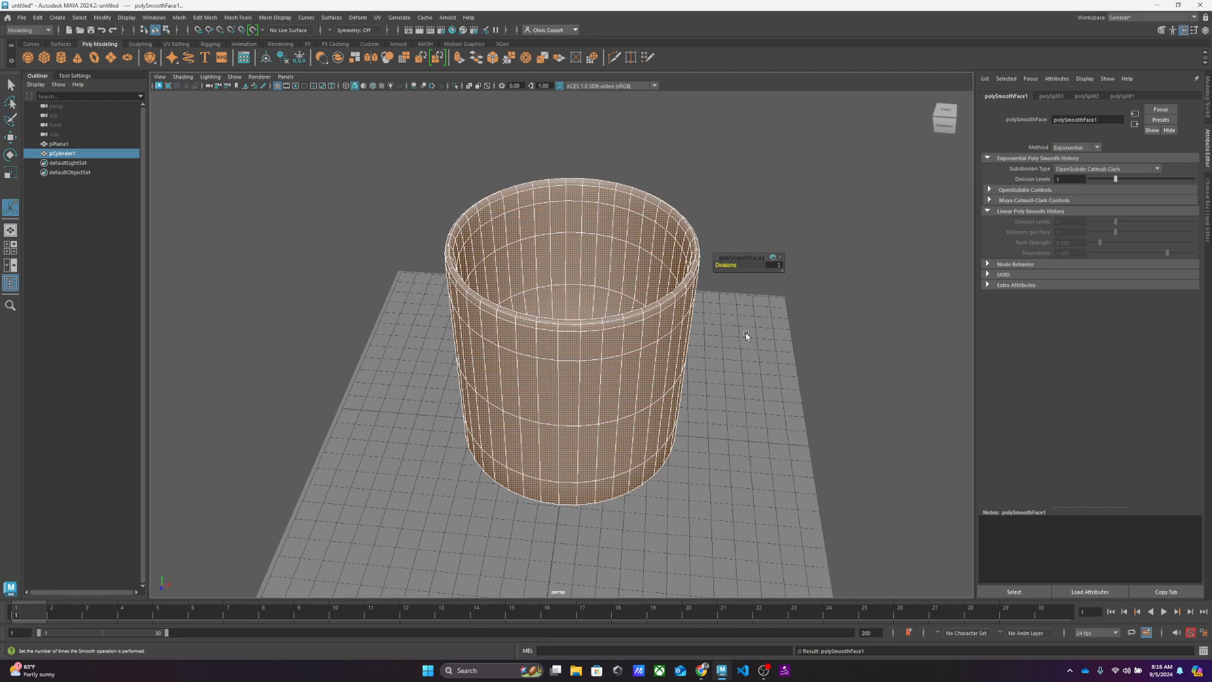
pyautogui.keyDown('alt'); pyautogui.moveTo(795, 317); pyautogui.dragTo(720, 265); pyautogui.keyUp('alt')
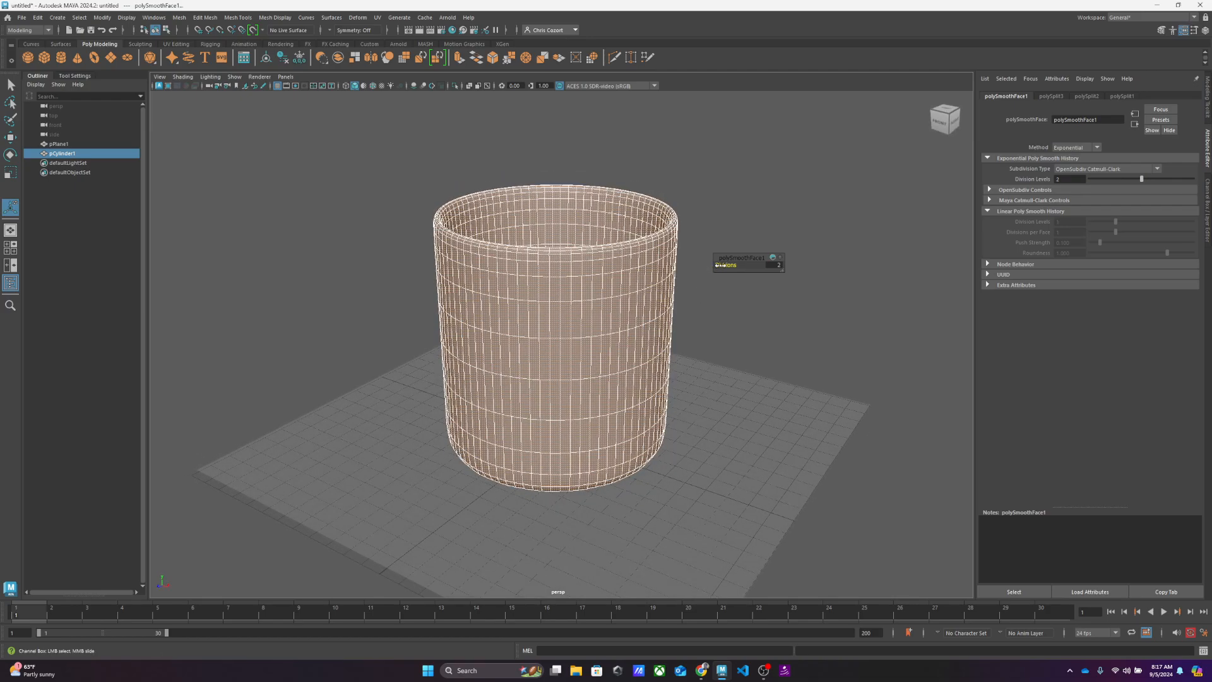
pyautogui.click(804, 329)
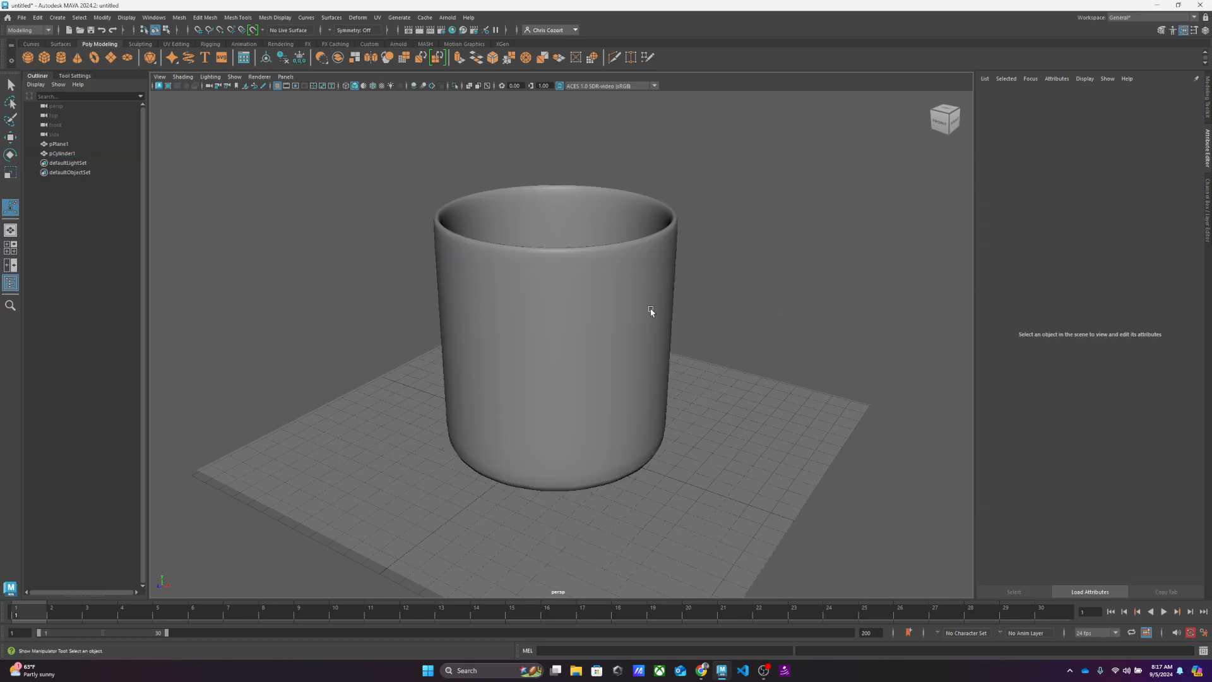
# Step: Select the smoothed cup in object mode and delete its construction history
pyautogui.click(652, 311)
pyautogui.keyDown('alt'); pyautogui.moveTo(803, 328); pyautogui.dragTo(760, 330); pyautogui.keyUp('alt')
pyautogui.rightClick(641, 273)
pyautogui.moveTo(642, 273); pyautogui.dragTo(691, 256, button='right')
pyautogui.click(692, 252)
pyautogui.click(597, 243)
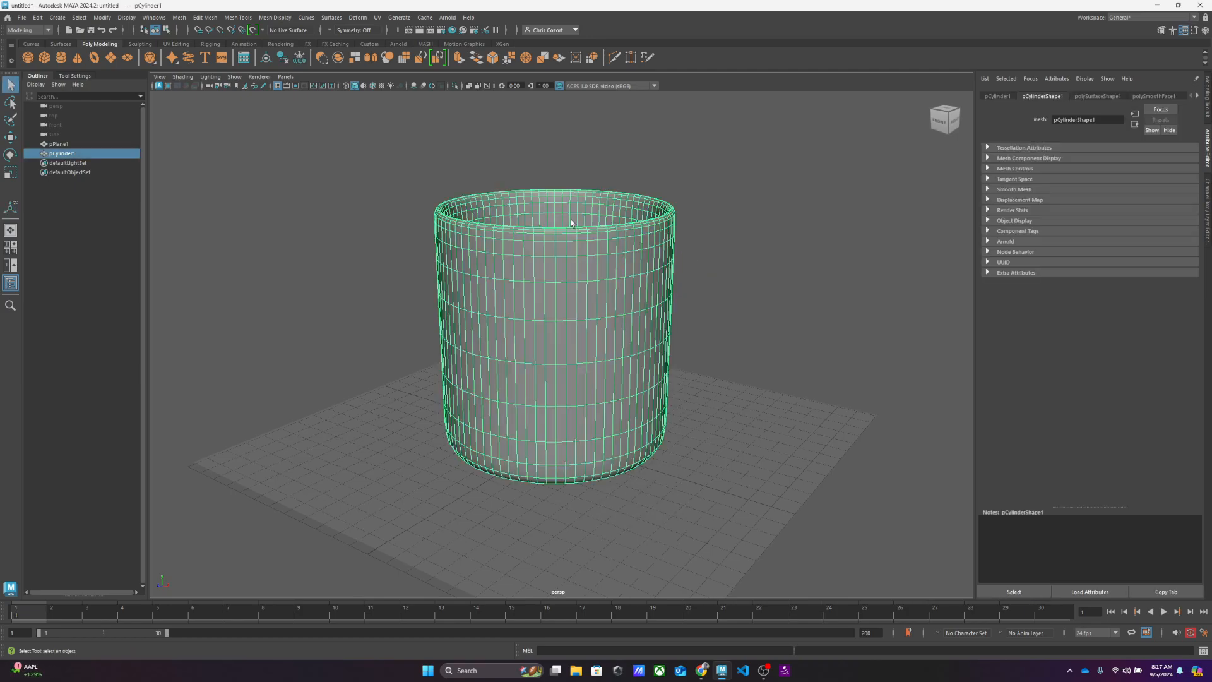
pyautogui.click(280, 59)
# Step: Create a thin upright polygon cylinder, about half as tall as the cup, on the ground plane beside it
pyautogui.keyDown('alt'); pyautogui.moveTo(553, 315); pyautogui.dragTo(590, 345); pyautogui.keyUp('alt')
pyautogui.keyDown('alt'); pyautogui.moveTo(555, 337); pyautogui.dragTo(602, 298); pyautogui.keyUp('alt')
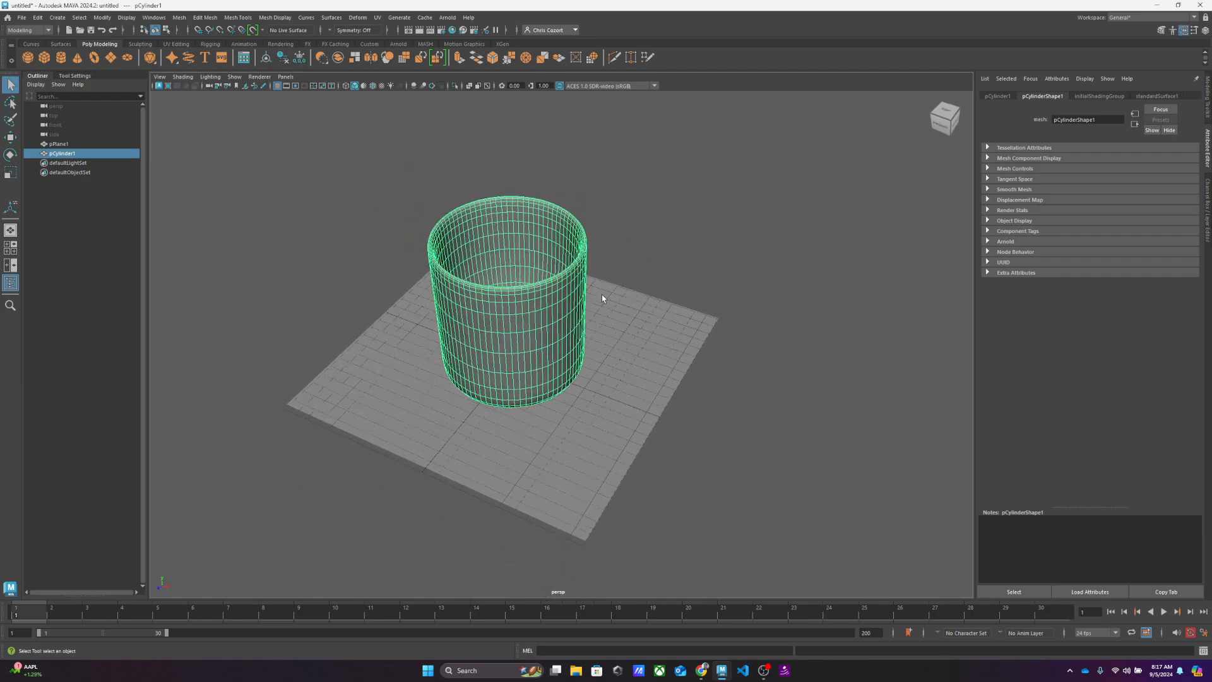
pyautogui.keyDown('shift'); pyautogui.rightClick(651, 323); pyautogui.keyUp('shift')
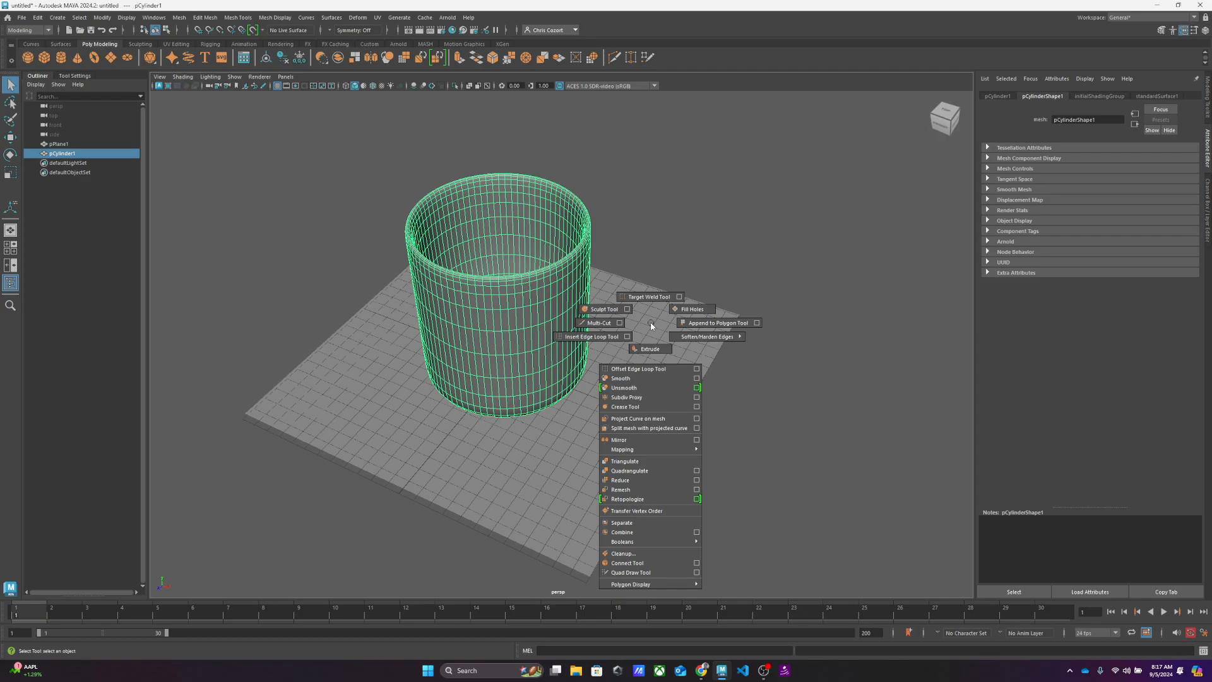
pyautogui.click(656, 312)
pyautogui.keyDown('shift'); pyautogui.rightClick(639, 312); pyautogui.keyUp('shift')
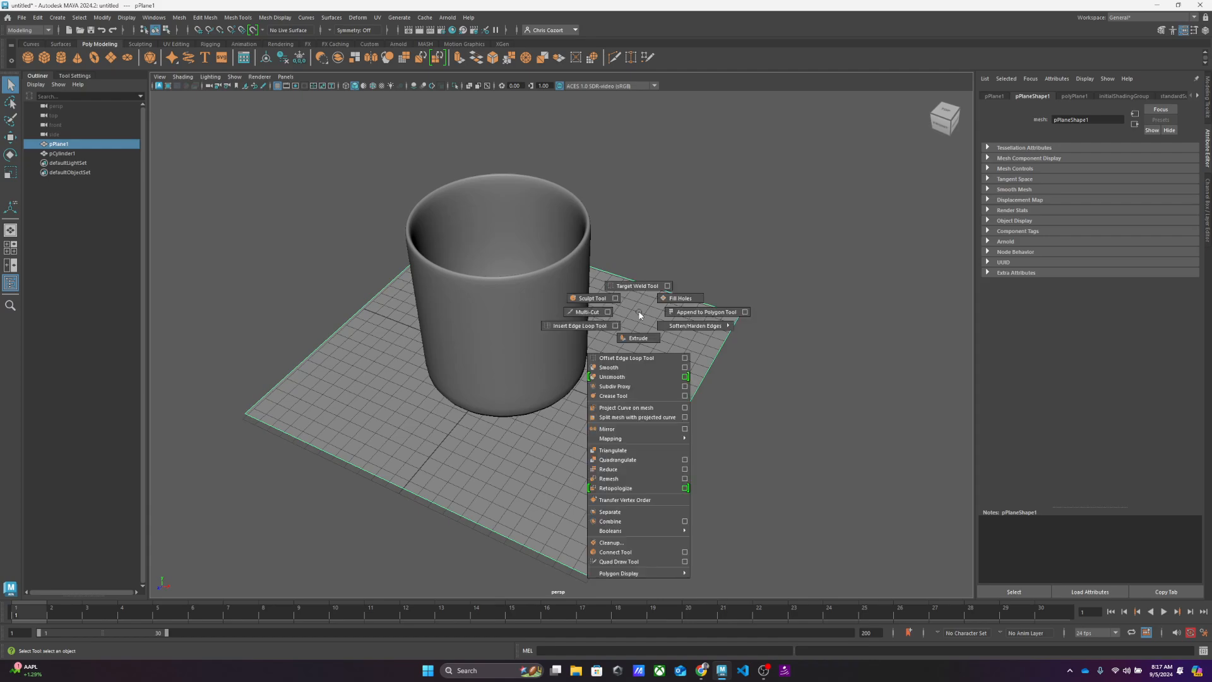
pyautogui.click(705, 209)
pyautogui.keyDown('shift'); pyautogui.rightClick(651, 307); pyautogui.keyUp('shift')
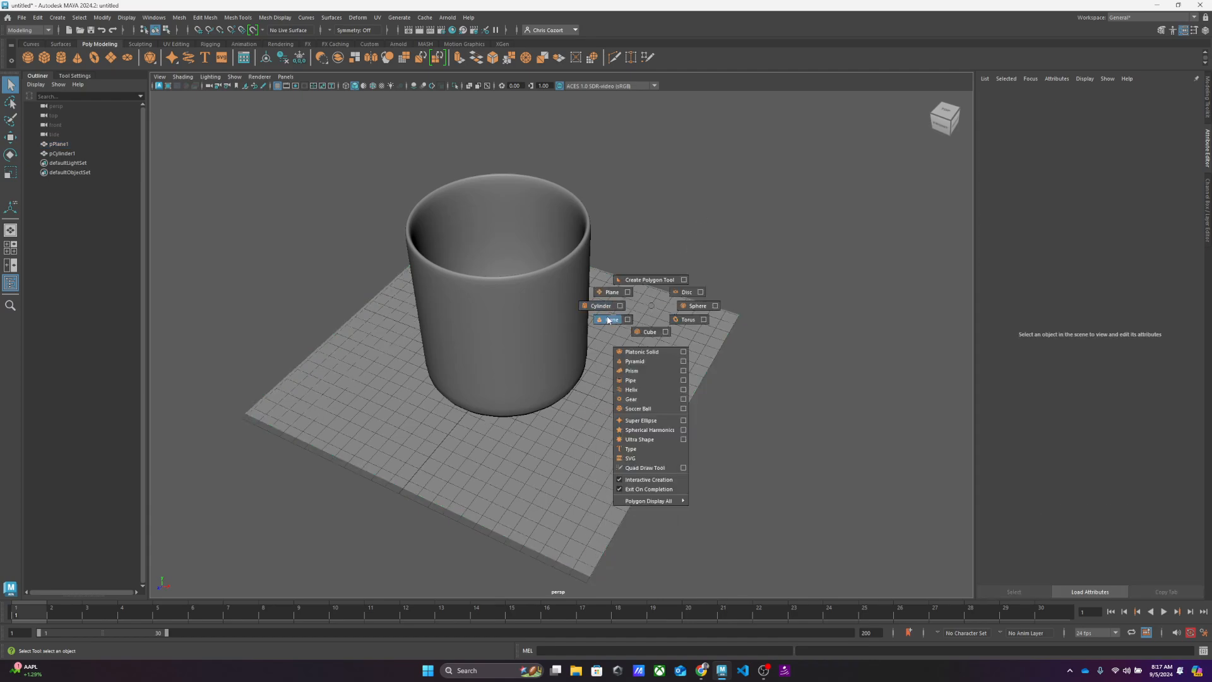
pyautogui.click(590, 306)
pyautogui.moveTo(664, 318); pyautogui.dragTo(671, 233)
# Step: Create a polygon cube on the ground plane, across the cup from the thin cylinder
pyautogui.keyDown('shift'); pyautogui.rightClick(662, 337); pyautogui.keyUp('shift')
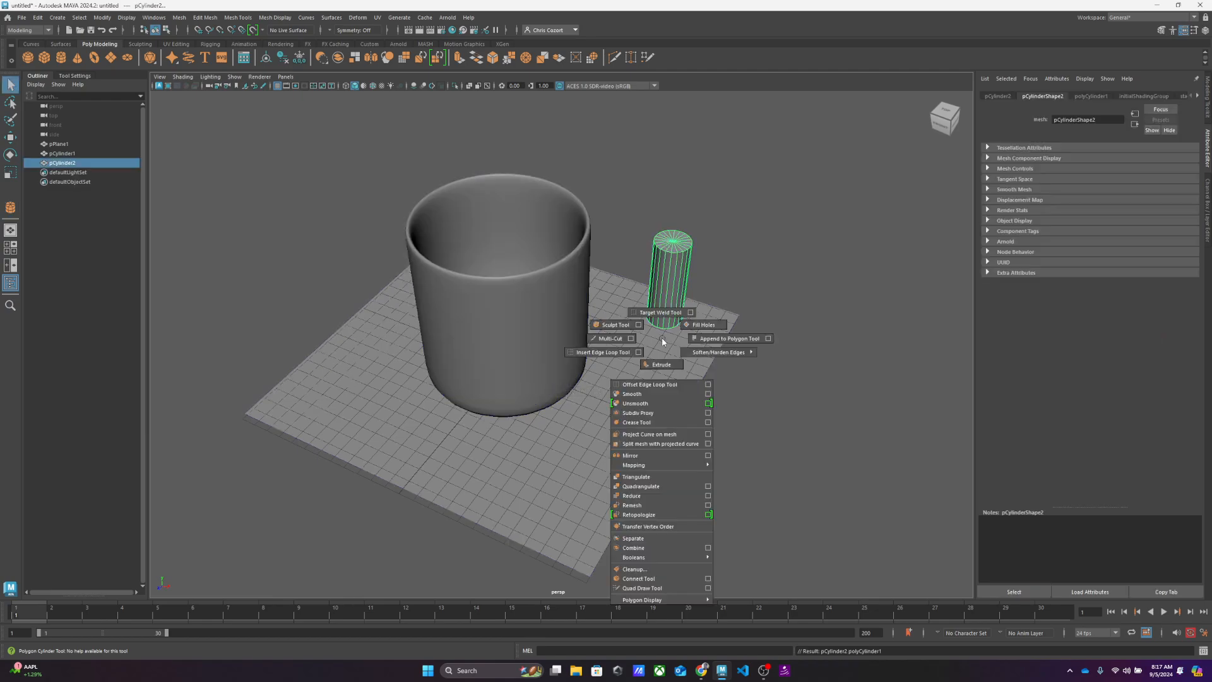
pyautogui.click(716, 349)
pyautogui.keyDown('shift'); pyautogui.rightClick(721, 359); pyautogui.keyUp('shift')
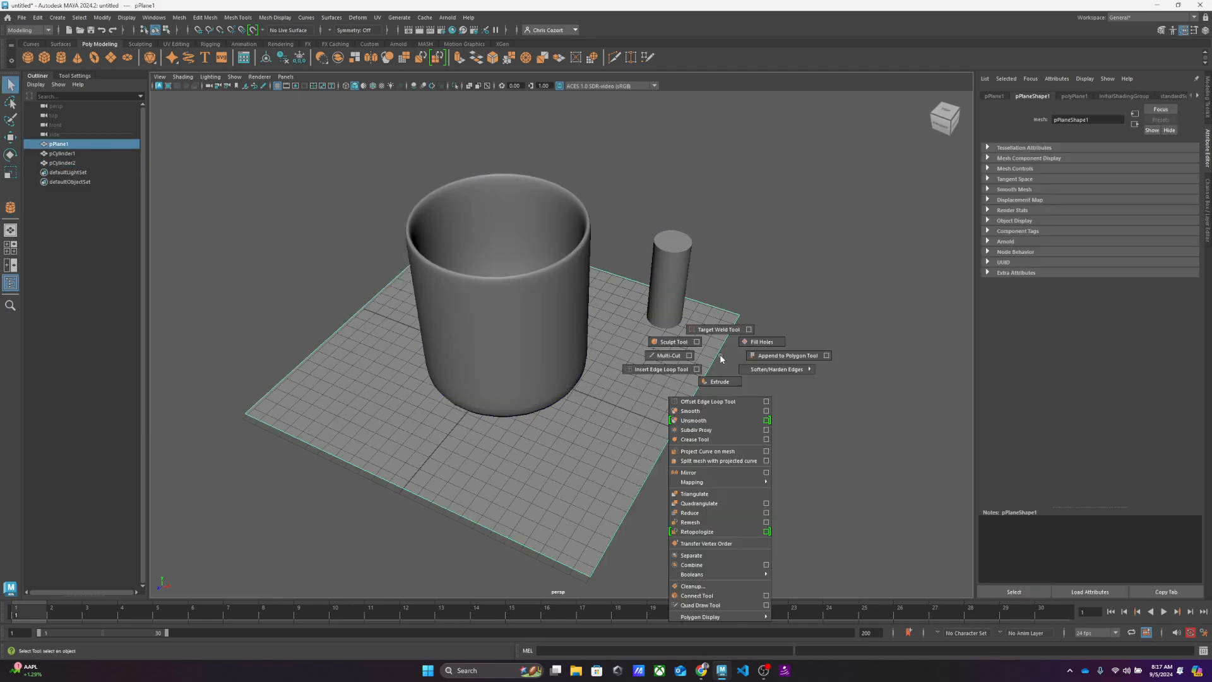
pyautogui.click(760, 376)
pyautogui.keyDown('shift'); pyautogui.moveTo(753, 373); pyautogui.dragTo(749, 402, button='right'); pyautogui.keyUp('shift')
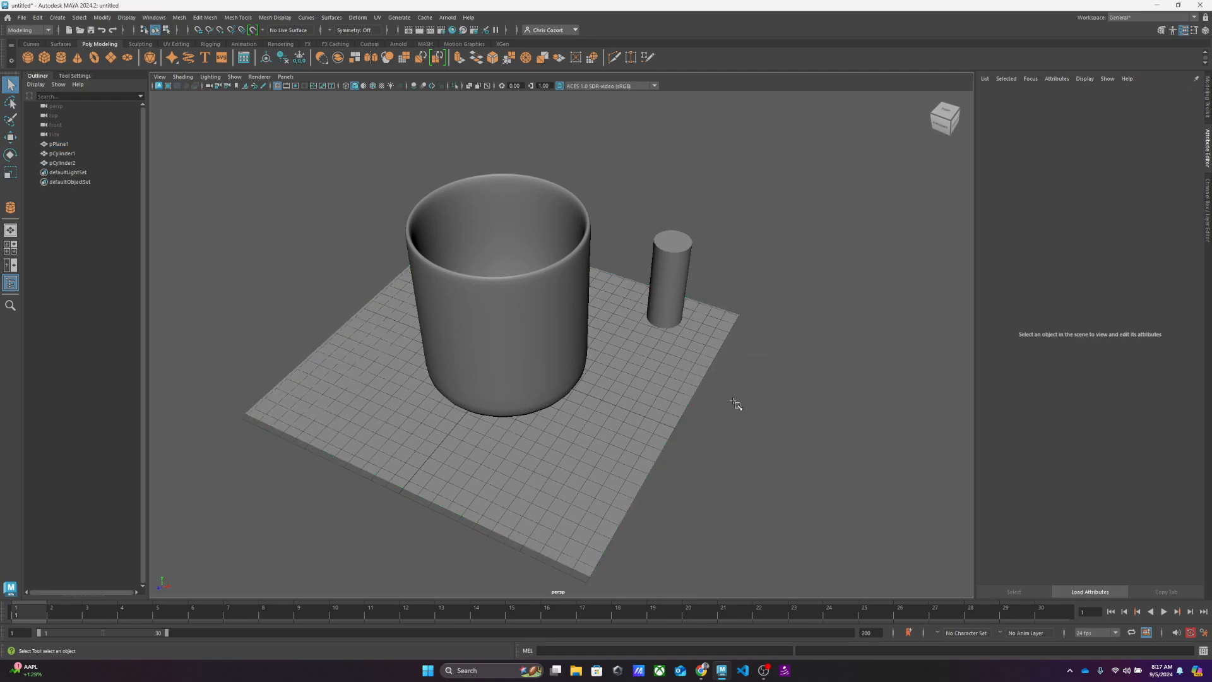
pyautogui.moveTo(289, 403); pyautogui.dragTo(289, 345)
pyautogui.moveTo(282, 433); pyautogui.dragTo(317, 400)
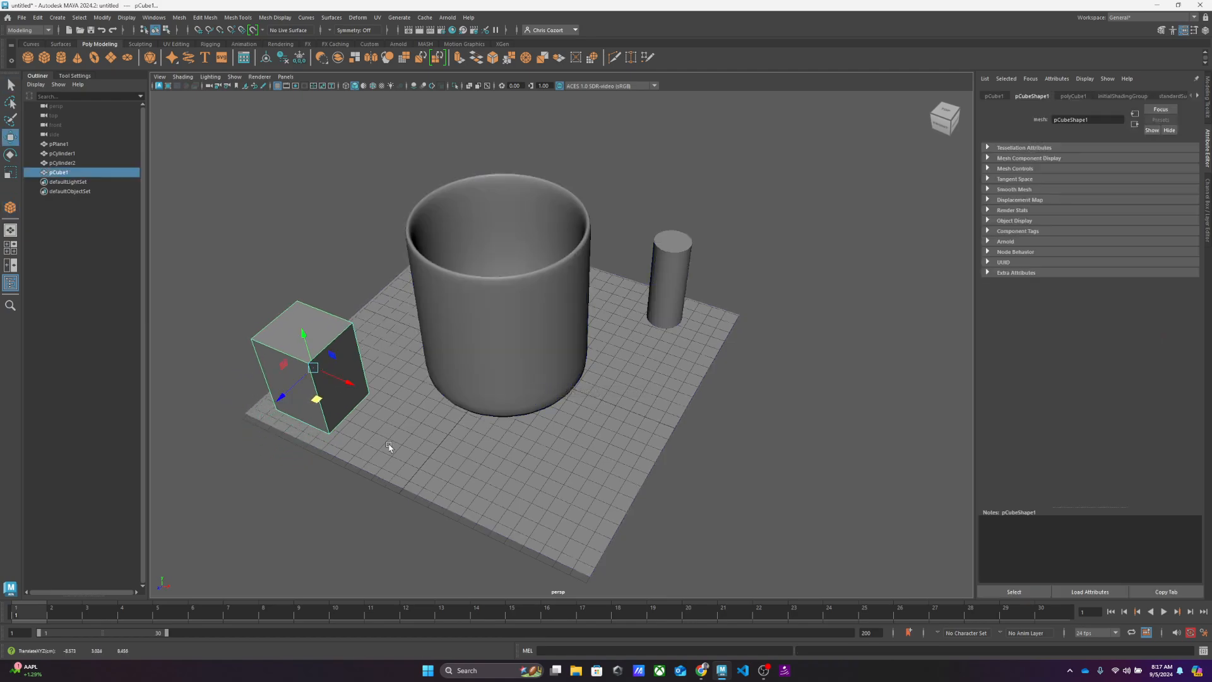
# Step: Scale up the ground plane so it extends well beyond the cup, cylinder and cube
pyautogui.click(389, 447)
pyautogui.press('r')
pyautogui.moveTo(528, 413); pyautogui.dragTo(537, 396)
pyautogui.click(808, 212)
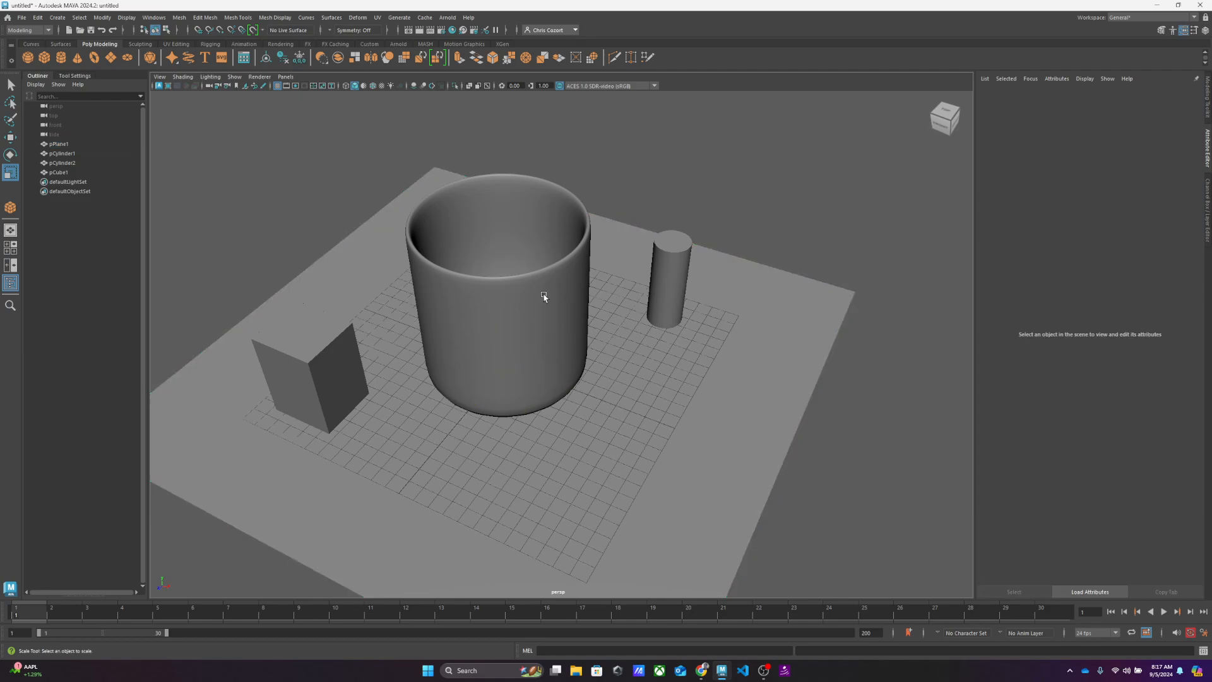
# Step: Assign a new Phong material to the cup
pyautogui.click(525, 300)
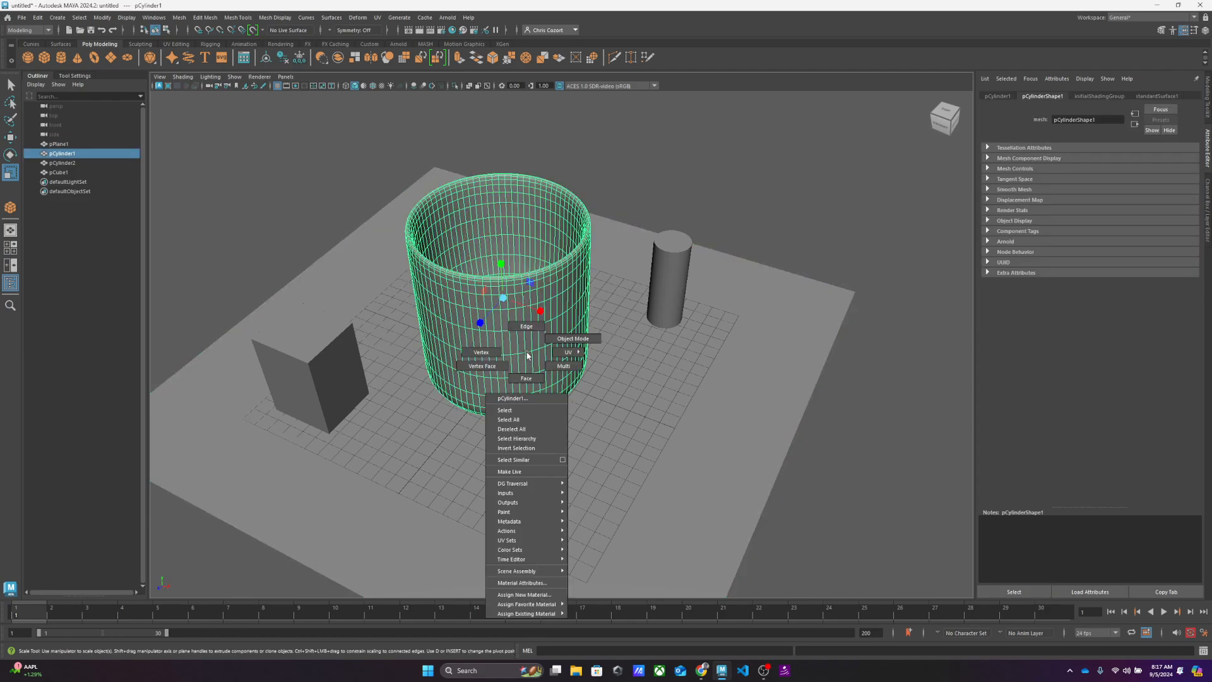
pyautogui.rightClick(527, 352)
pyautogui.click(546, 596)
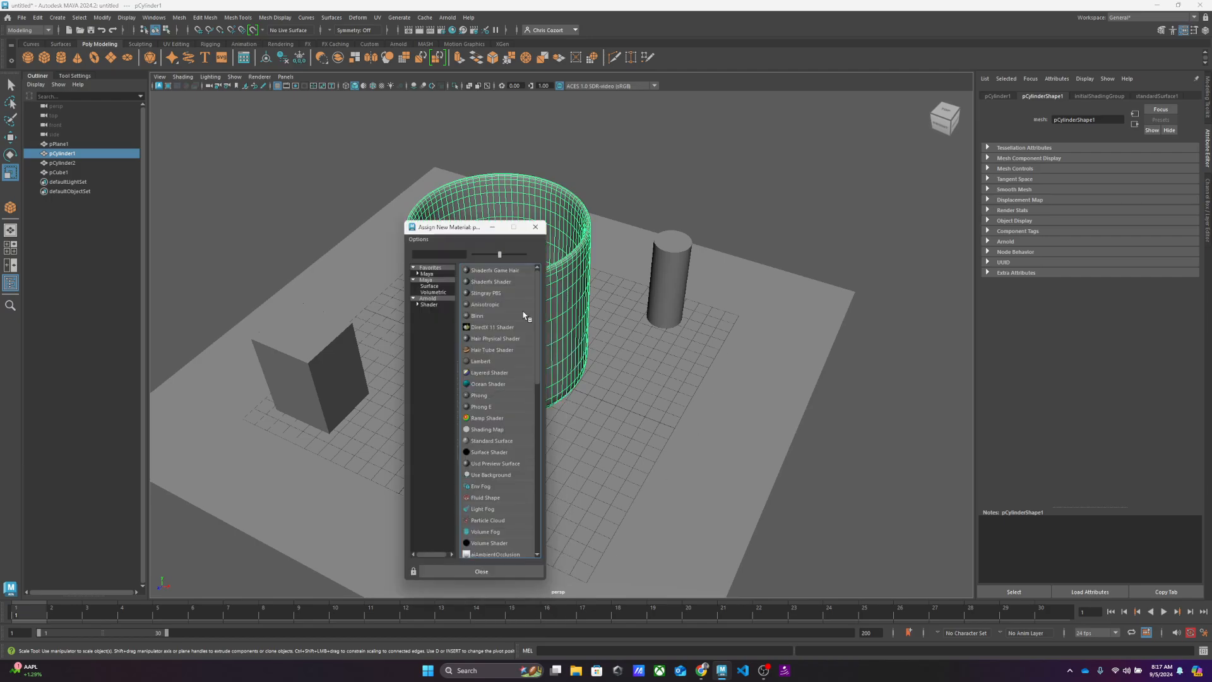
pyautogui.click(479, 396)
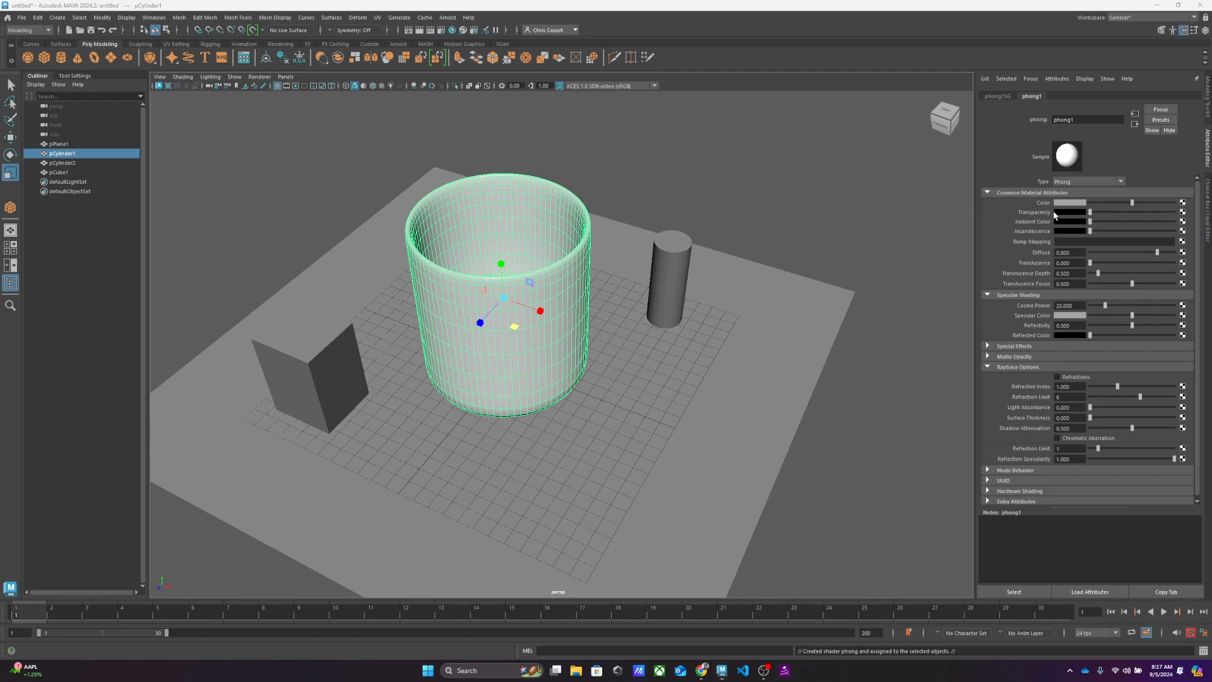
# Step: Set the transparency colour of the cup's Phong material to white
pyautogui.click(994, 210)
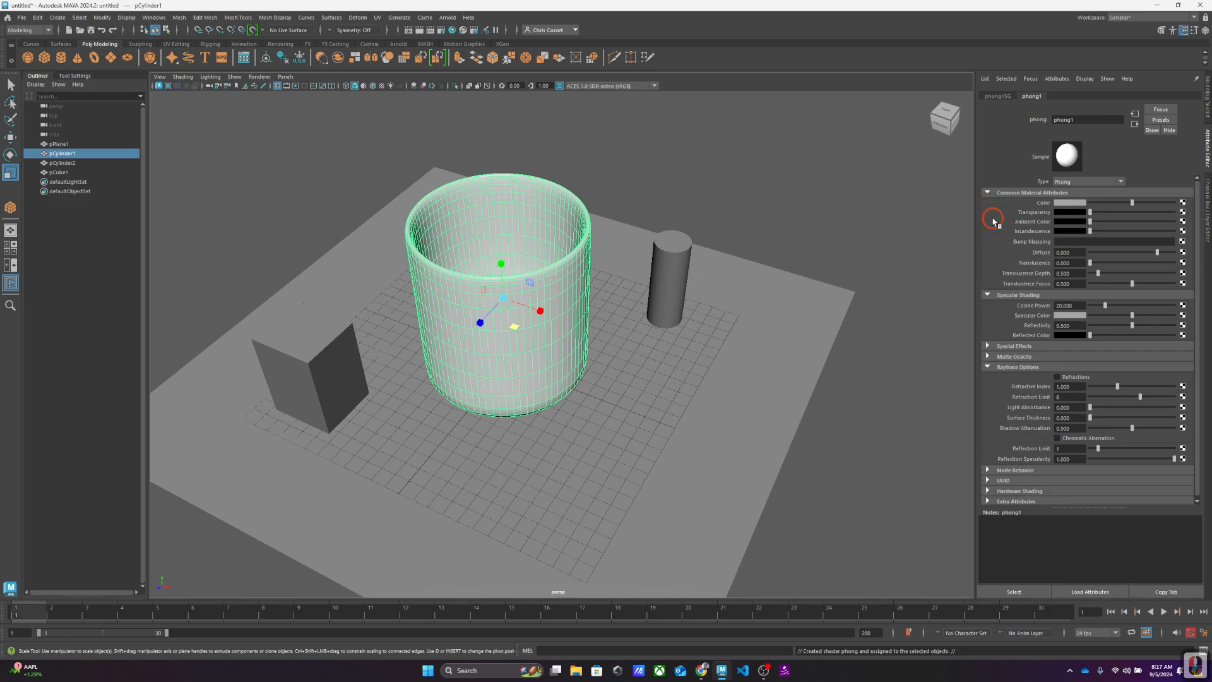
pyautogui.click(994, 218)
pyautogui.click(995, 214)
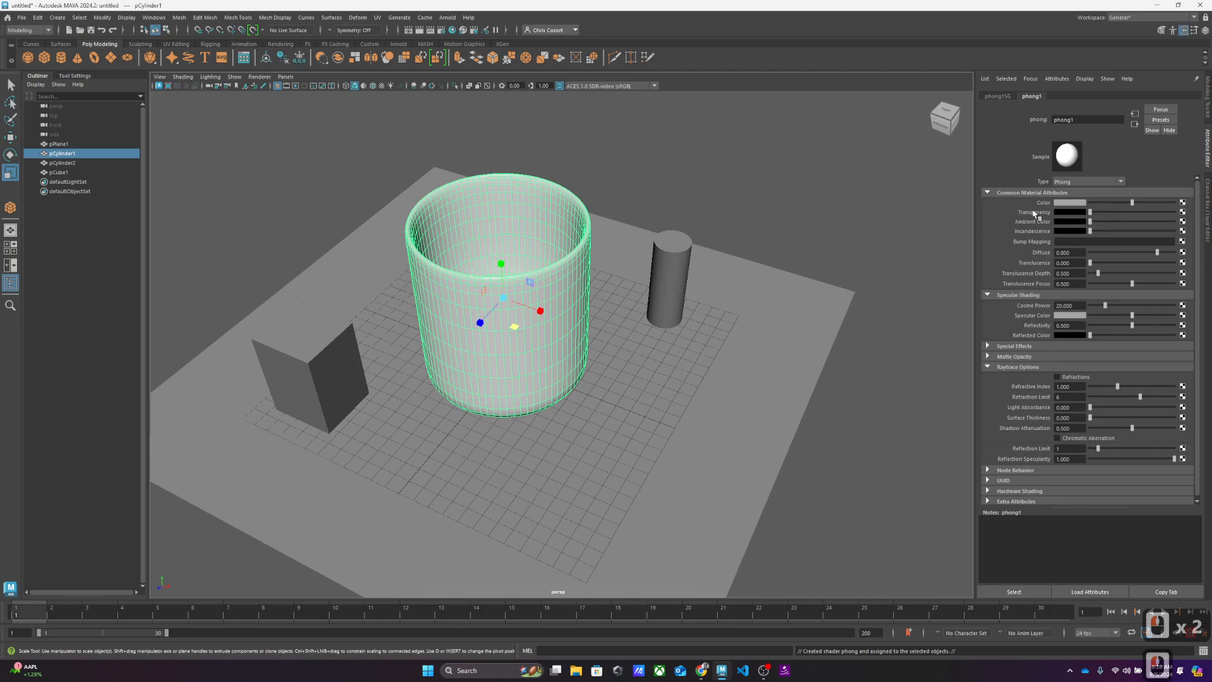
pyautogui.click(1077, 213)
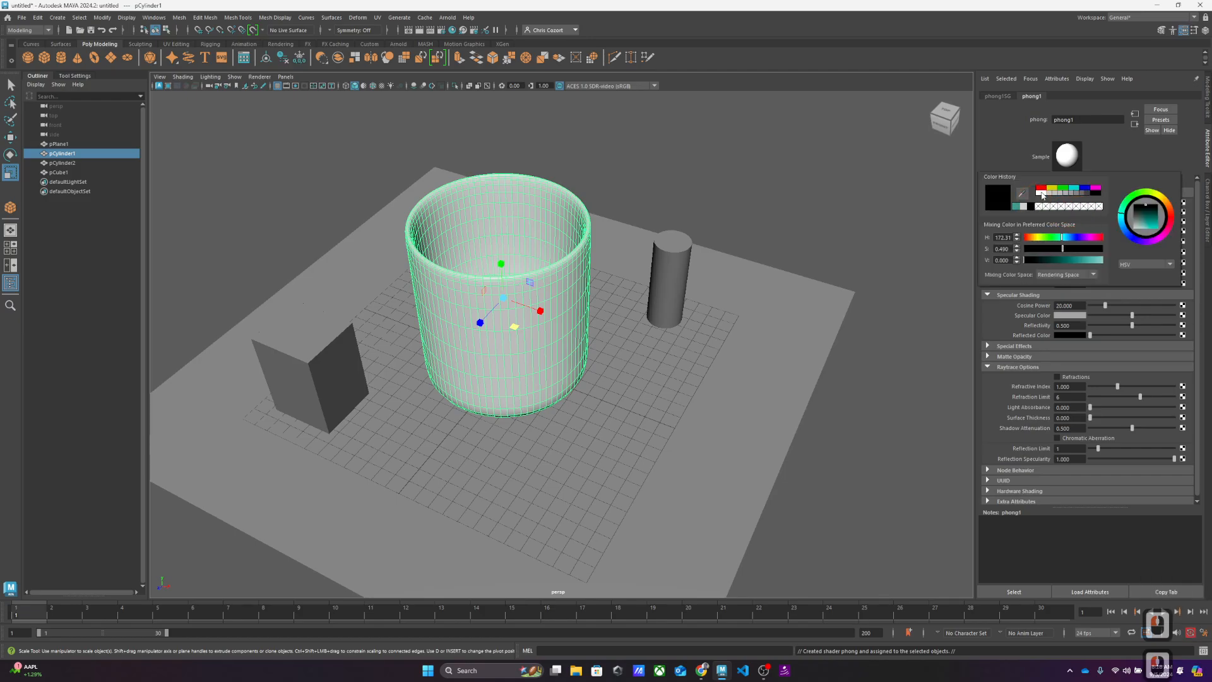
pyautogui.click(1042, 194)
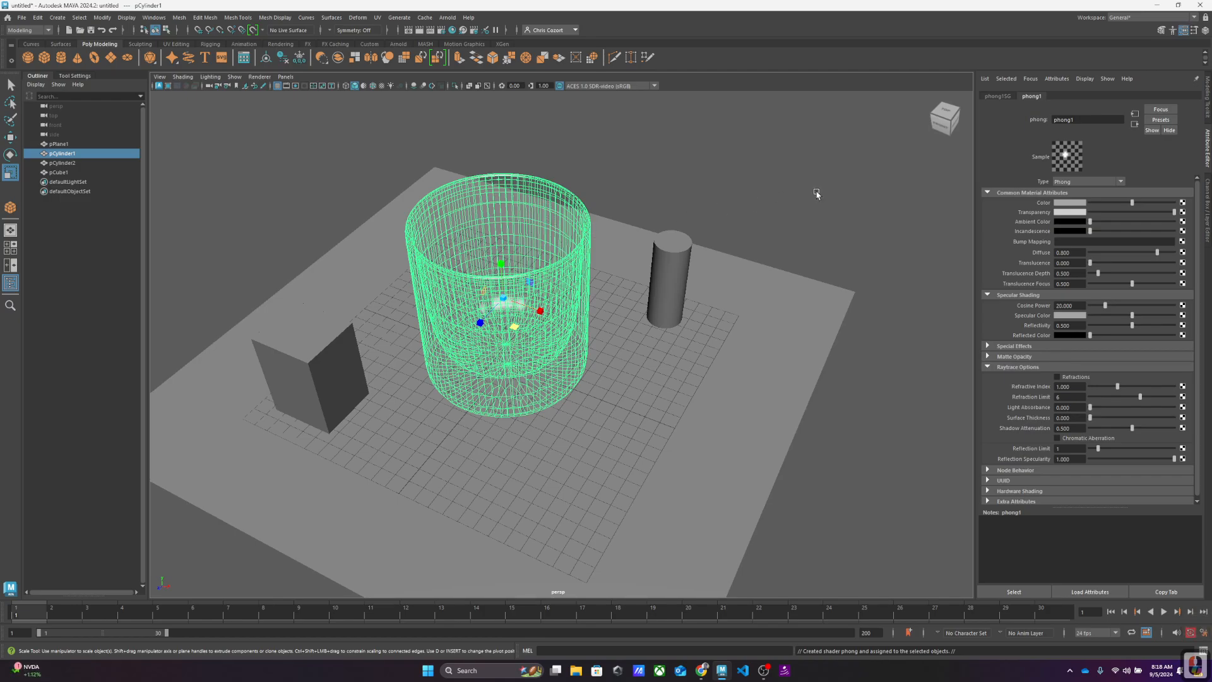
pyautogui.click(867, 228)
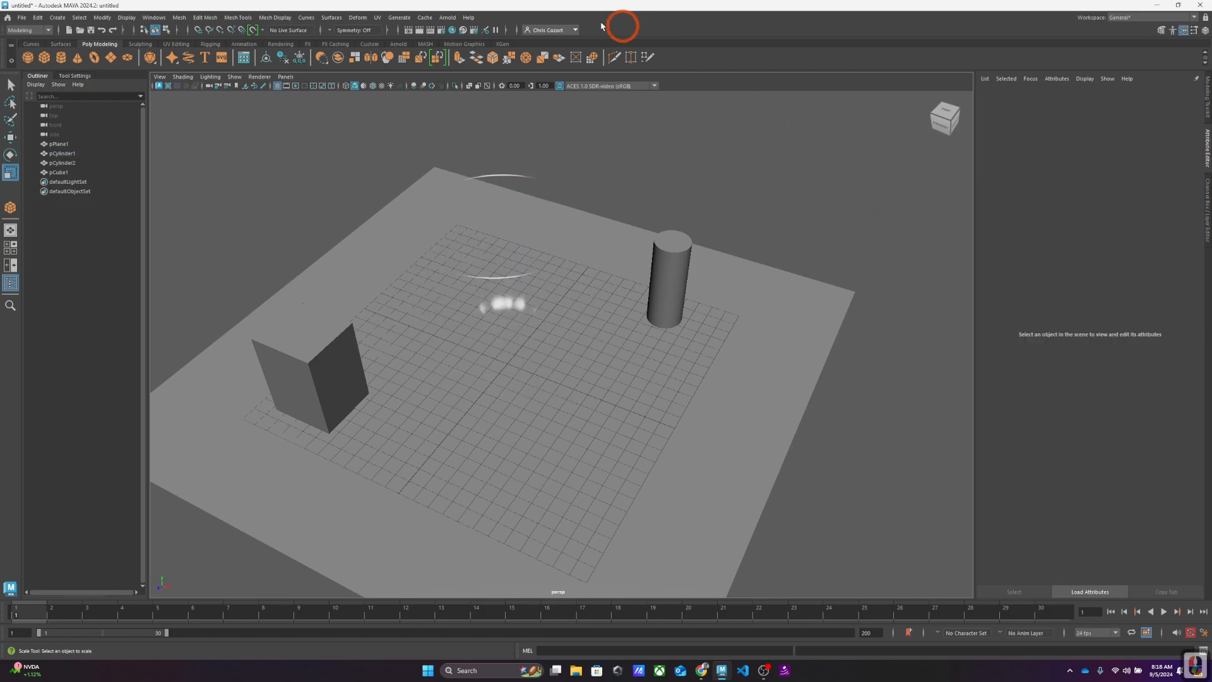
# Step: Switch the renderer to Maya Software in the render settings and test-render the current perspective view
pyautogui.click(545, 193)
pyautogui.click(558, 135)
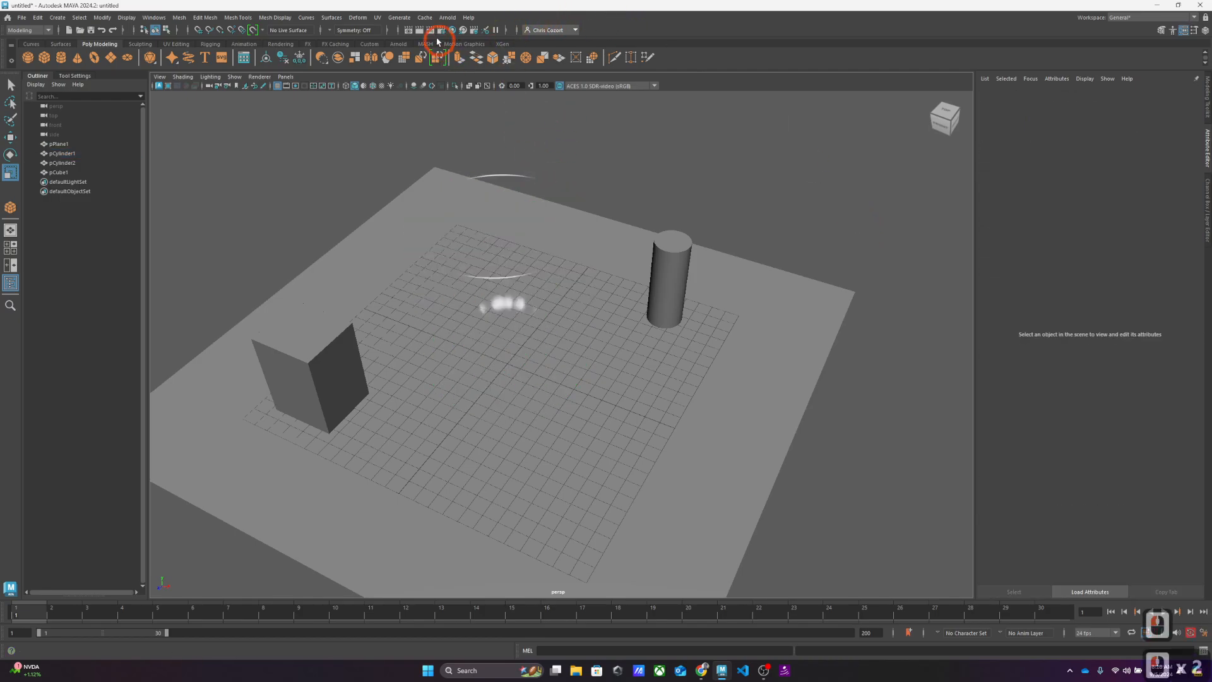
pyautogui.click(440, 32)
pyautogui.click(441, 31)
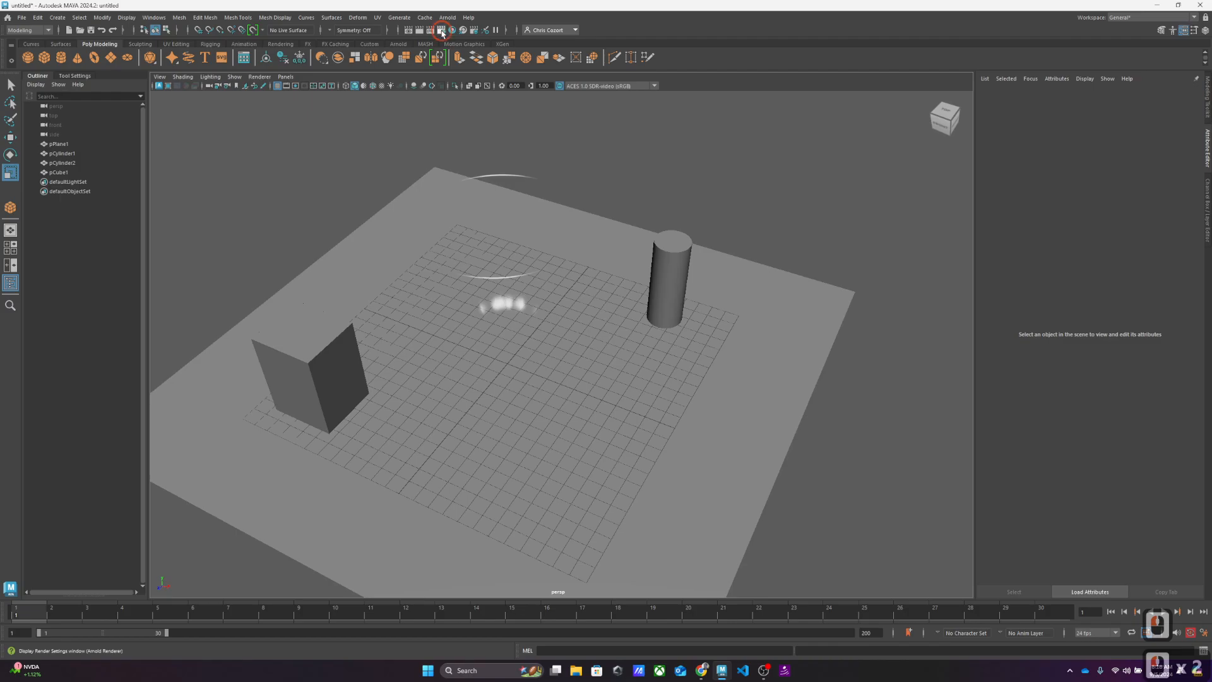
pyautogui.click(170, 161)
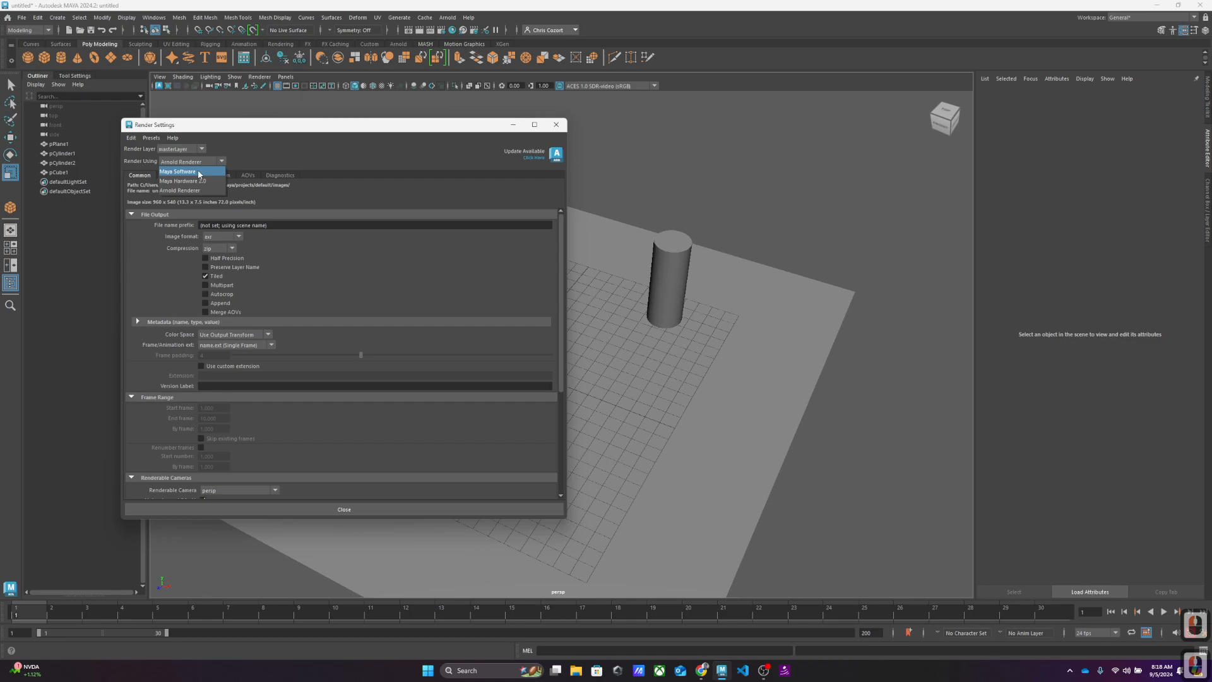
pyautogui.click(194, 172)
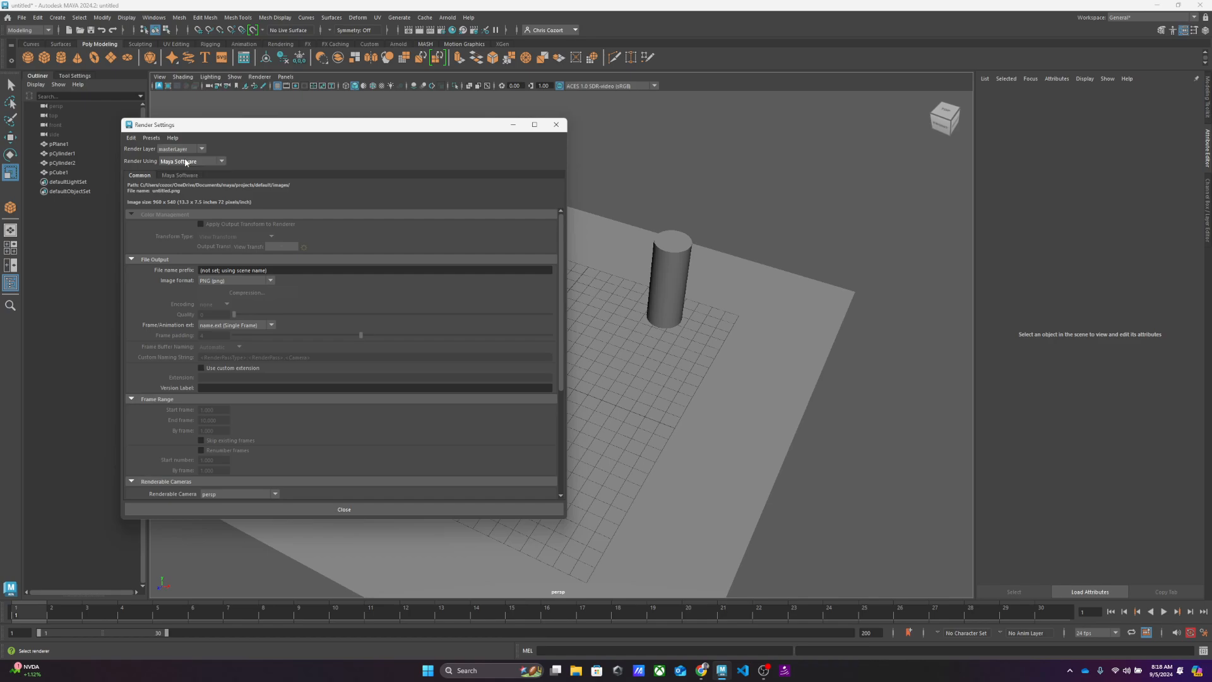
pyautogui.moveTo(240, 127); pyautogui.dragTo(509, 122)
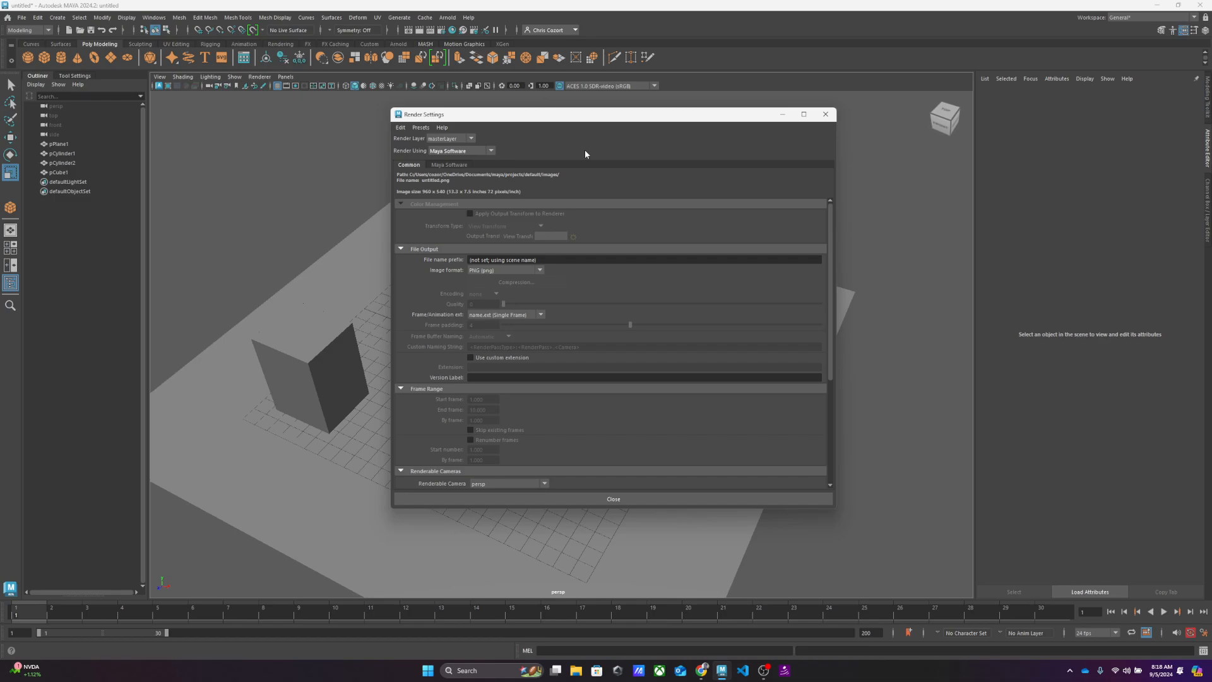
pyautogui.click(619, 498)
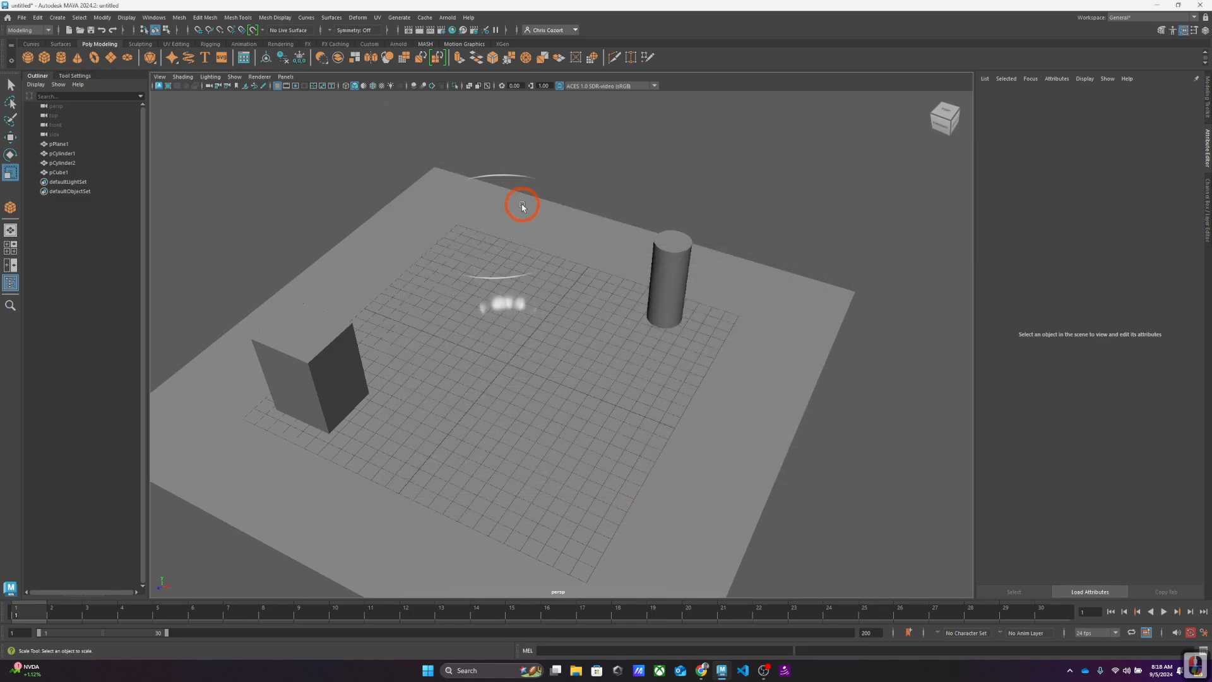
pyautogui.click(419, 30)
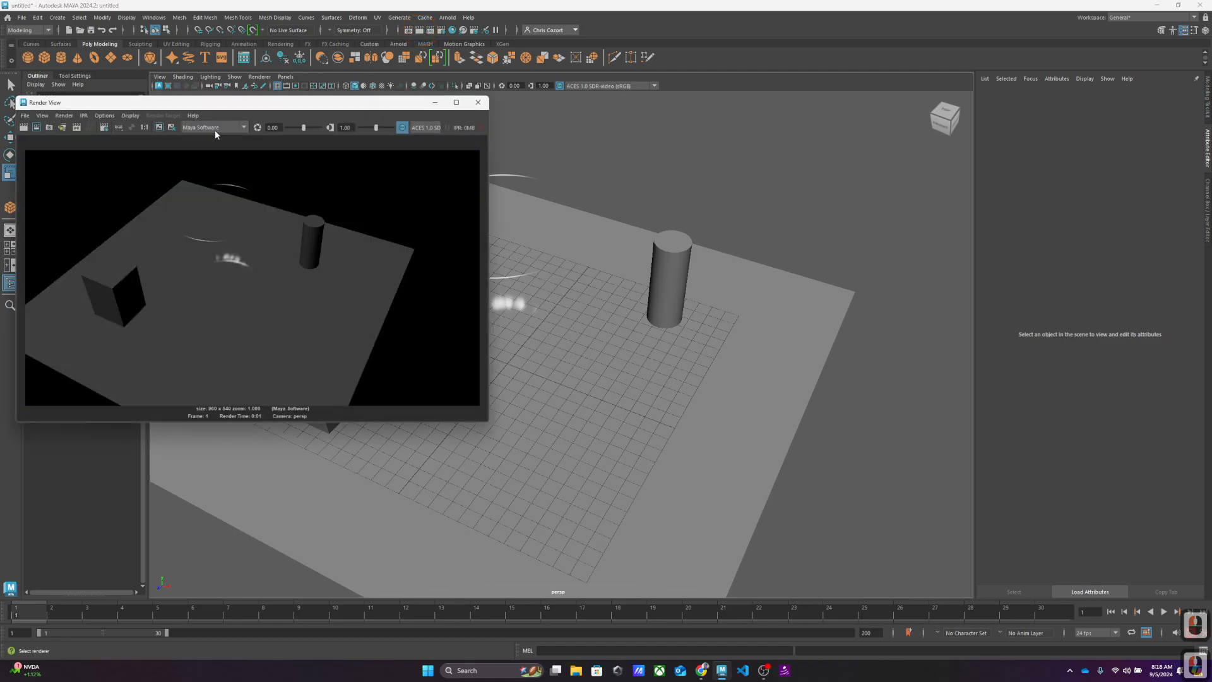
pyautogui.click(475, 103)
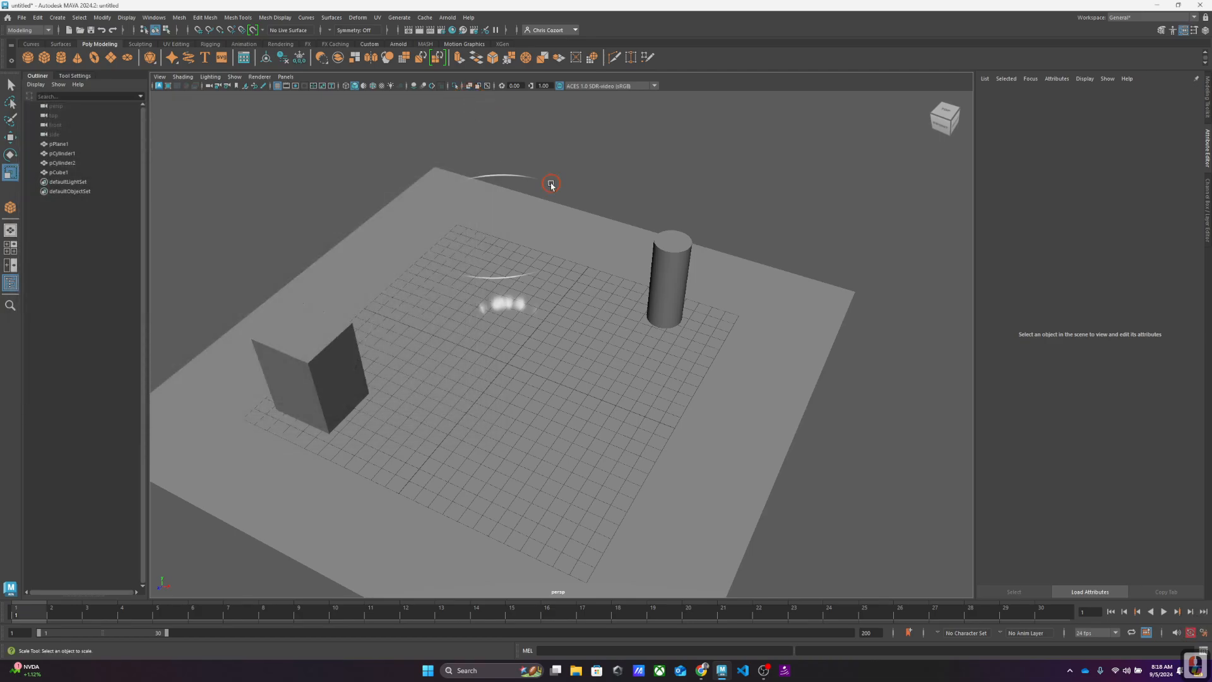
# Step: Rename the cup's Phong material to Glass
pyautogui.click(552, 184)
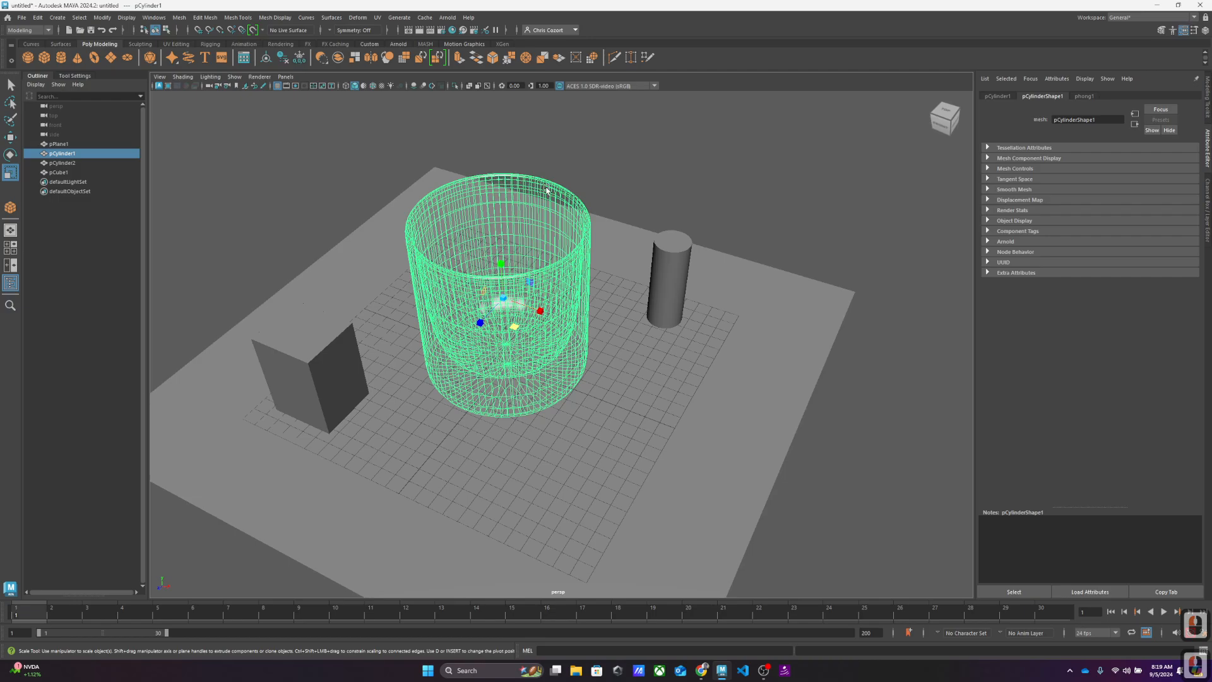
pyautogui.click(1207, 144)
pyautogui.click(1207, 144)
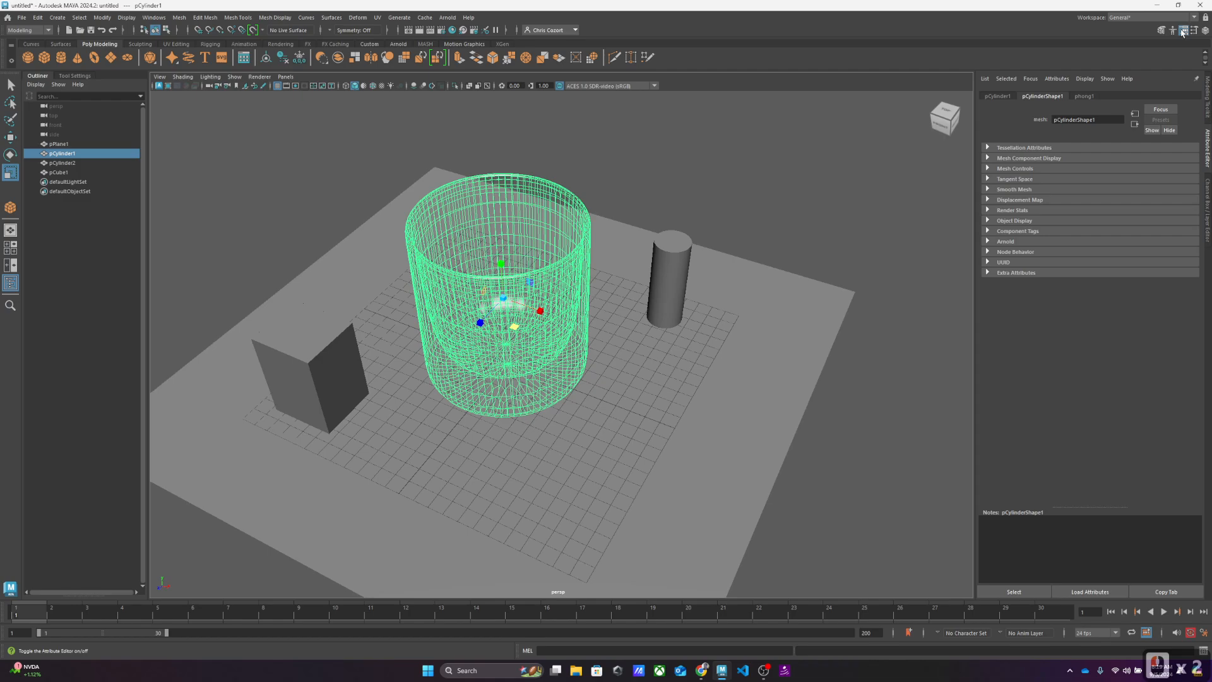
pyautogui.click(1082, 96)
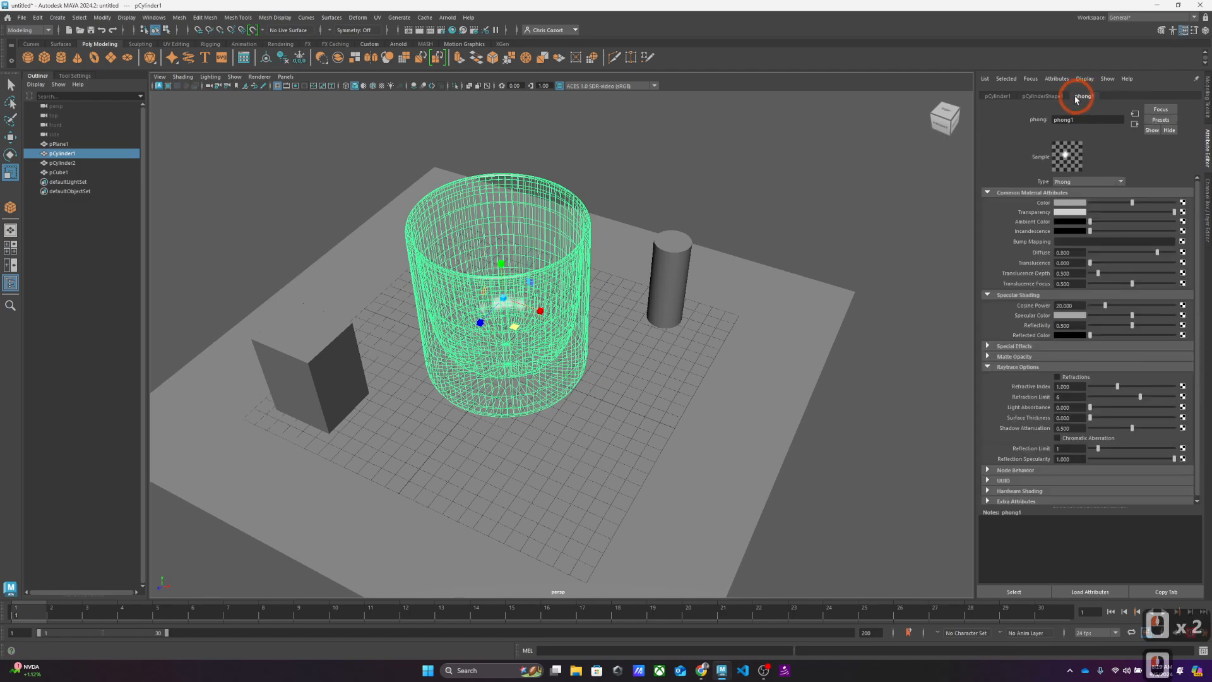
pyautogui.doubleClick(1077, 119)
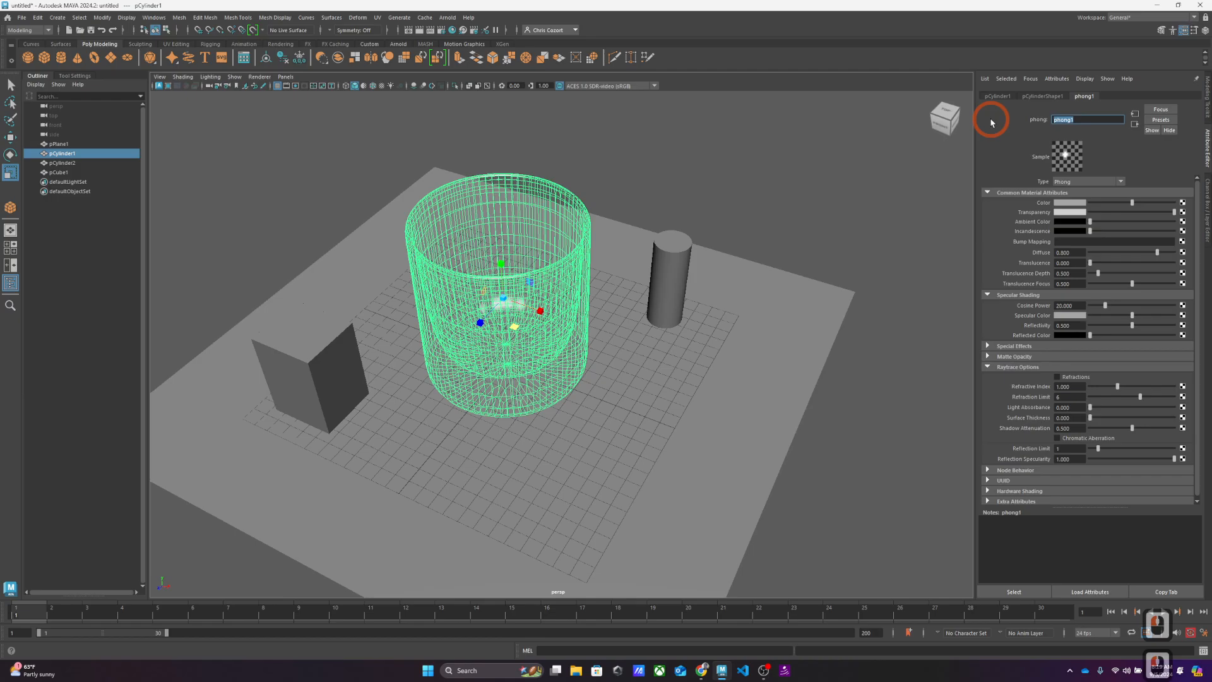
pyautogui.write('Glass')
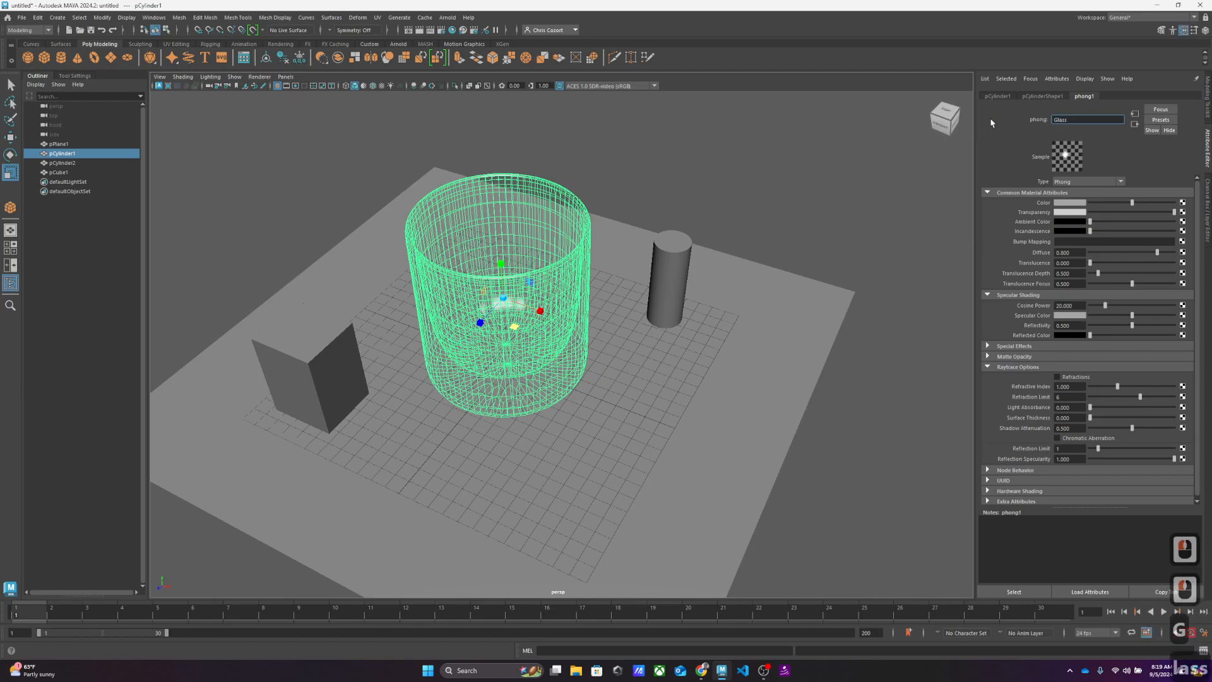
pyautogui.click(990, 167)
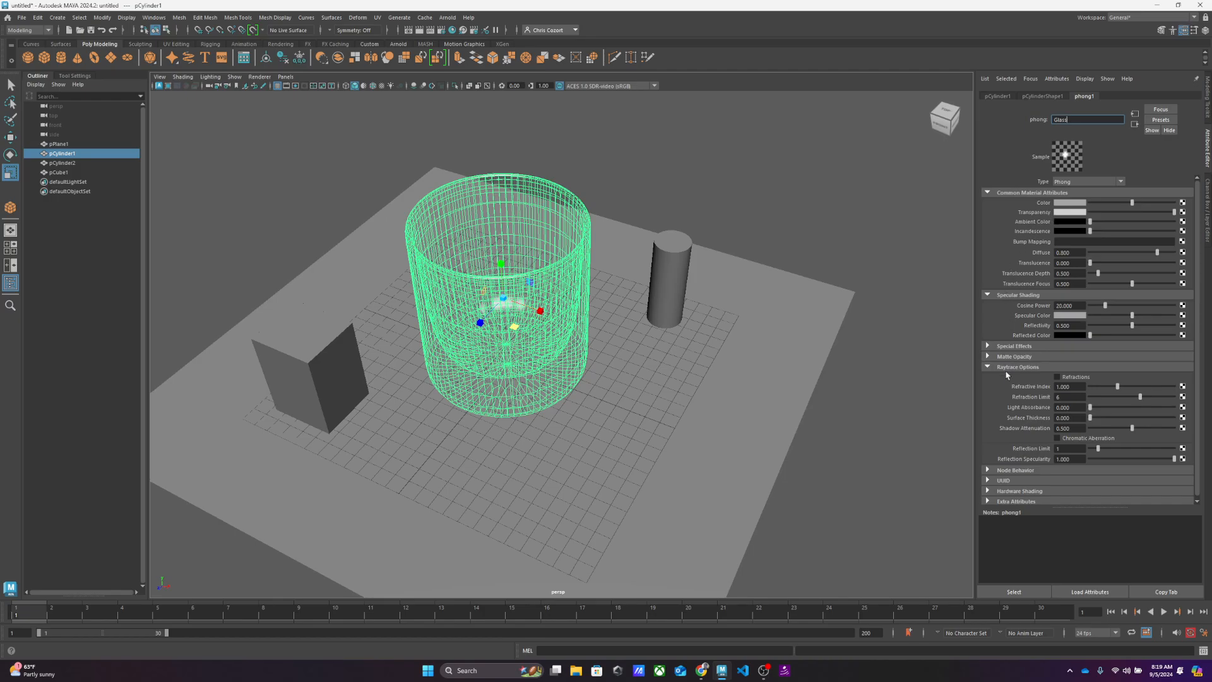
# Step: Enable refractions on the Glass material with a refractive index of 1.5 and test-render the perspective view
pyautogui.click(1071, 381)
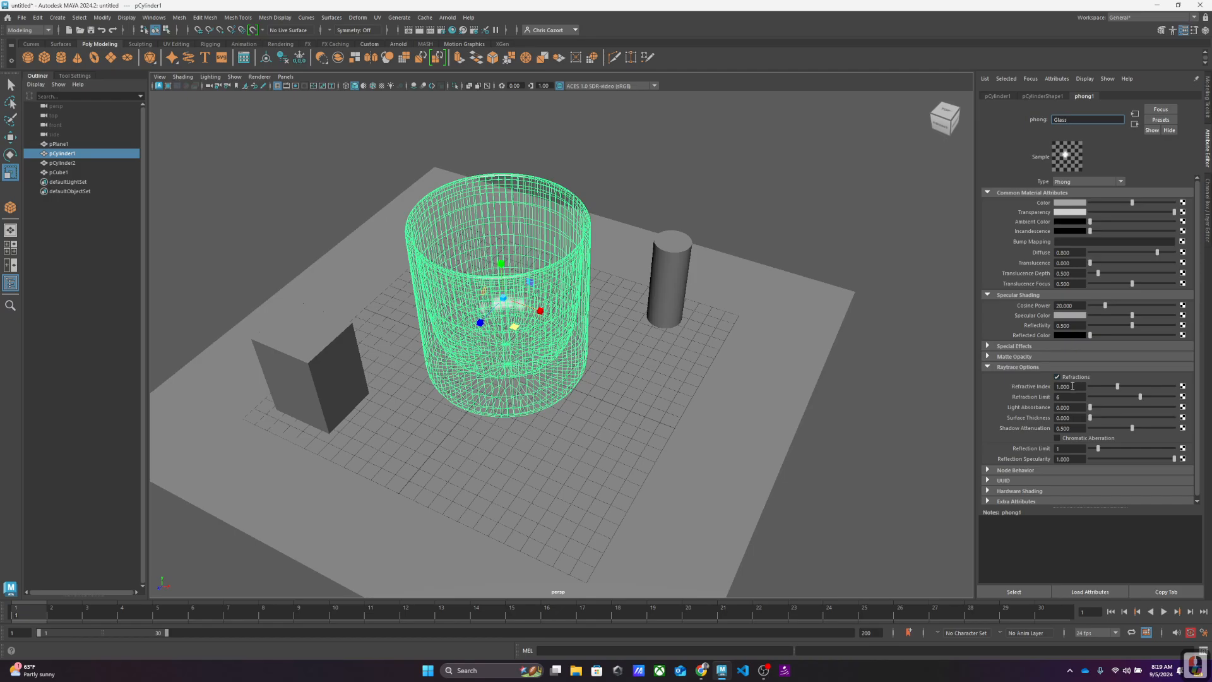
pyautogui.click(1069, 386)
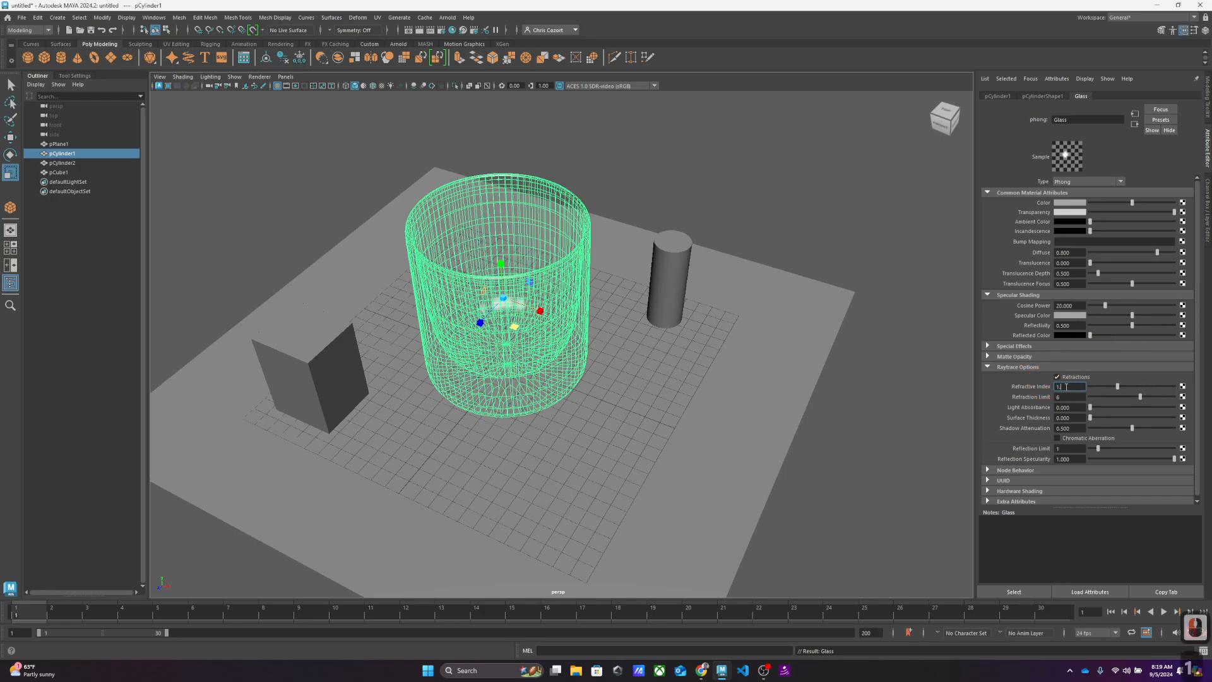
pyautogui.write('1.5')
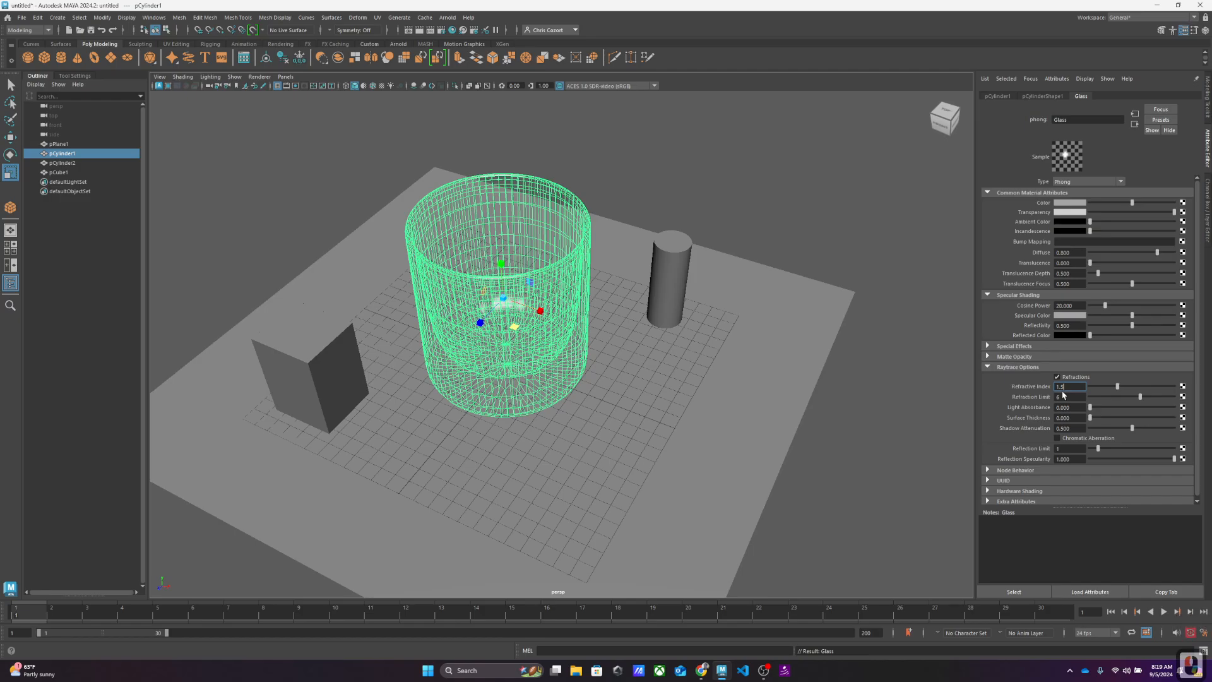
pyautogui.click(419, 30)
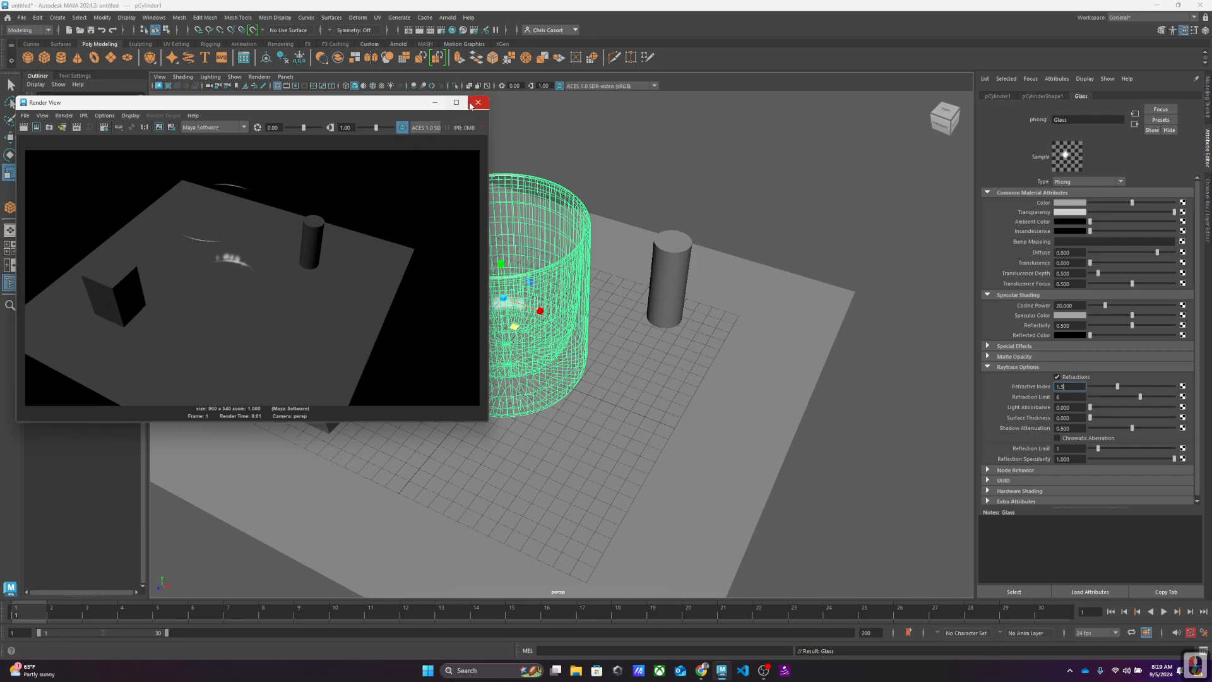
pyautogui.click(470, 106)
# Step: Open the render settings and cycle the renderer through Maya Hardware 2.0 and Arnold Renderer back to Maya Software
pyautogui.click(442, 30)
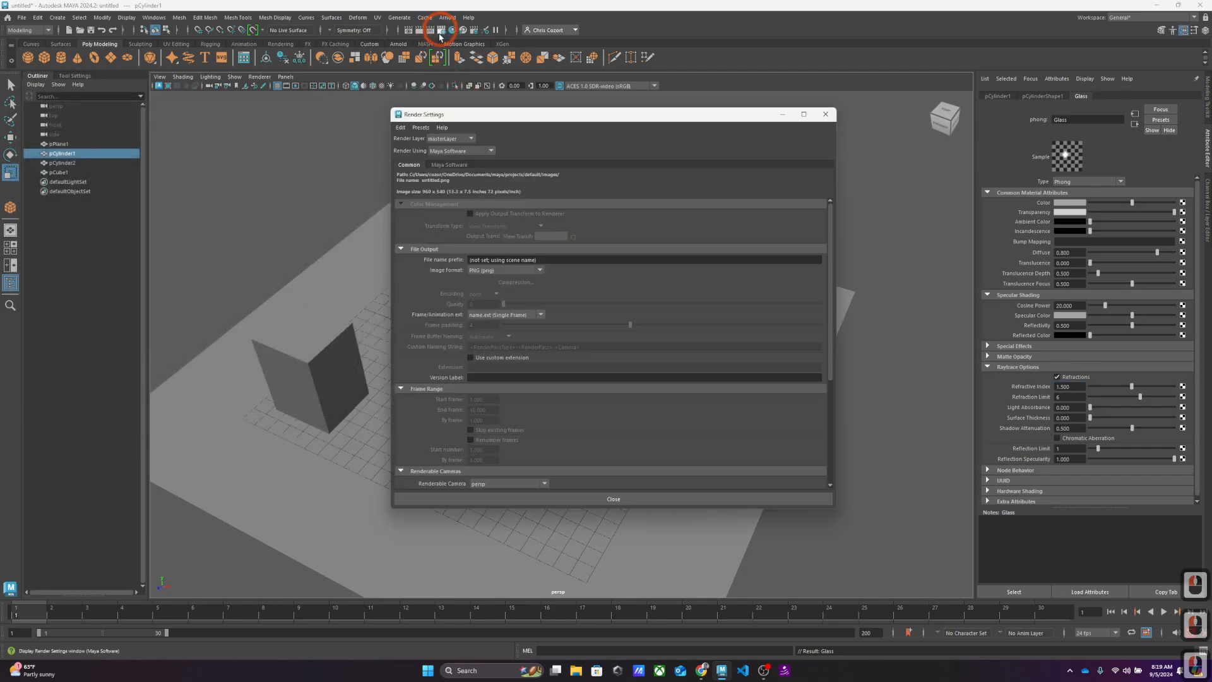
pyautogui.moveTo(465, 118); pyautogui.dragTo(299, 108)
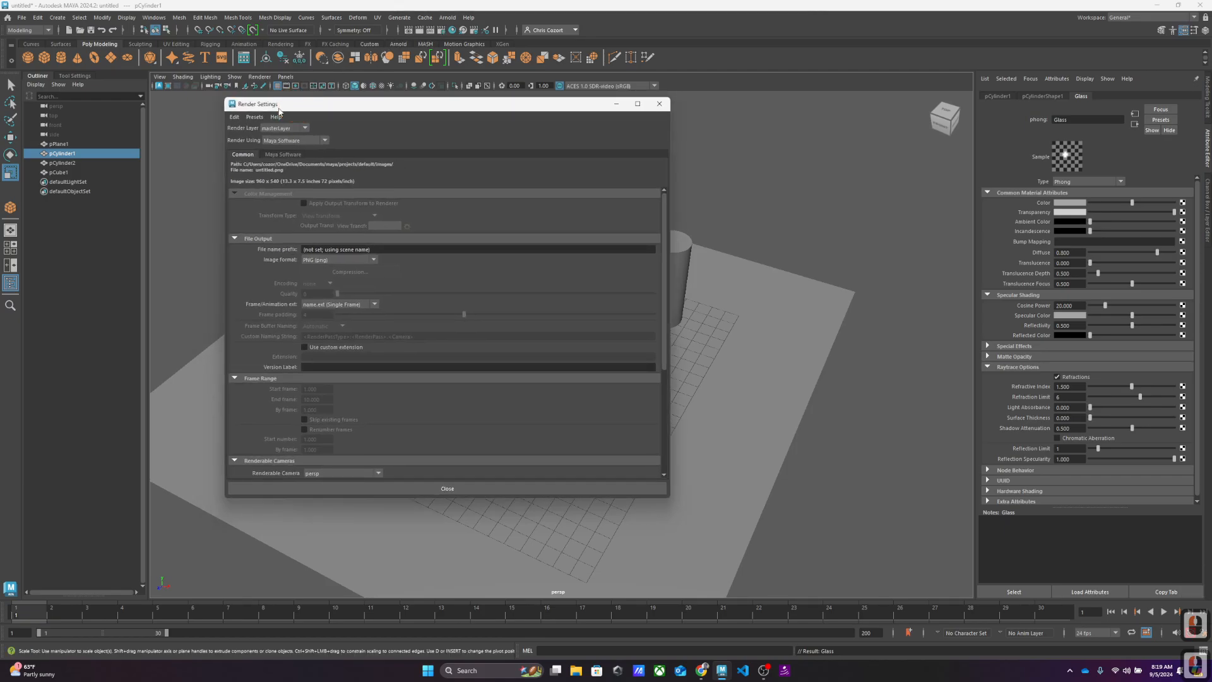
pyautogui.click(287, 141)
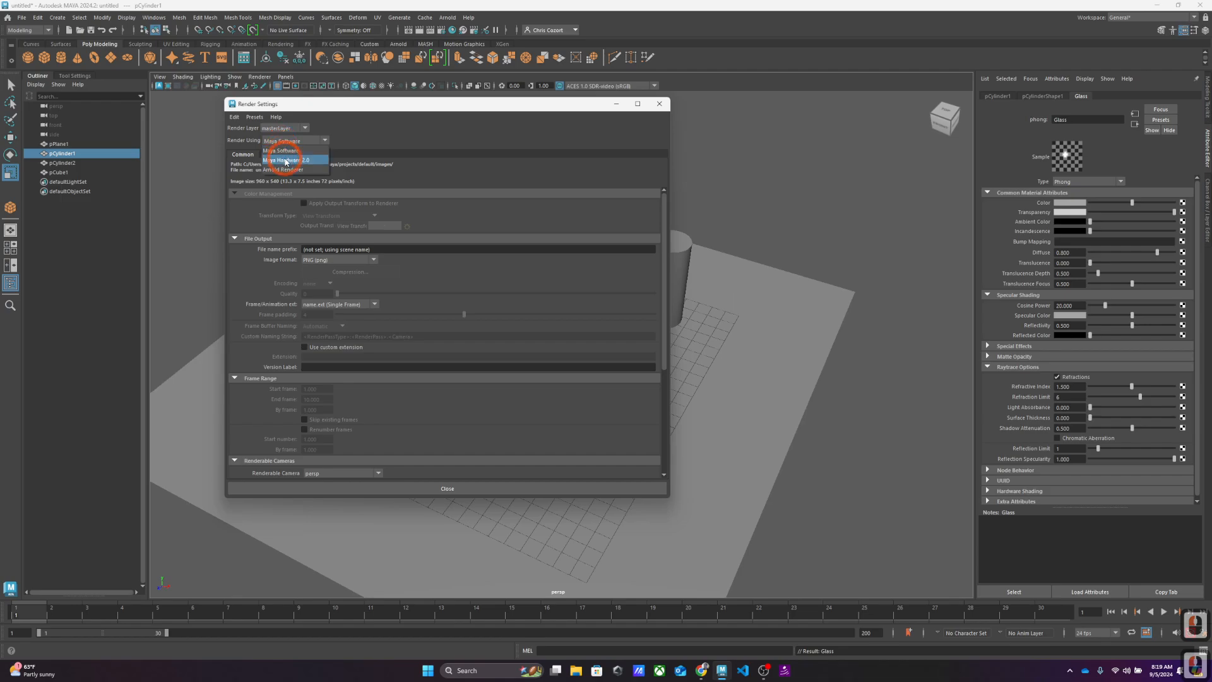
pyautogui.click(286, 160)
pyautogui.click(294, 140)
pyautogui.click(303, 170)
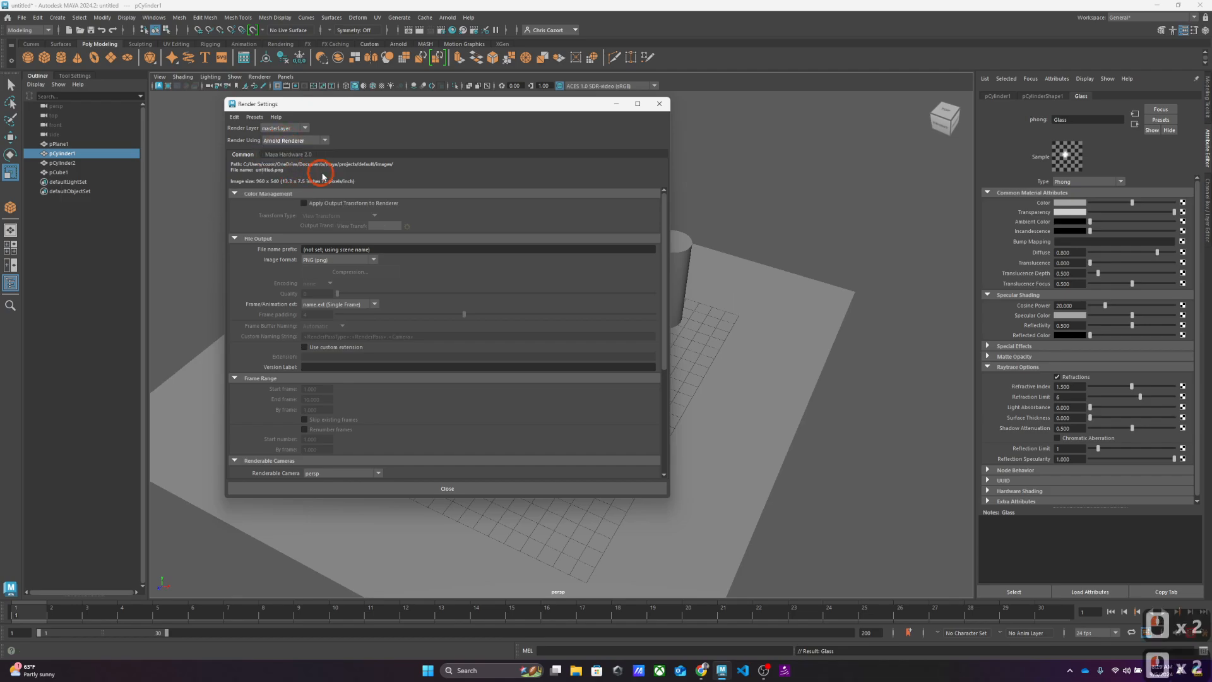
pyautogui.click(284, 140)
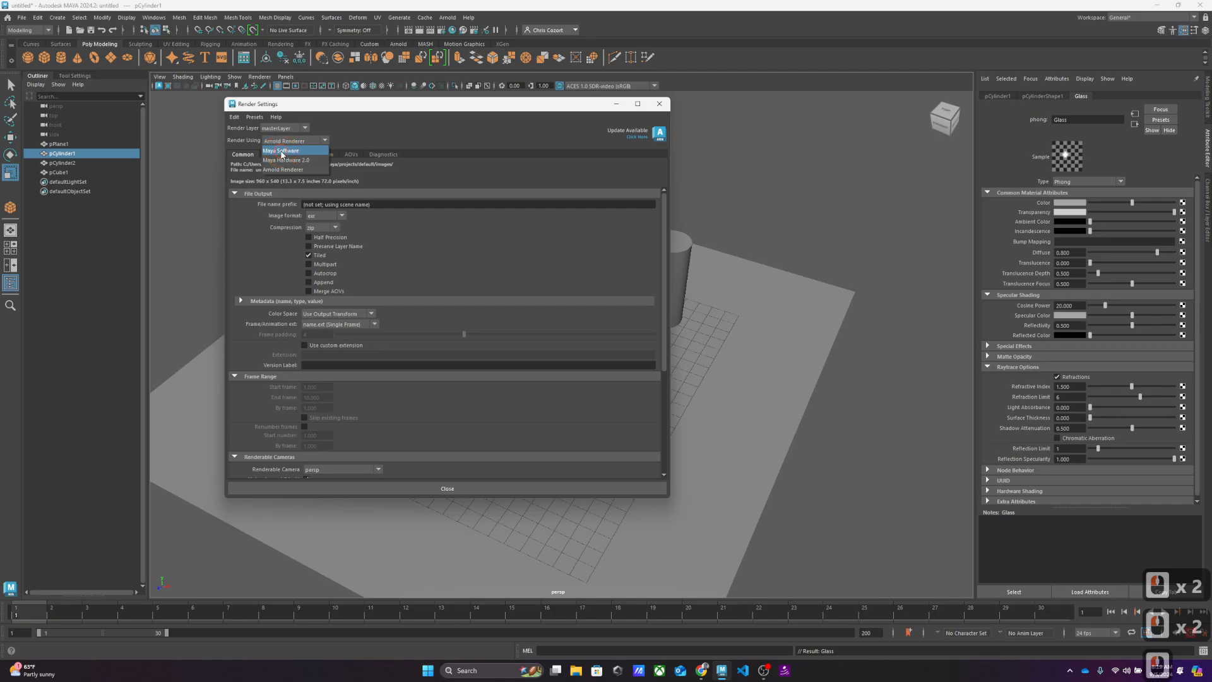
pyautogui.click(281, 151)
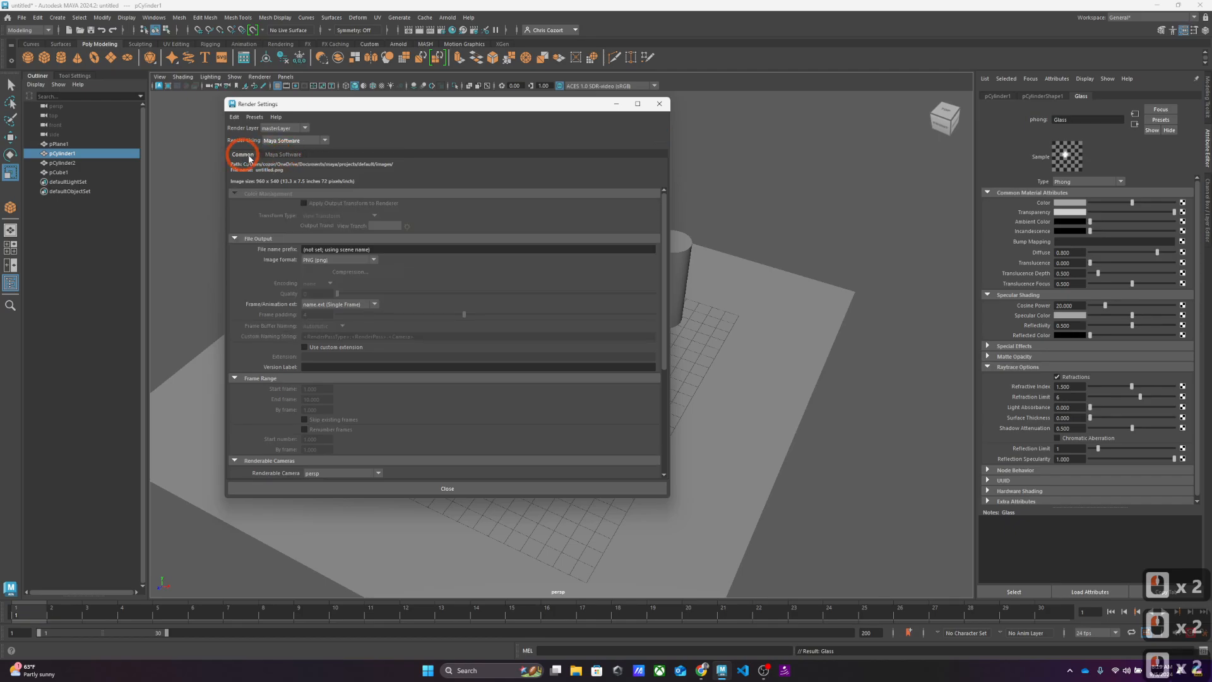
# Step: Enable raytracing in the Maya Software raytracing quality settings
pyautogui.click(283, 155)
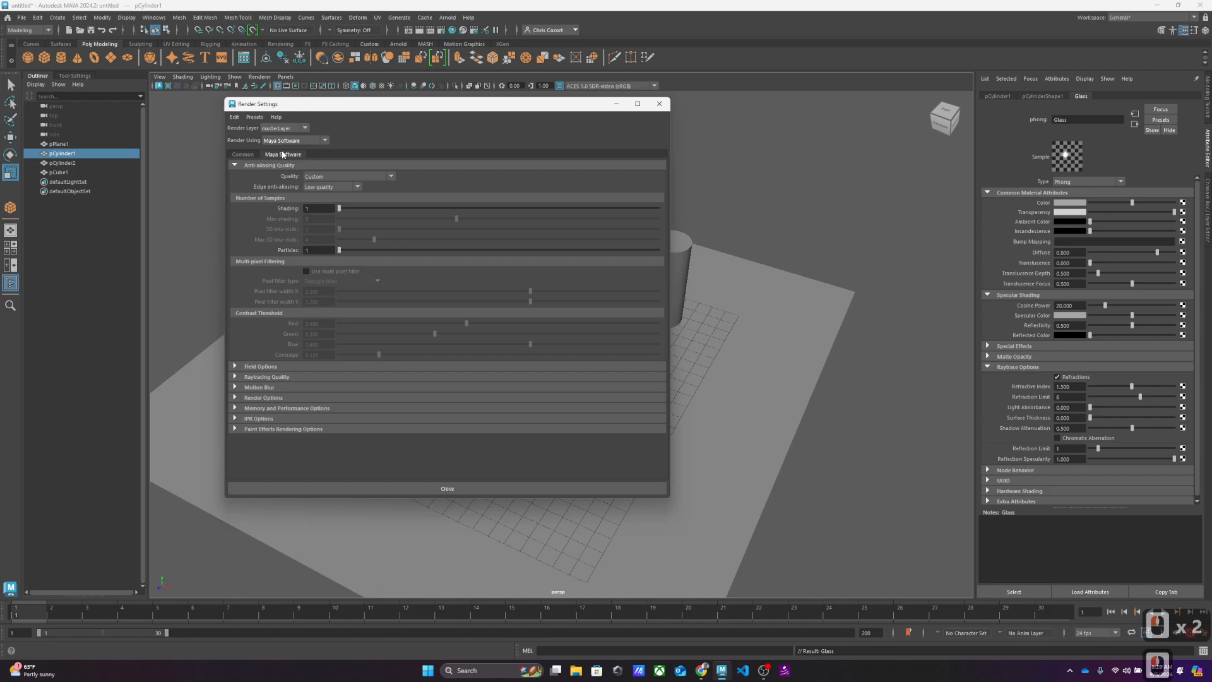
pyautogui.click(235, 377)
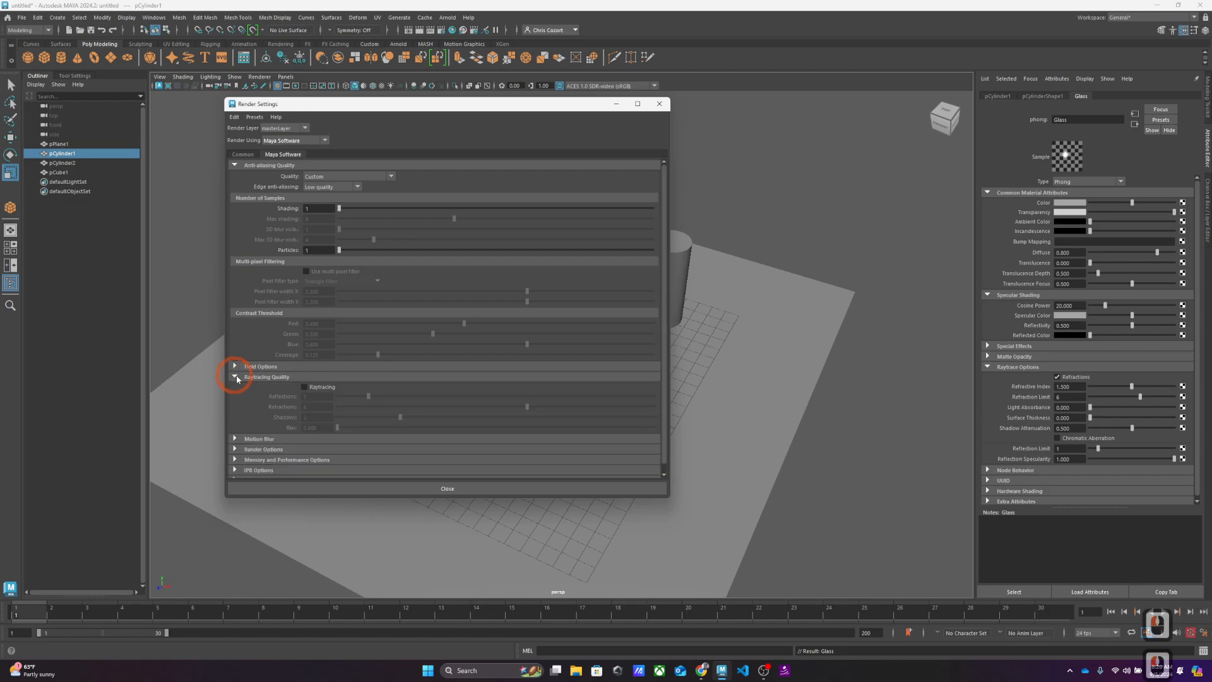
pyautogui.click(316, 388)
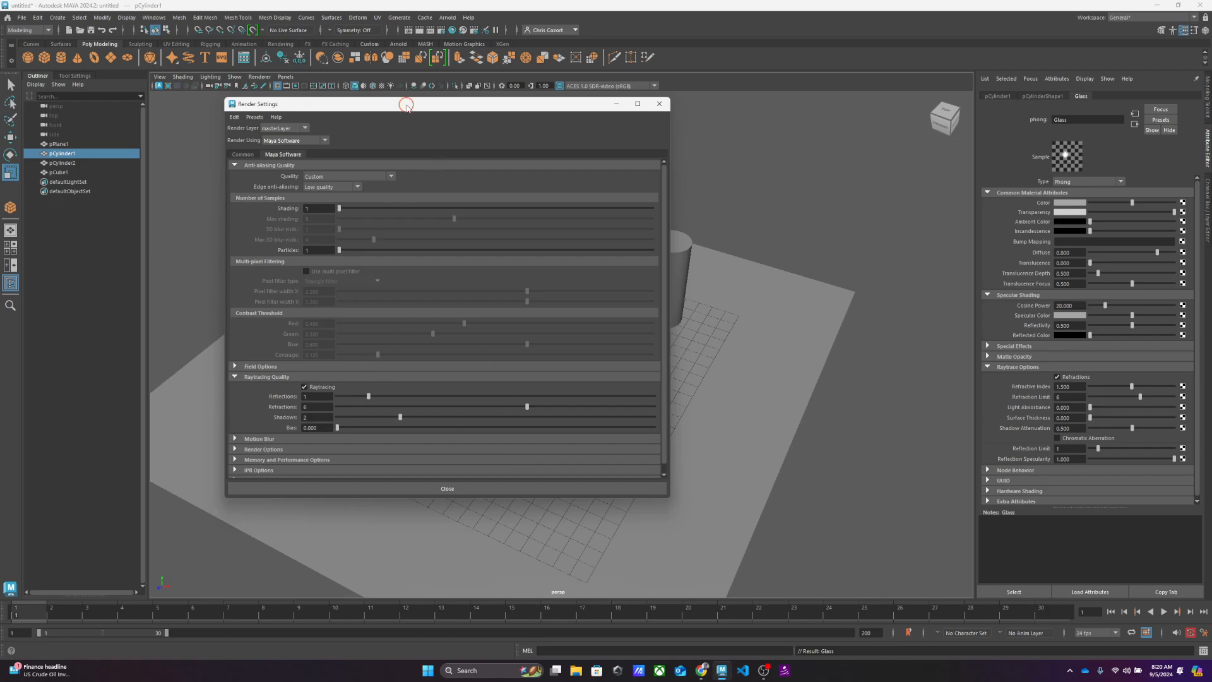
pyautogui.moveTo(407, 107); pyautogui.dragTo(289, 82)
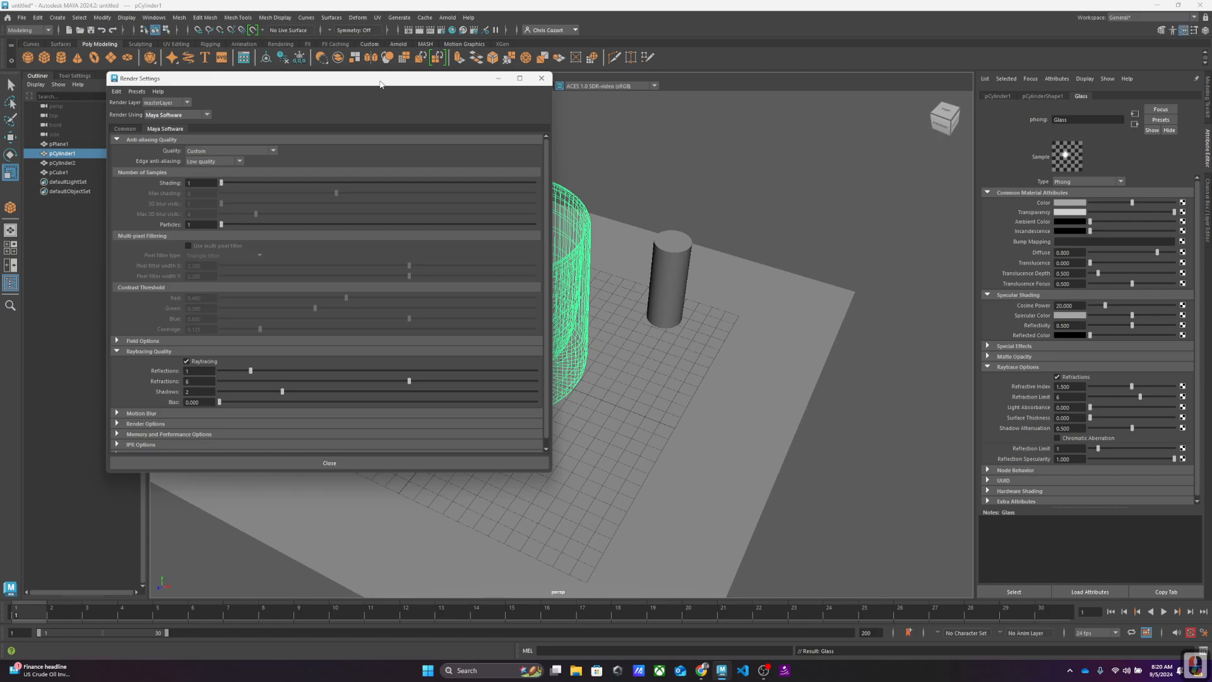
pyautogui.doubleClick(233, 365)
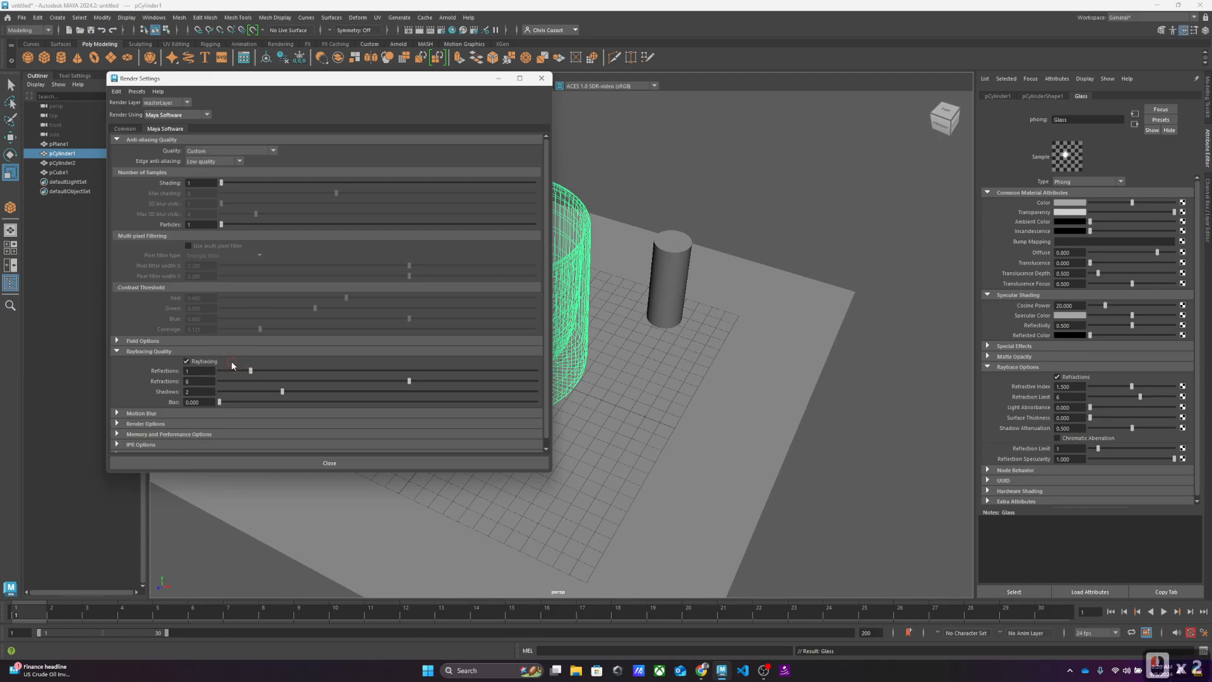
# Step: Test-render the raytraced glass cup to examine it, and close the render view and render settings
pyautogui.click(419, 29)
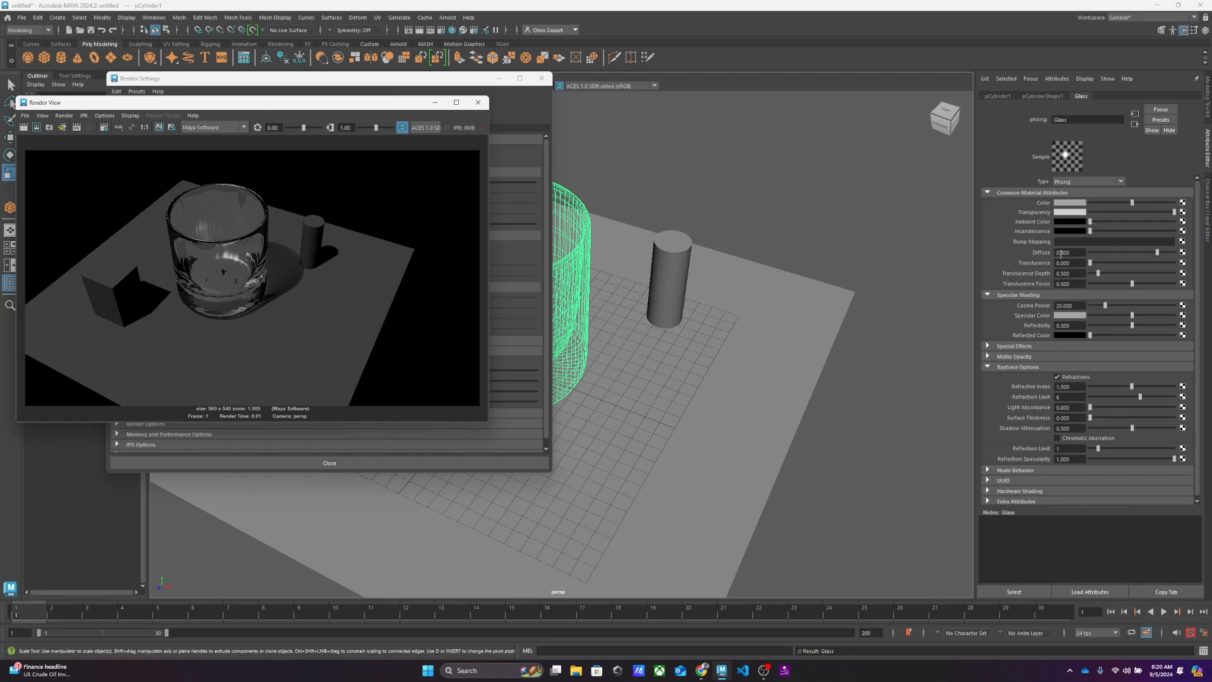
pyautogui.click(993, 246)
pyautogui.click(993, 245)
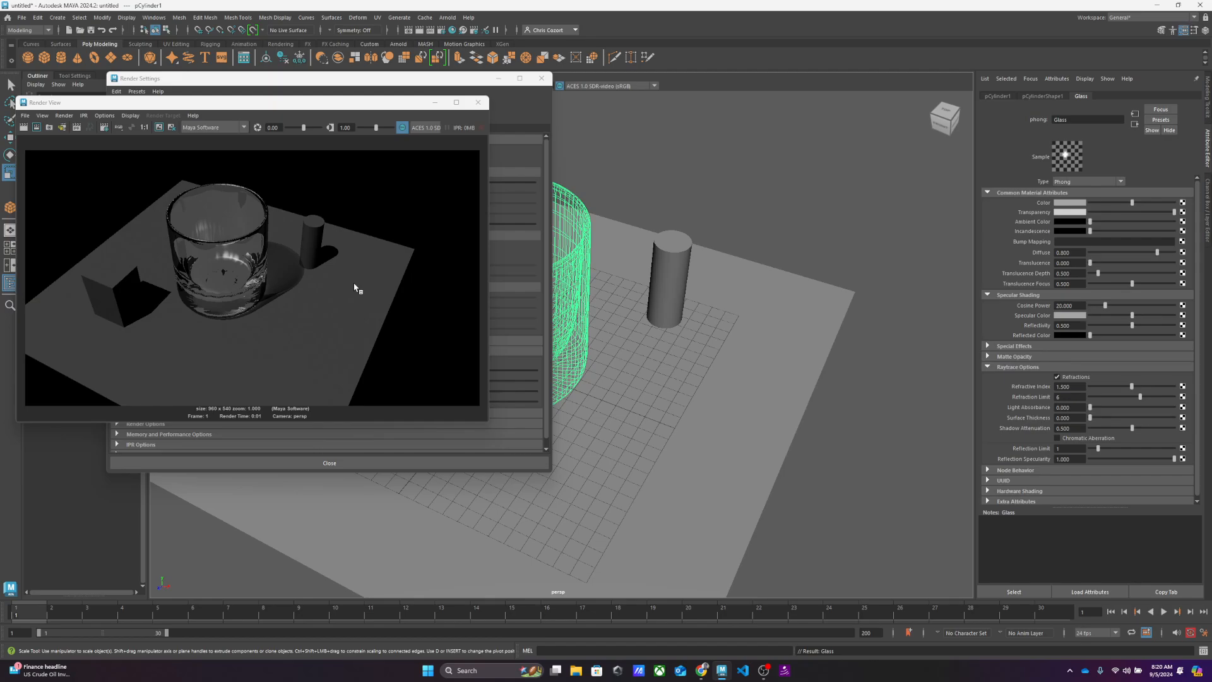
pyautogui.moveTo(280, 103); pyautogui.dragTo(566, 142)
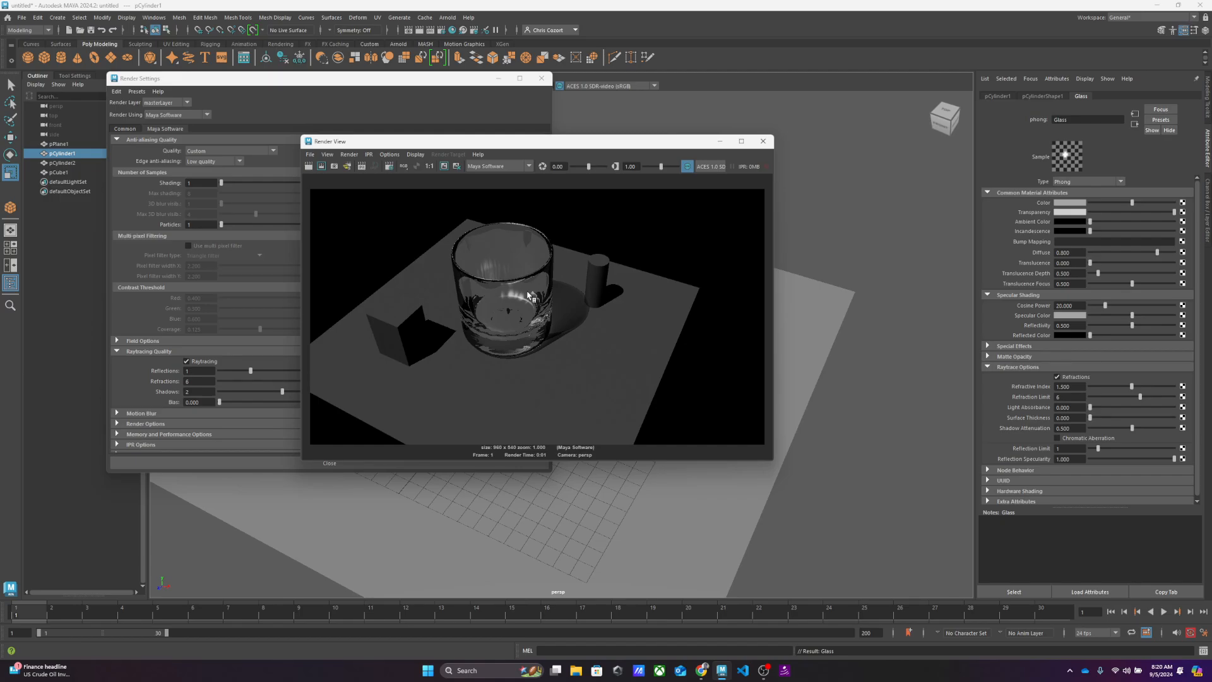
pyautogui.click(763, 141)
pyautogui.click(541, 78)
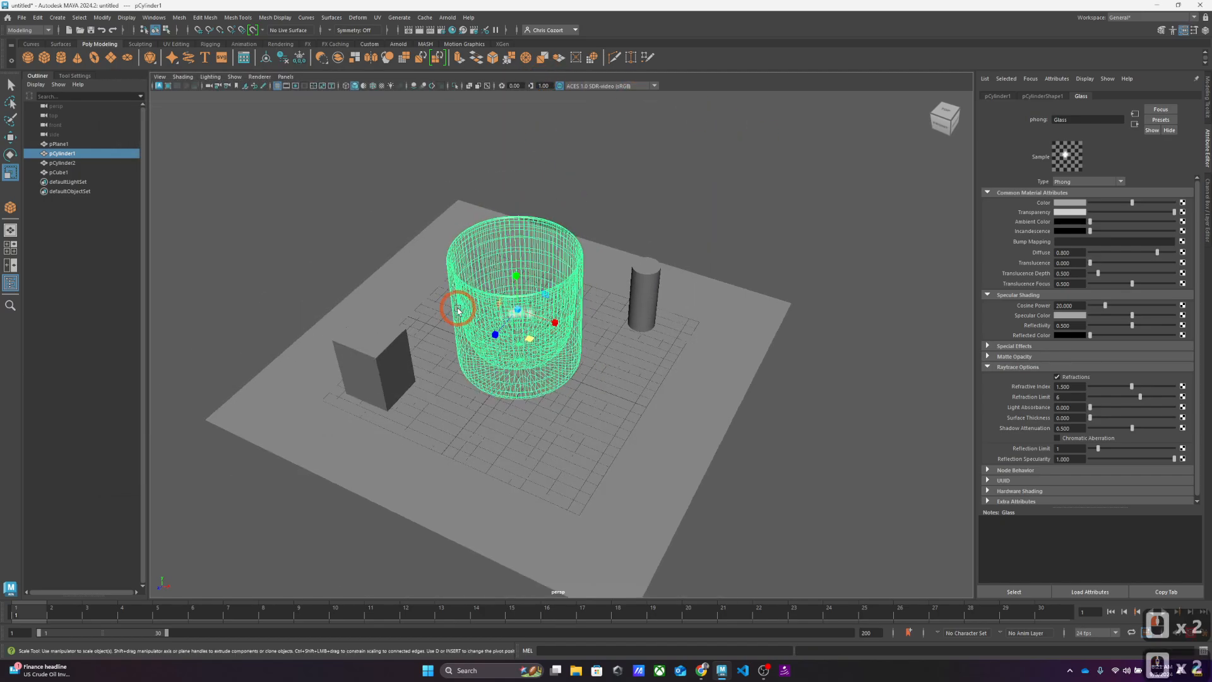
# Step: Scale the ground plane up further so it spreads widely around the cup, cube and cylinder
pyautogui.click(436, 466)
pyautogui.click(472, 457)
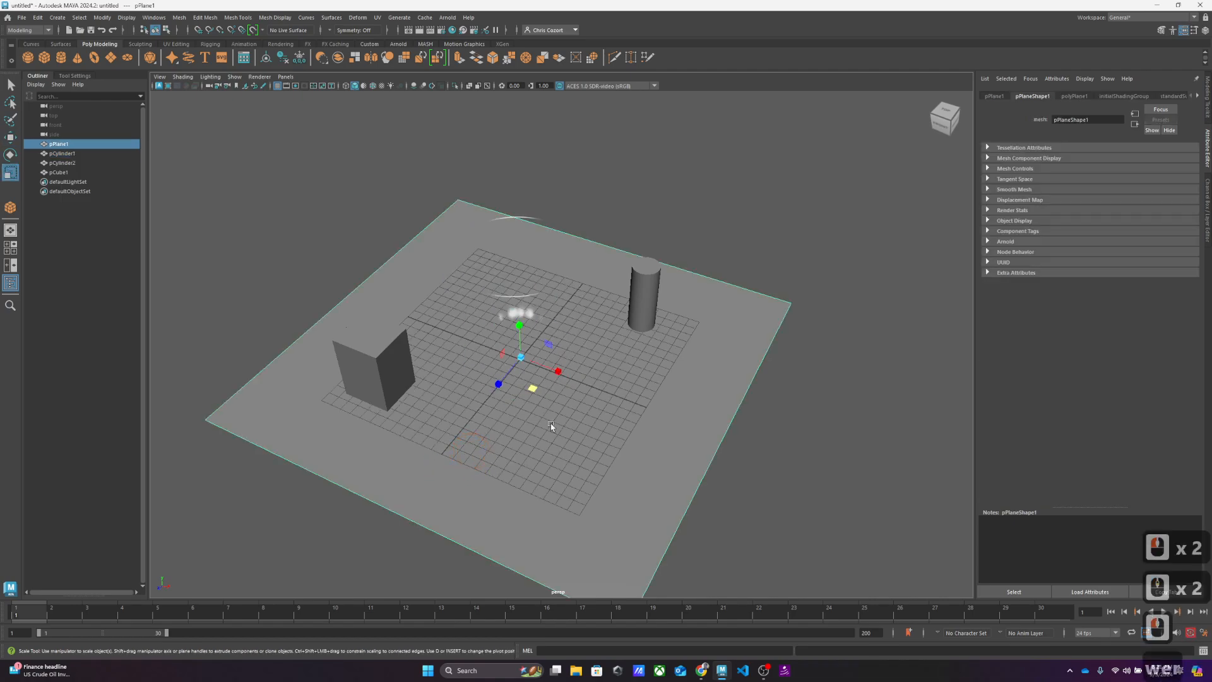
pyautogui.moveTo(534, 389); pyautogui.dragTo(641, 358)
pyautogui.scroll(-1, 588, 394)
pyautogui.keyDown('alt'); pyautogui.moveTo(642, 358); pyautogui.dragTo(642, 387, button='middle'); pyautogui.keyUp('alt')
pyautogui.scroll(-2, 642, 388)
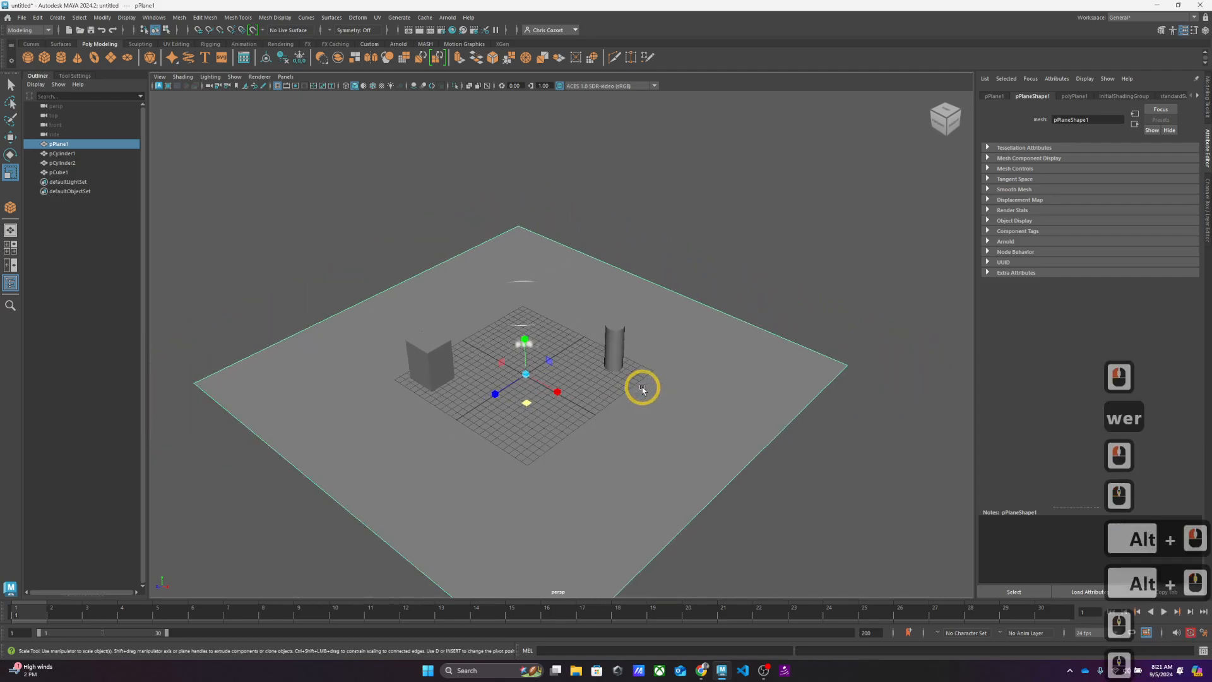
pyautogui.keyDown('alt'); pyautogui.moveTo(642, 389); pyautogui.dragTo(649, 395); pyautogui.keyUp('alt')
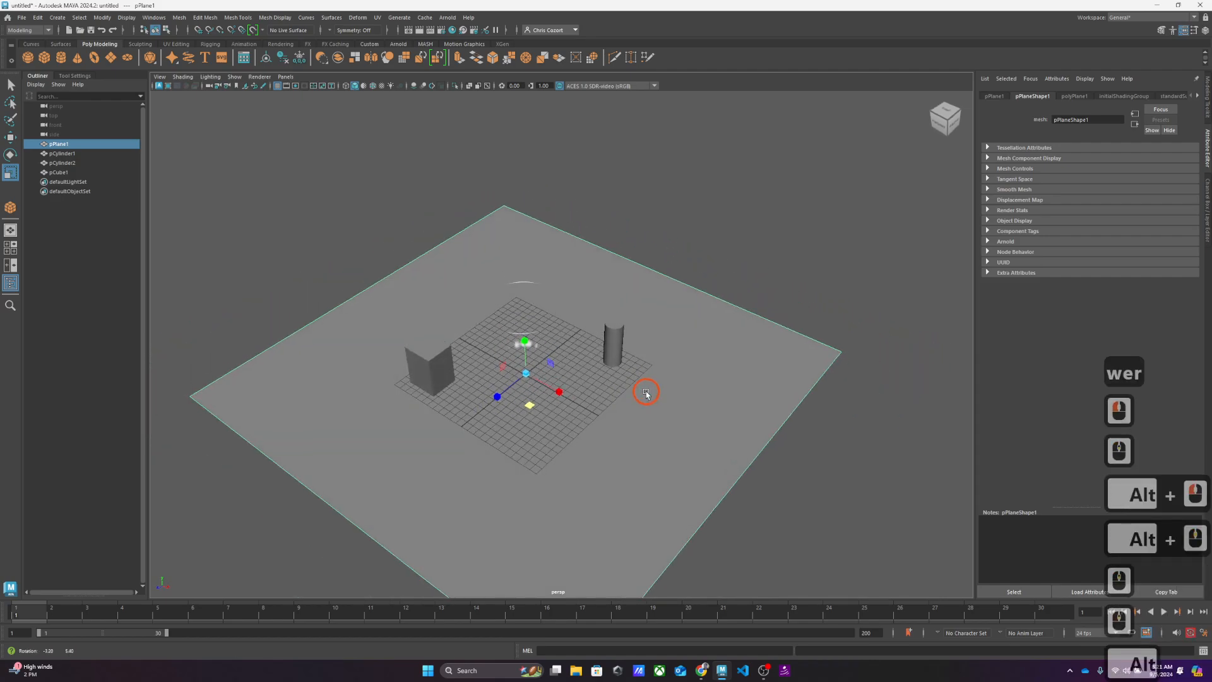
# Step: Create a tall, thin polygon cube as a wall along the ground plane's edge behind the small cube
pyautogui.click(45, 58)
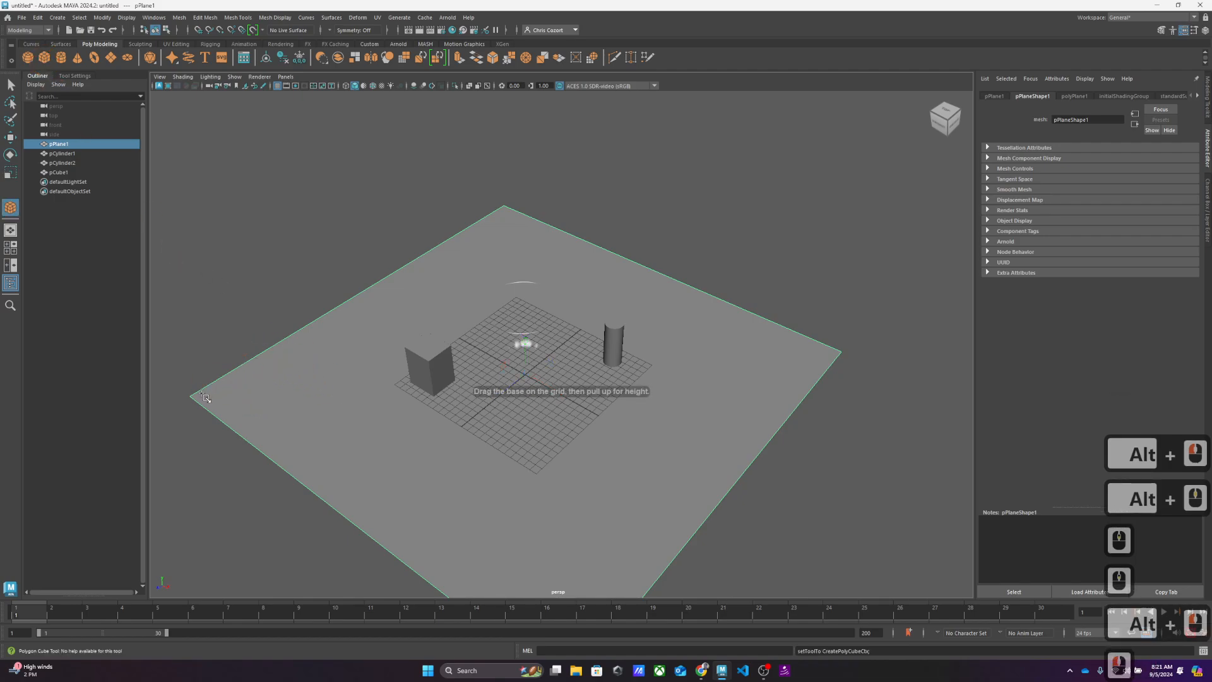
pyautogui.moveTo(201, 400); pyautogui.dragTo(419, 11)
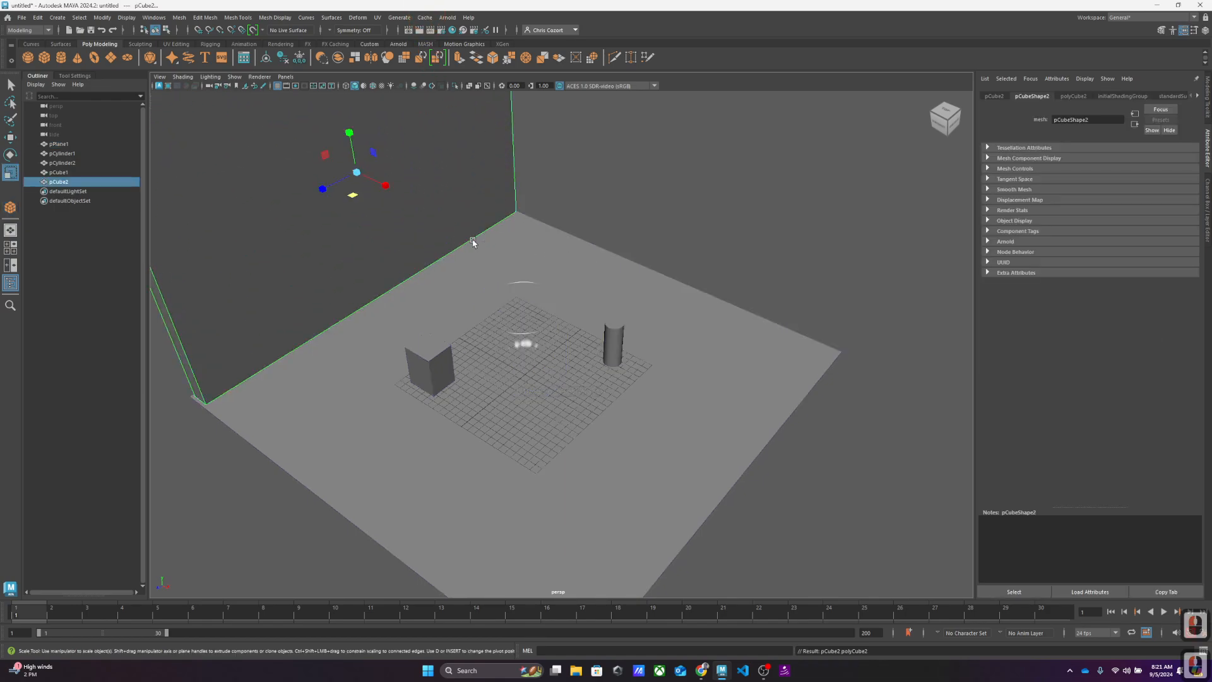
pyautogui.press('w')
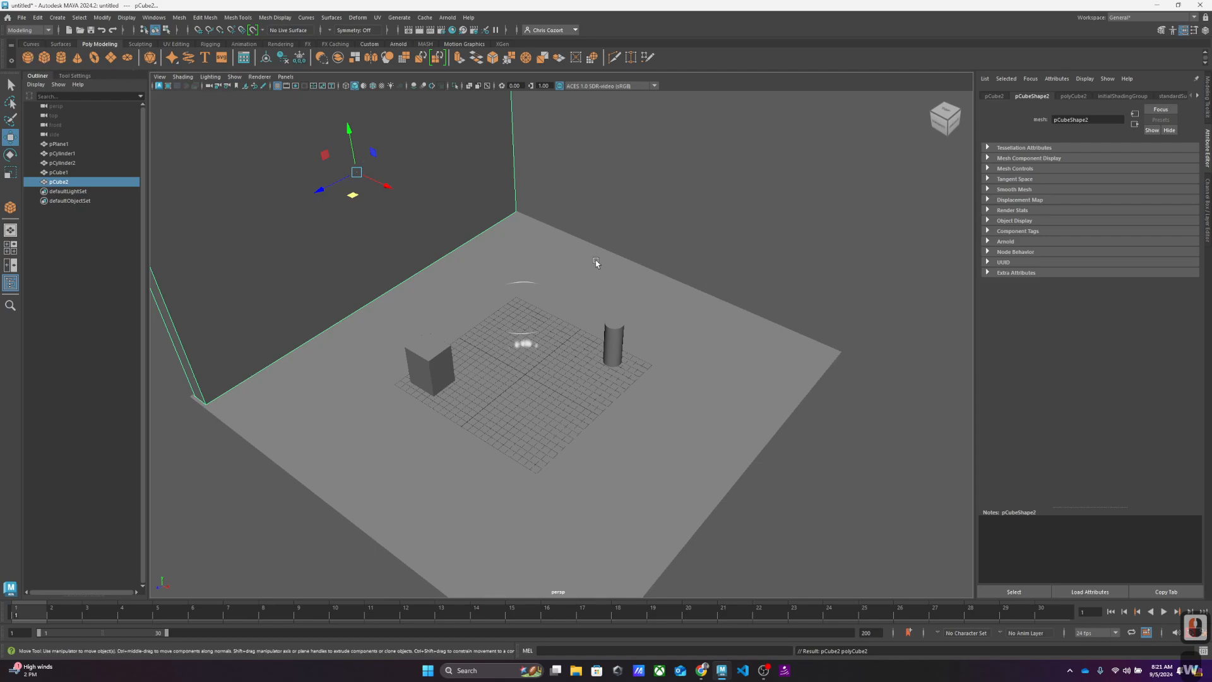
# Step: Add a second thin cube wall along the plane's edge behind the cylinder, meeting the first wall, and test-render the scene
pyautogui.click(555, 245)
pyautogui.keyDown('shift'); pyautogui.rightClick(544, 245); pyautogui.keyUp('shift')
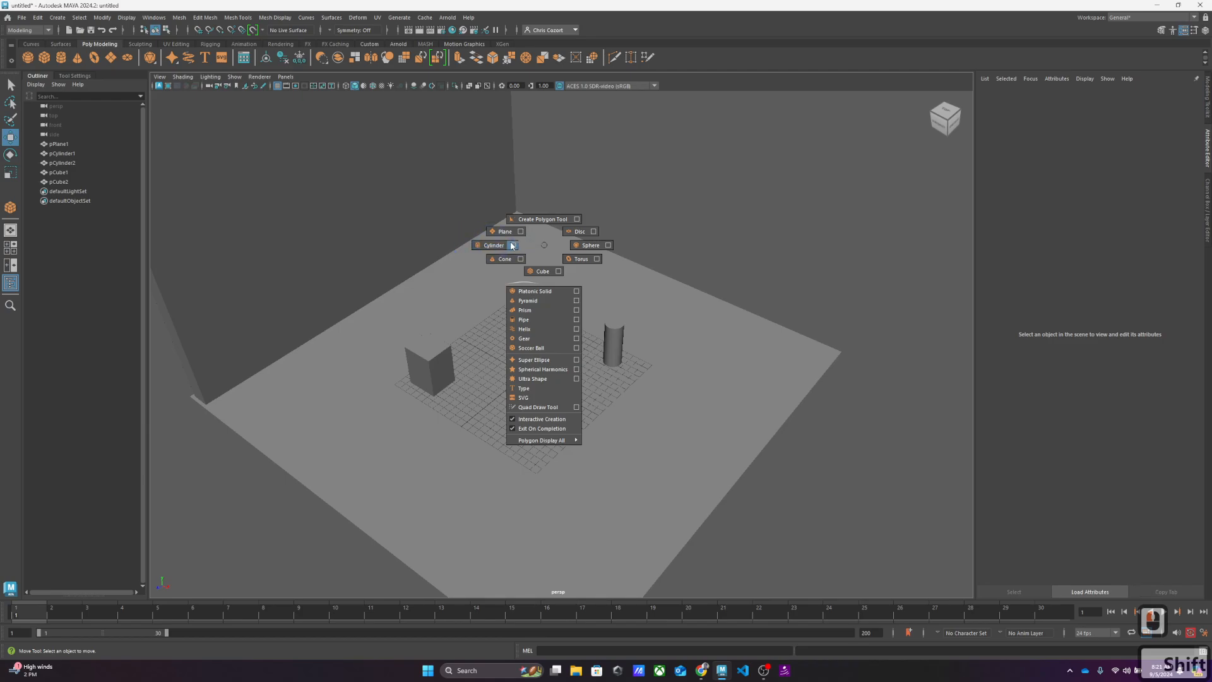
pyautogui.click(542, 270)
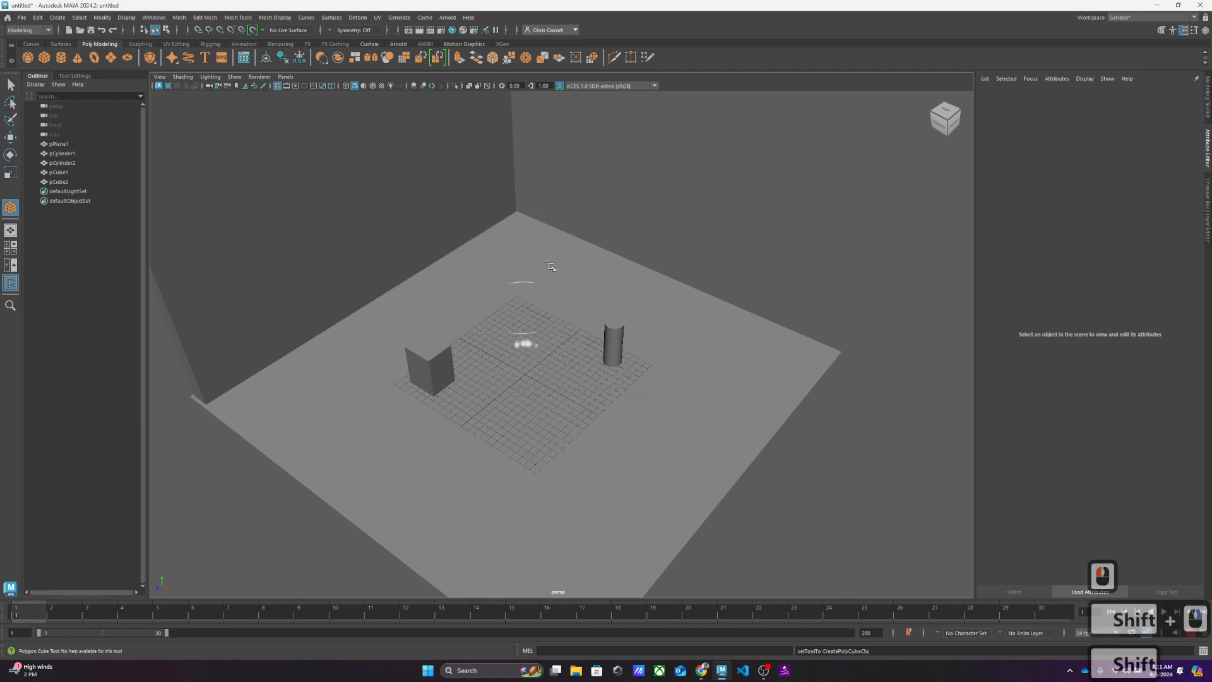
pyautogui.moveTo(516, 218); pyautogui.dragTo(786, 40)
pyautogui.moveTo(699, 168); pyautogui.dragTo(690, 173)
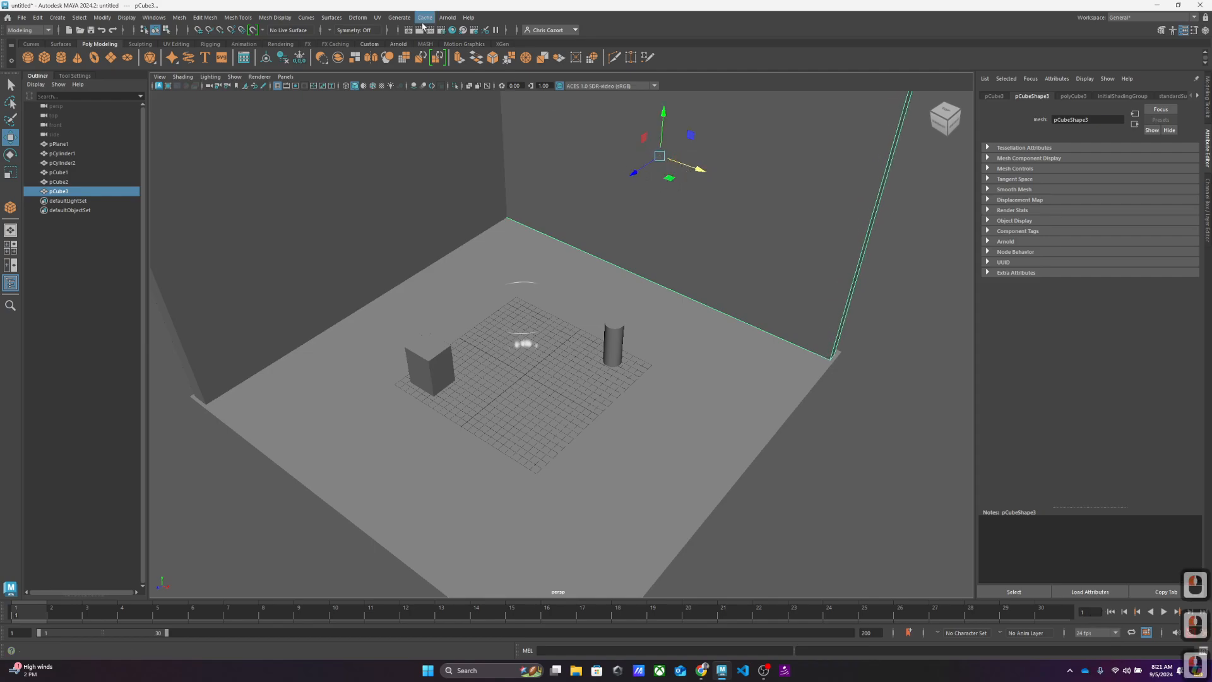
pyautogui.click(419, 30)
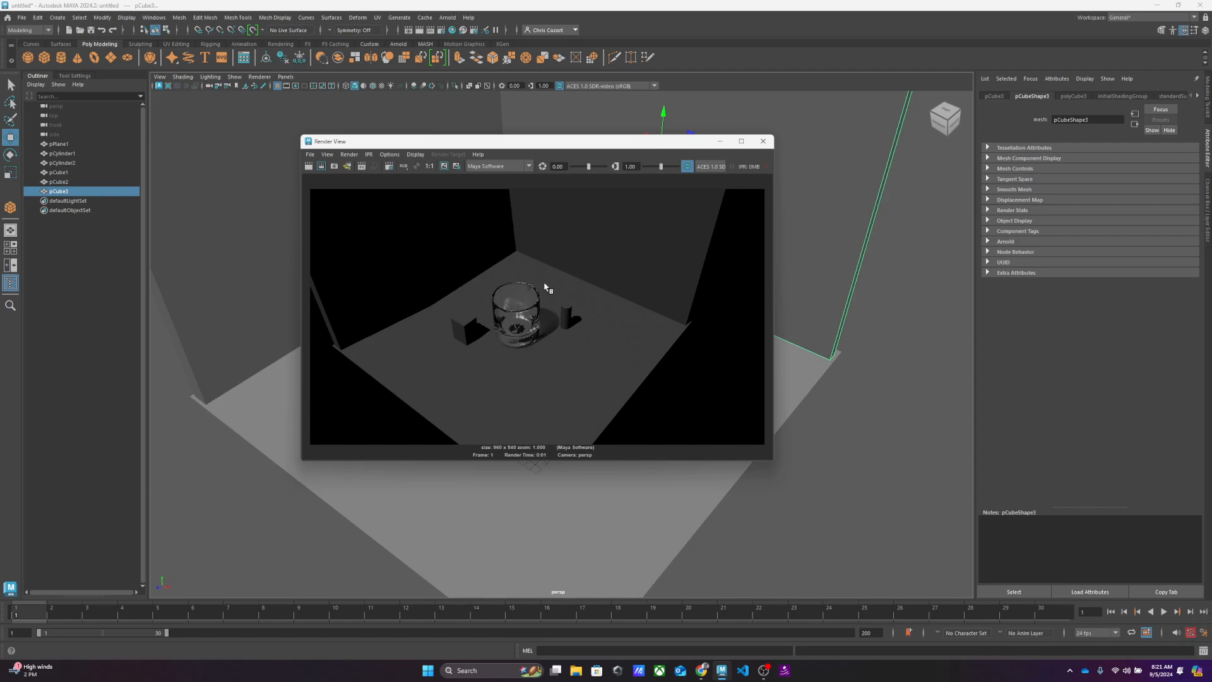
# Step: Add a point light, turn on scene lighting in the viewport, and move the light above the small cube
pyautogui.click(763, 141)
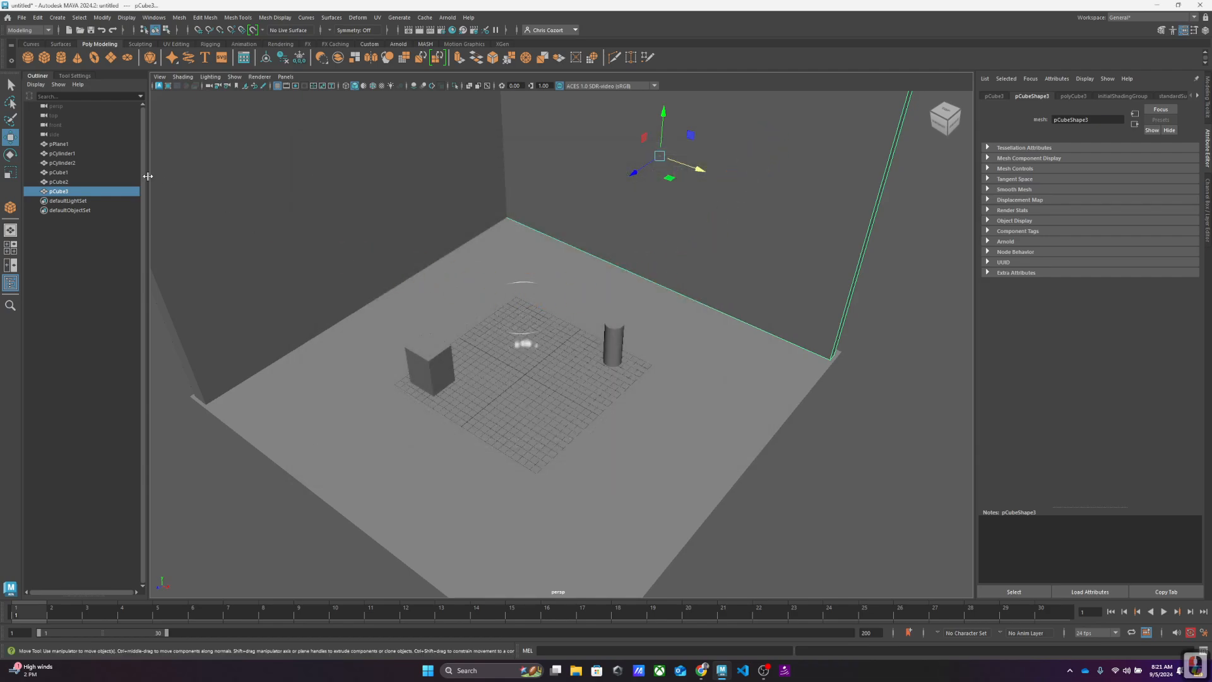
pyautogui.click(280, 44)
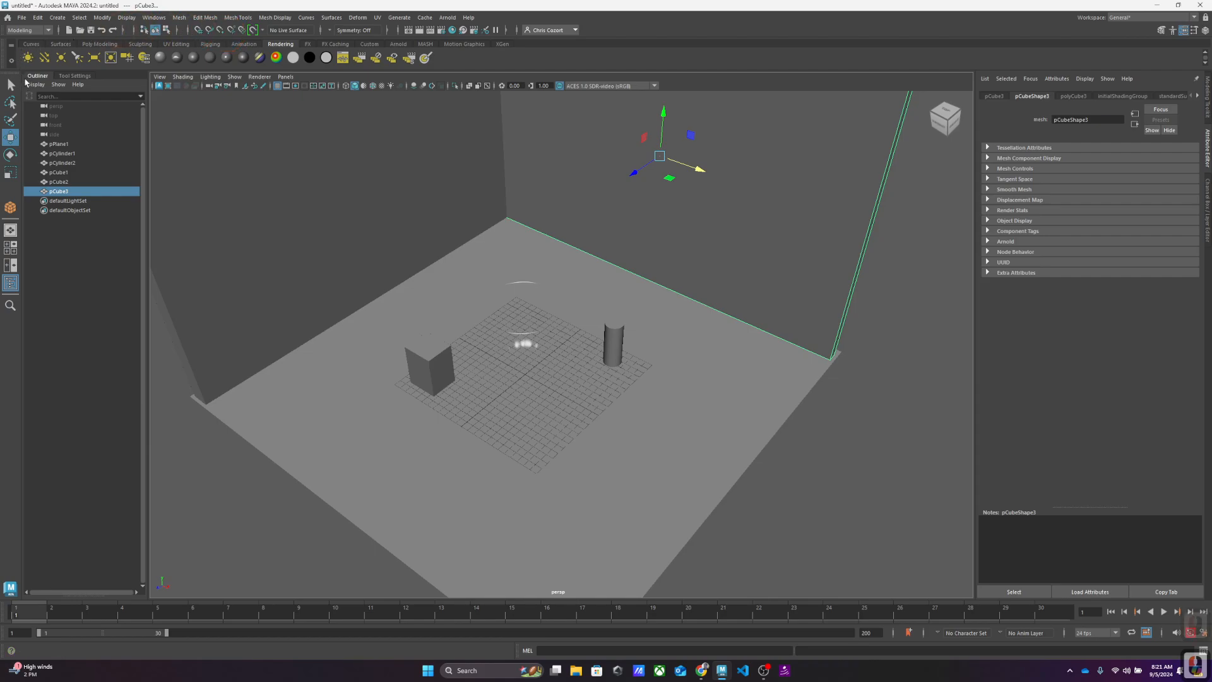
pyautogui.click(62, 58)
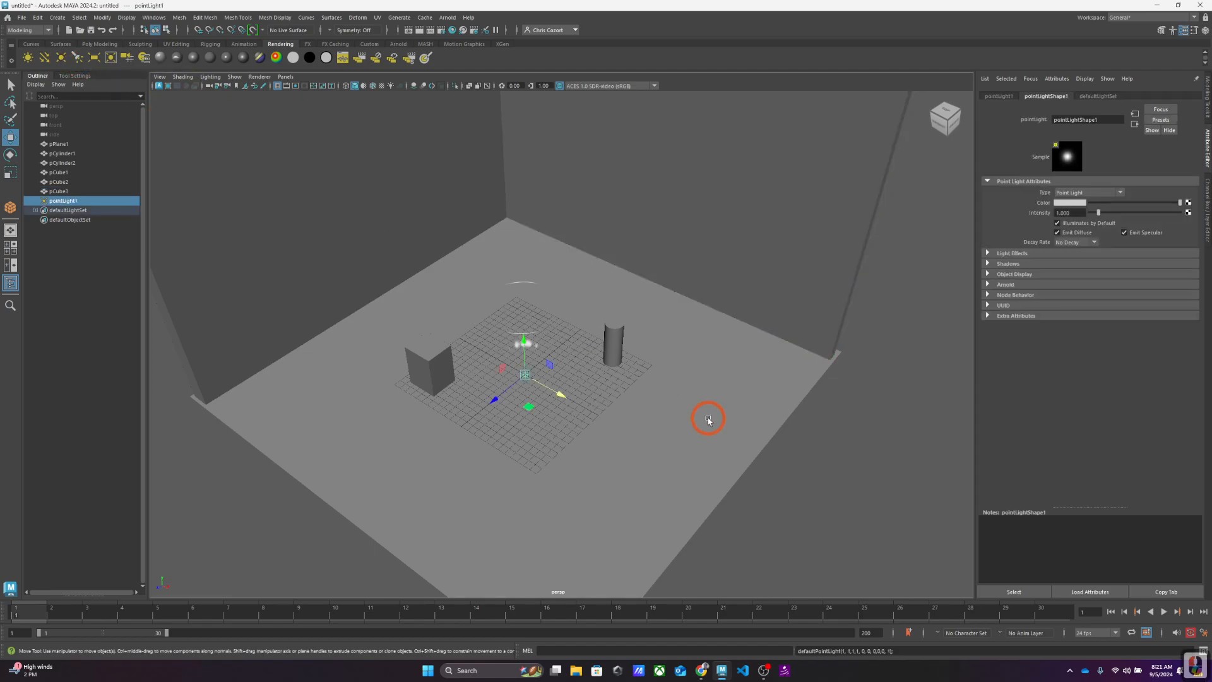
pyautogui.click(391, 87)
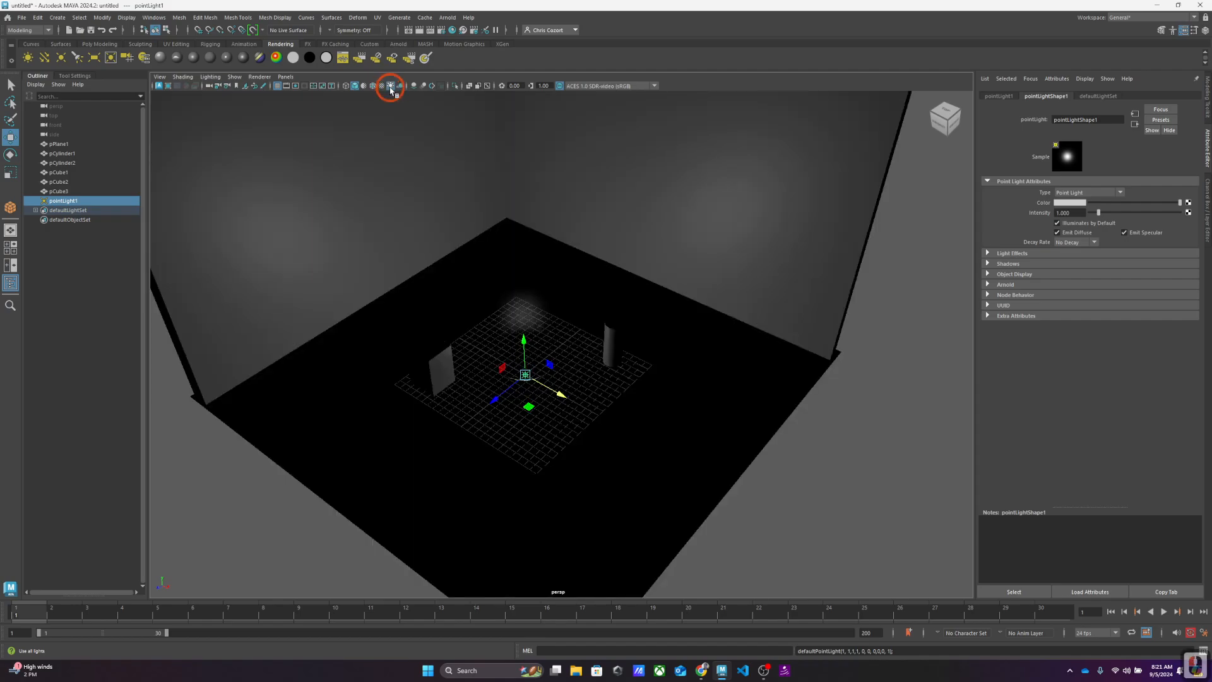
pyautogui.click(628, 406)
pyautogui.moveTo(524, 341); pyautogui.dragTo(520, 256)
pyautogui.moveTo(525, 318); pyautogui.dragTo(430, 364)
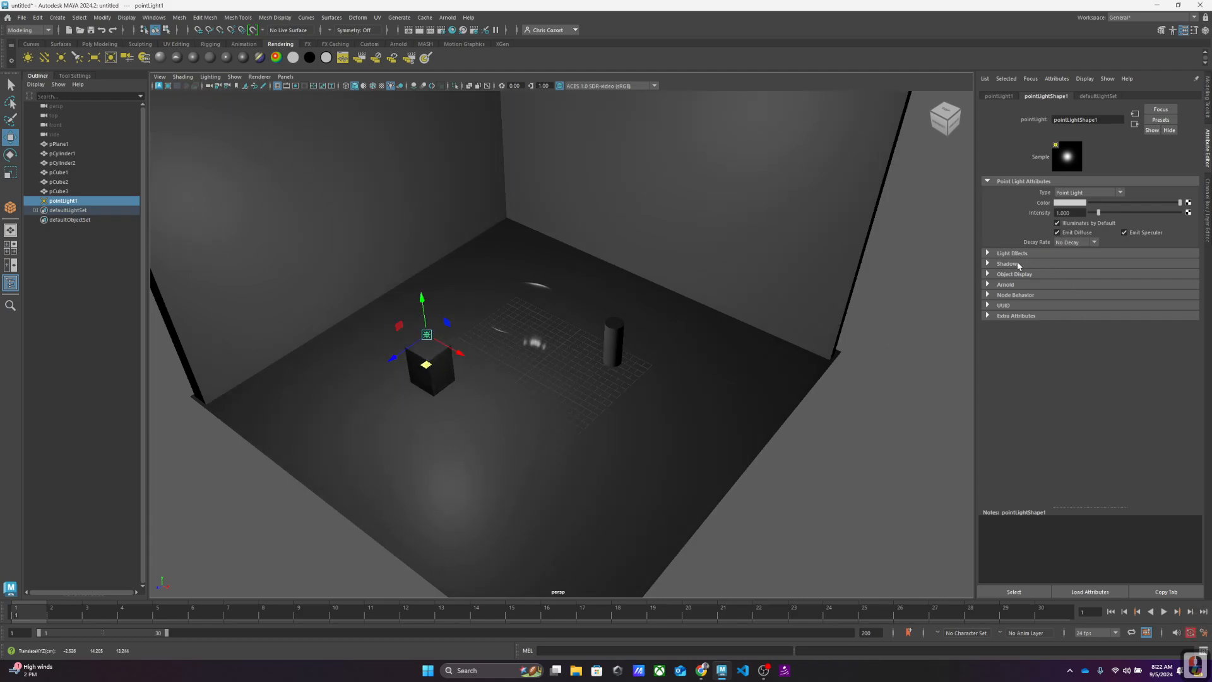
pyautogui.click(988, 253)
pyautogui.click(987, 253)
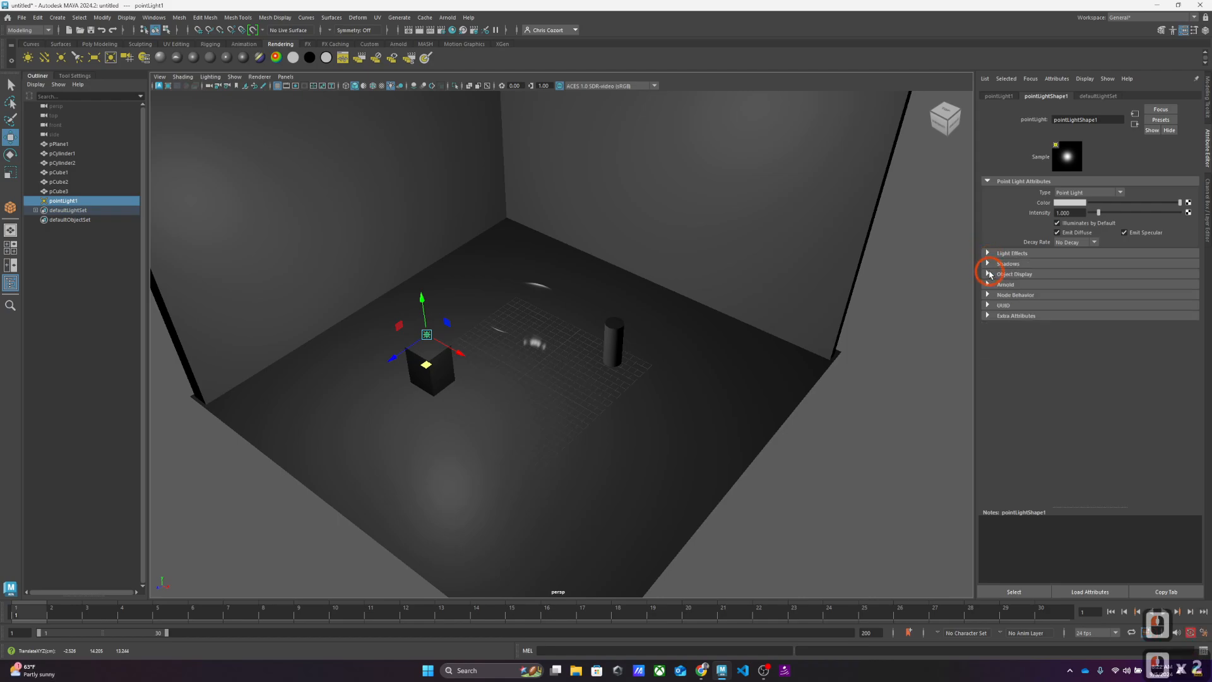
pyautogui.click(988, 264)
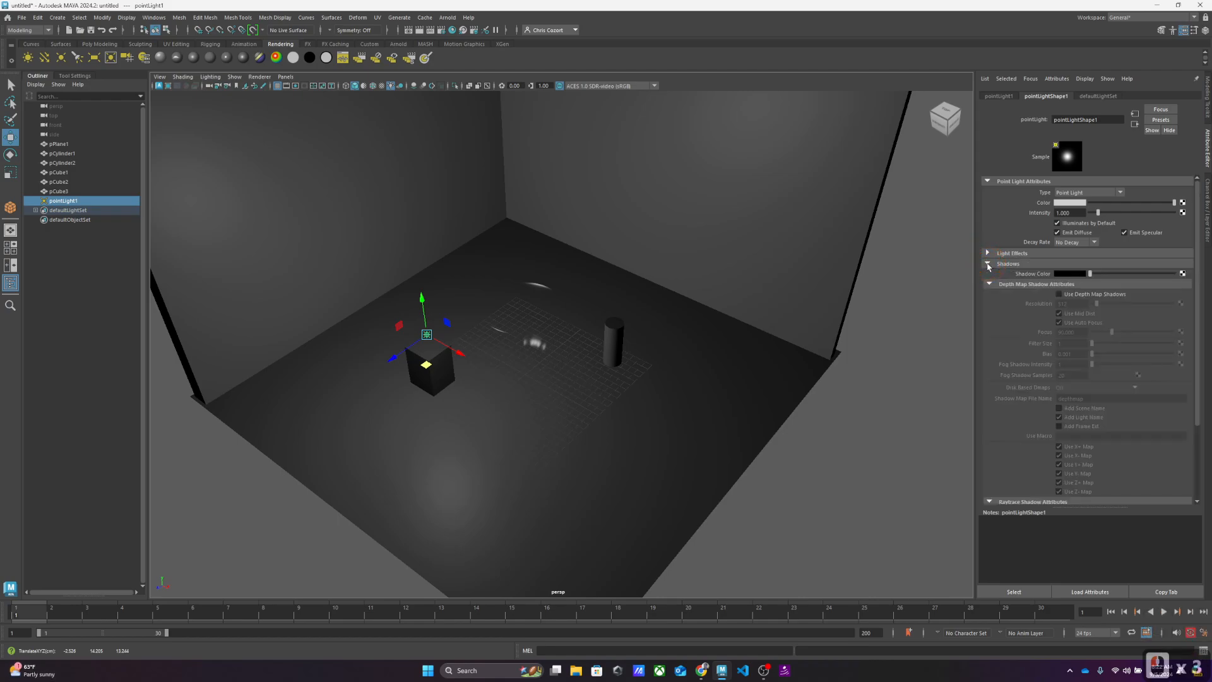
pyautogui.click(988, 264)
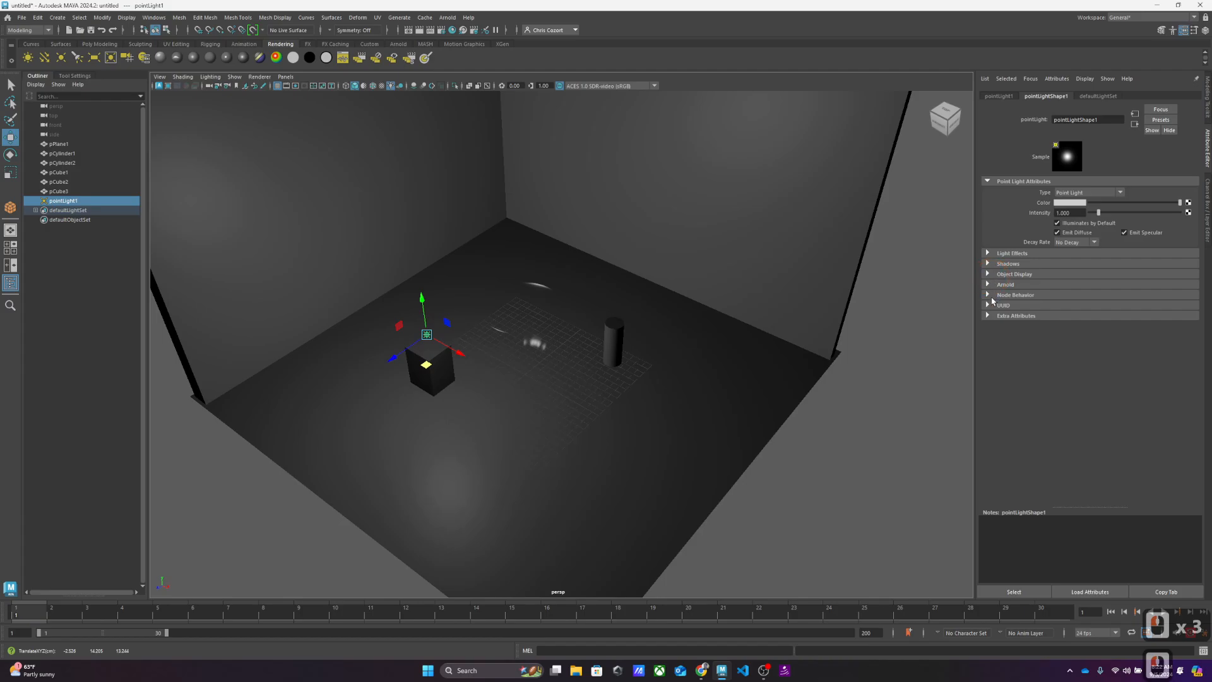
pyautogui.click(989, 285)
pyautogui.click(988, 285)
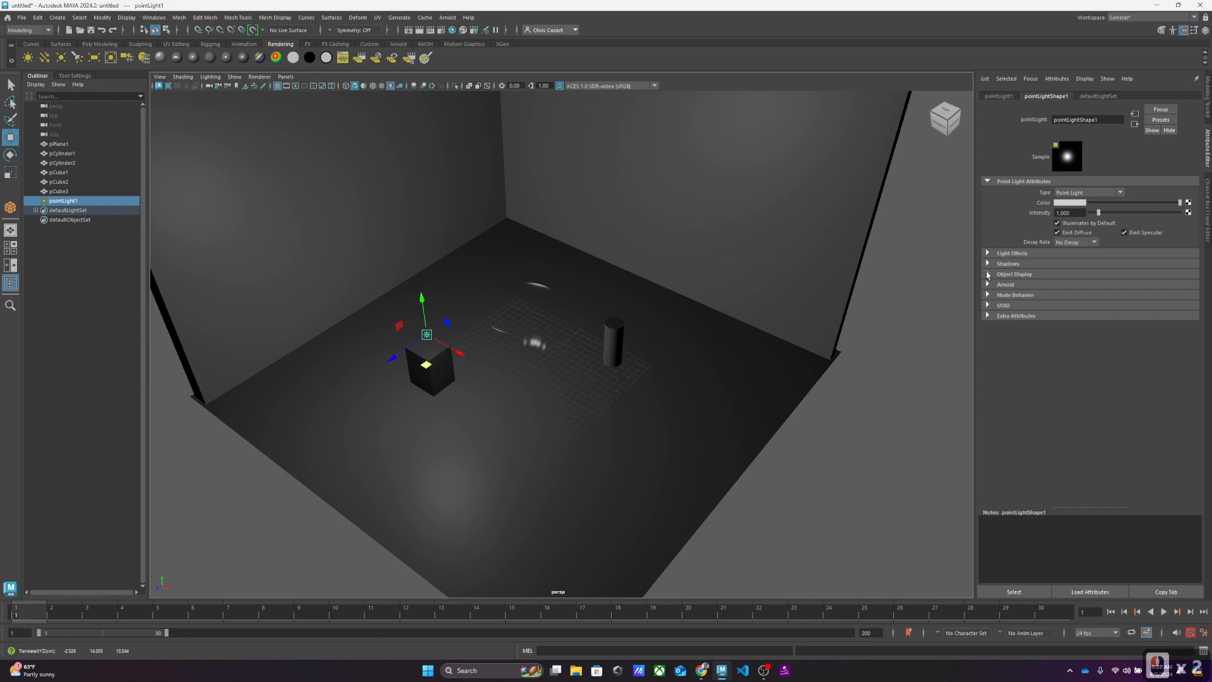
# Step: Raise the point light's intensity to 1.383 and test-render the walled scene, closing the render view when finished
pyautogui.moveTo(1098, 214)
pyautogui.mouseDown()
pyautogui.moveTo(1113, 214)
pyautogui.moveTo(1102, 213)
pyautogui.mouseUp()
pyautogui.click(419, 30)
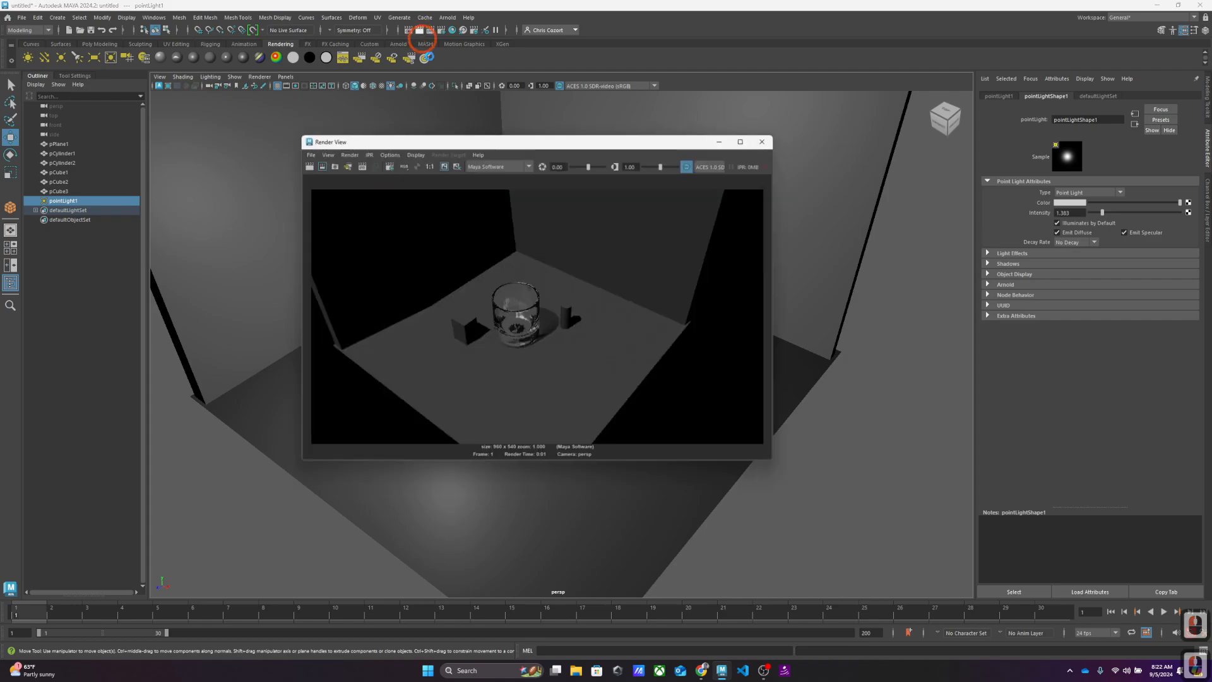
pyautogui.click(598, 377)
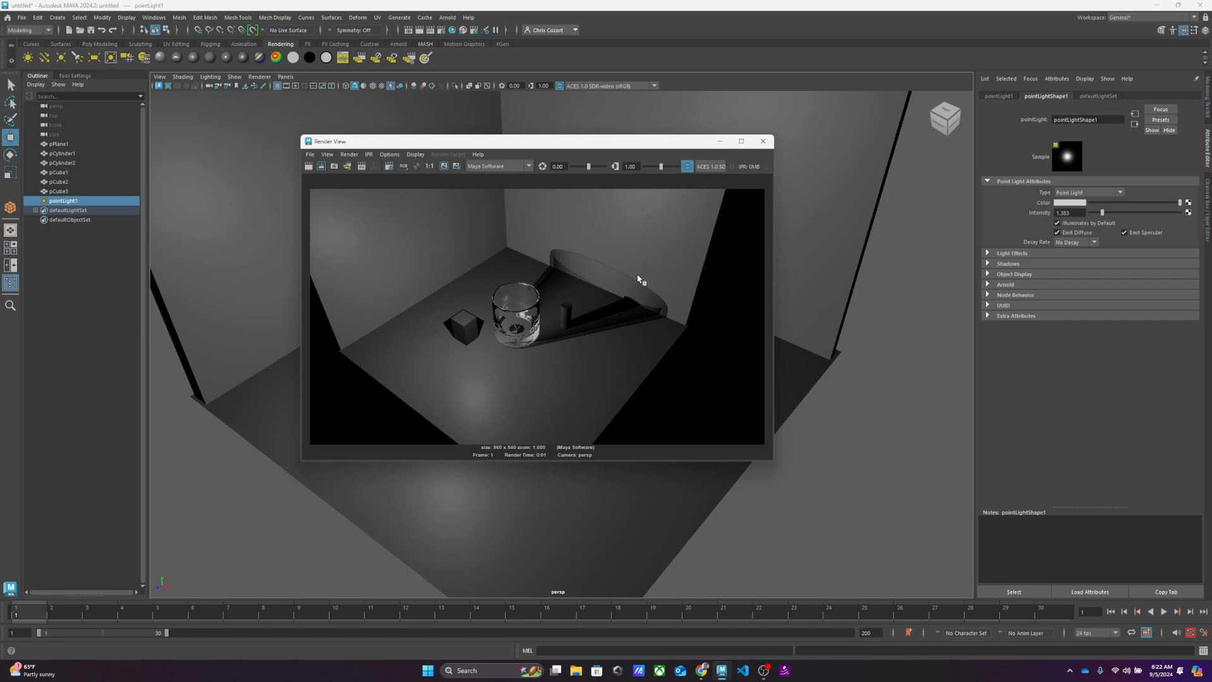
pyautogui.click(763, 141)
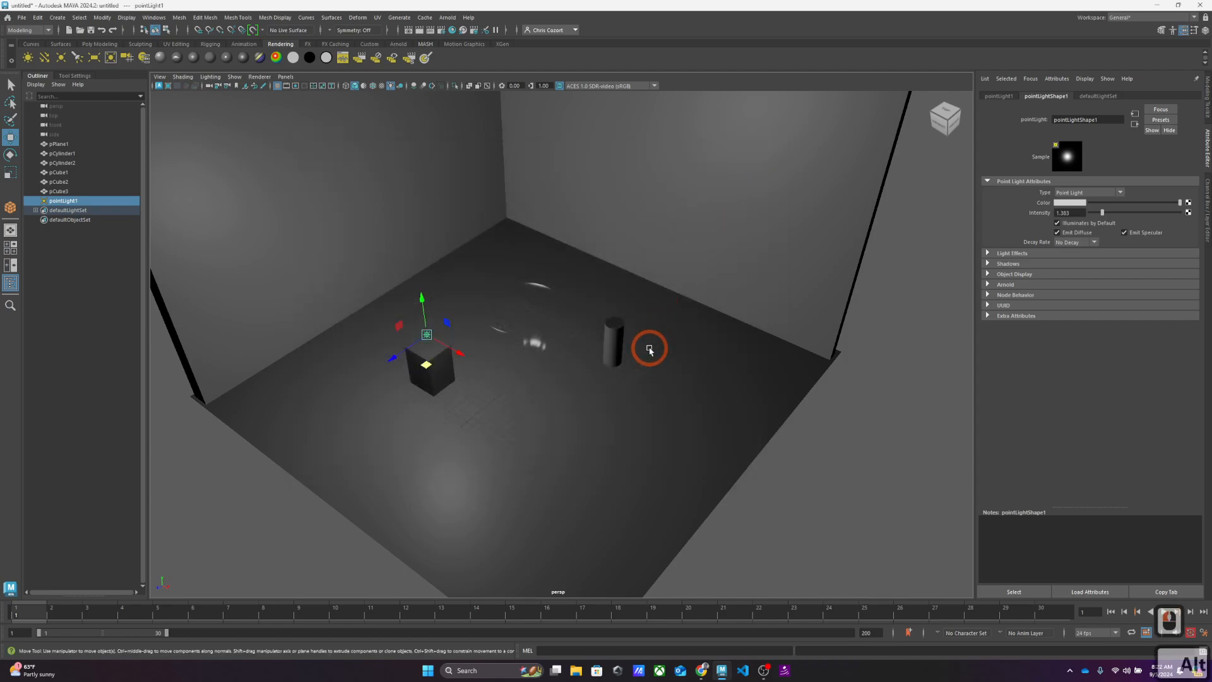
# Step: Test-render a close-up view of the glass cup between the cube and the cylinder
pyautogui.scroll(5, 646, 354)
pyautogui.scroll(1, 646, 361)
pyautogui.keyDown('alt'); pyautogui.moveTo(630, 396); pyautogui.dragTo(633, 391); pyautogui.keyUp('alt')
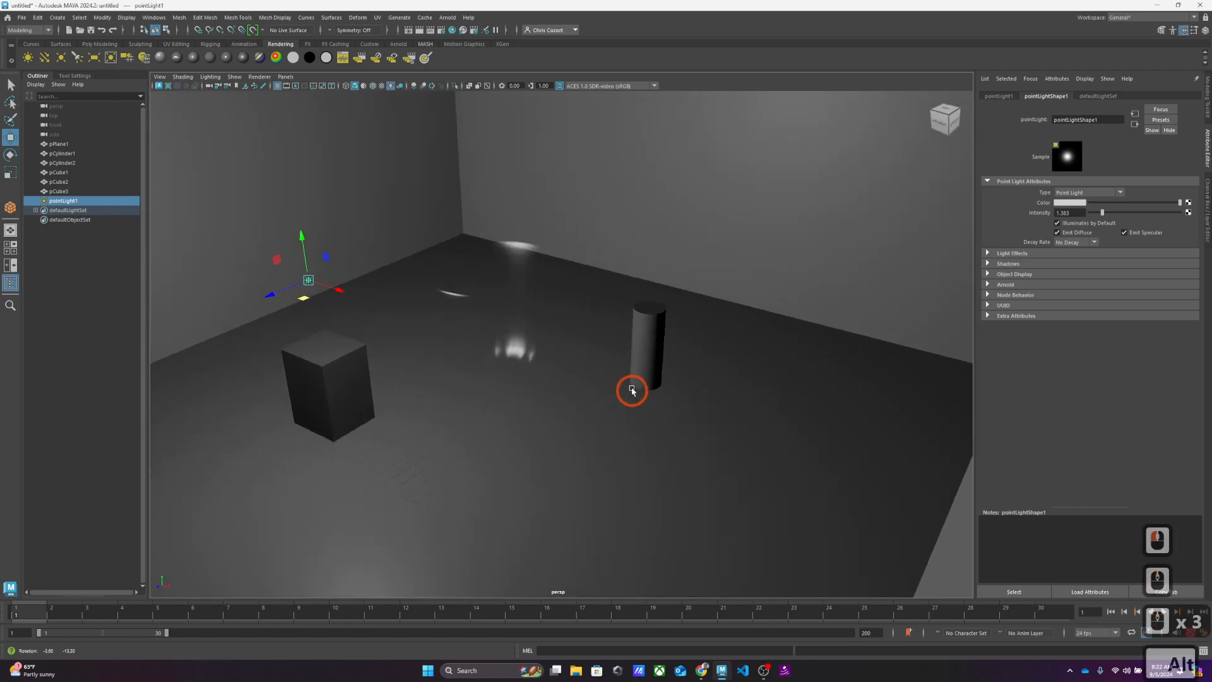
pyautogui.keyDown('alt'); pyautogui.moveTo(631, 391); pyautogui.dragTo(676, 366, button='middle'); pyautogui.keyUp('alt')
pyautogui.scroll(1, 676, 366)
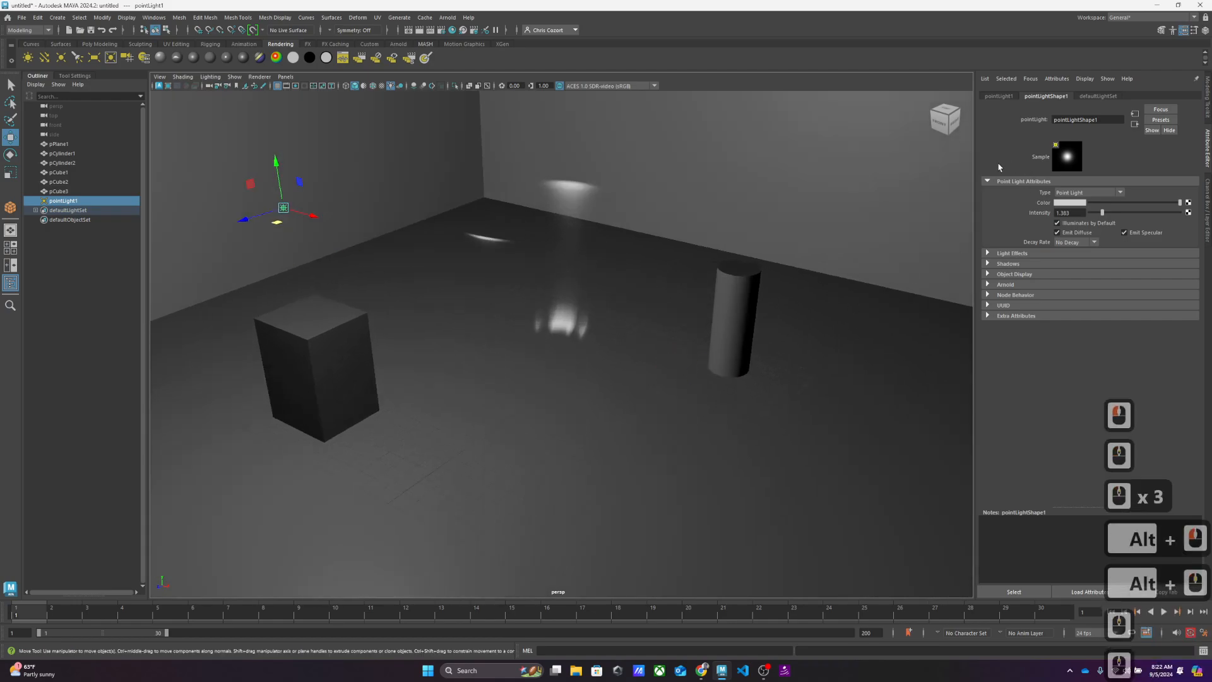
pyautogui.click(423, 32)
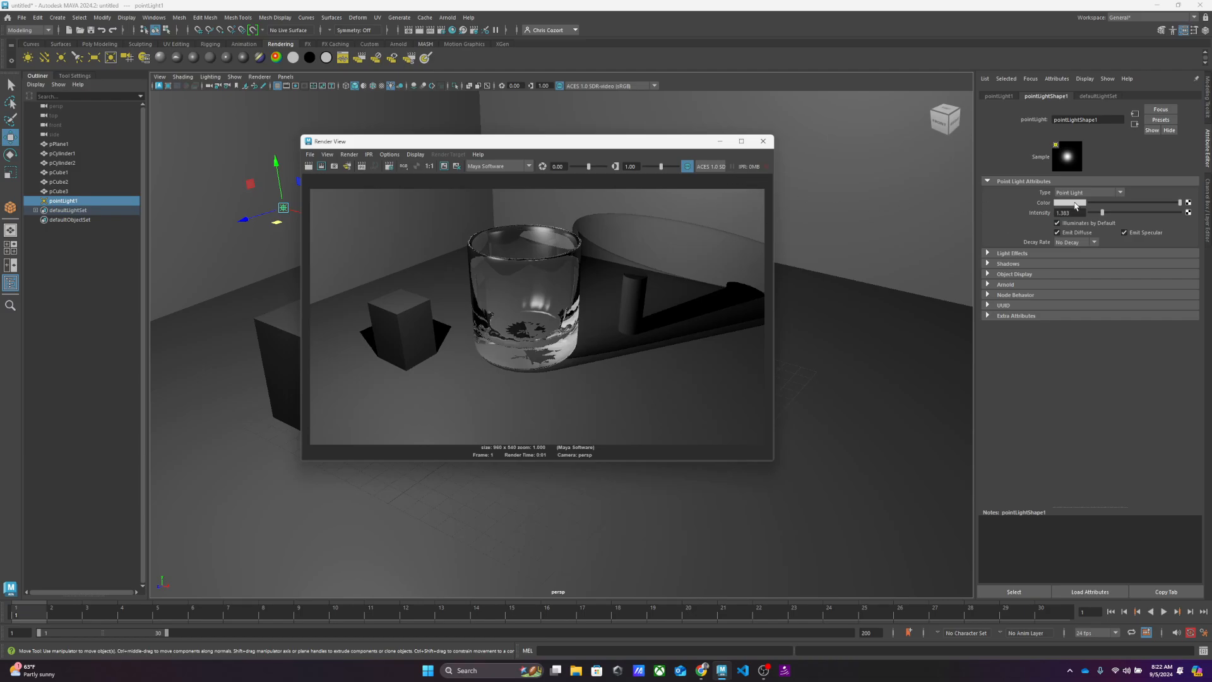
# Step: Set the refractive index of the cup's Glass material to 1.029 and re-render the view
pyautogui.moveTo(572, 144); pyautogui.dragTo(684, 156)
pyautogui.click(508, 262)
pyautogui.click(1076, 96)
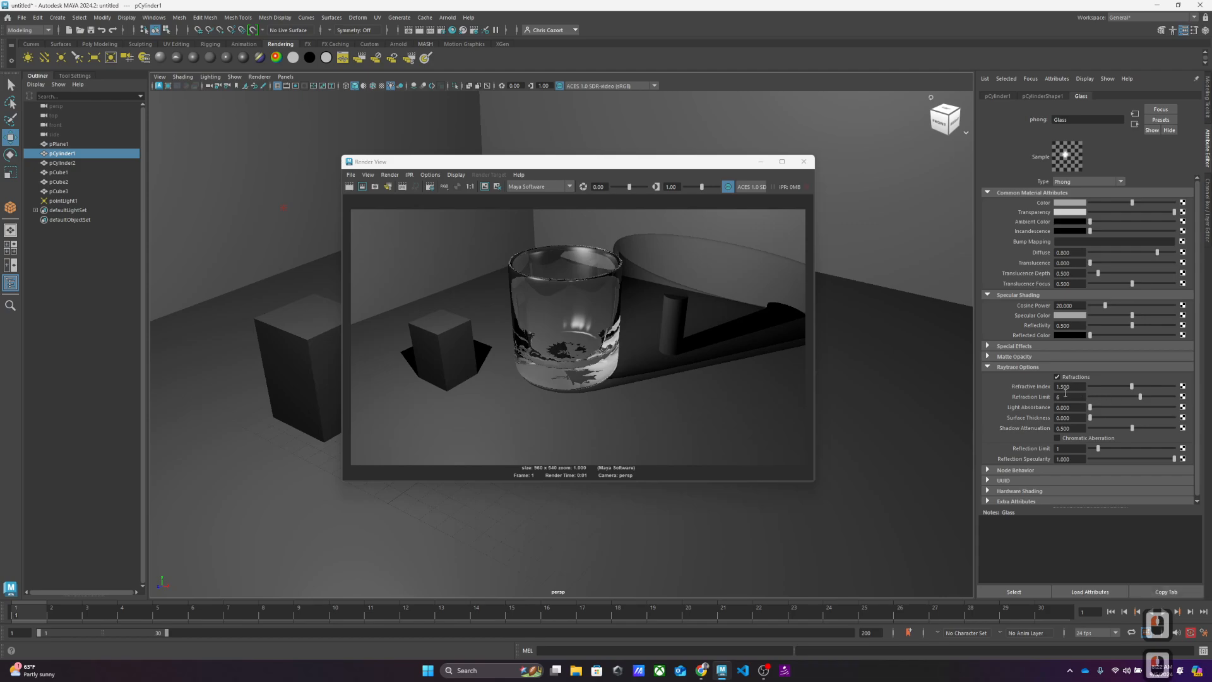
pyautogui.moveTo(1131, 386); pyautogui.dragTo(1118, 387)
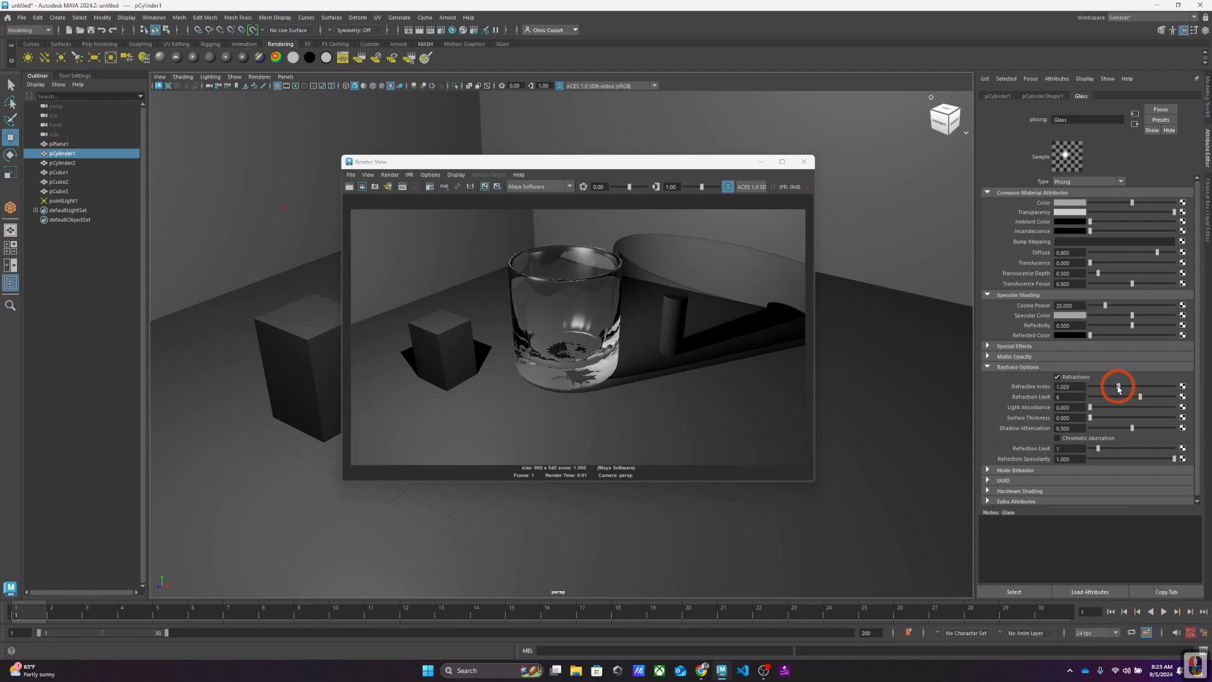
pyautogui.click(349, 186)
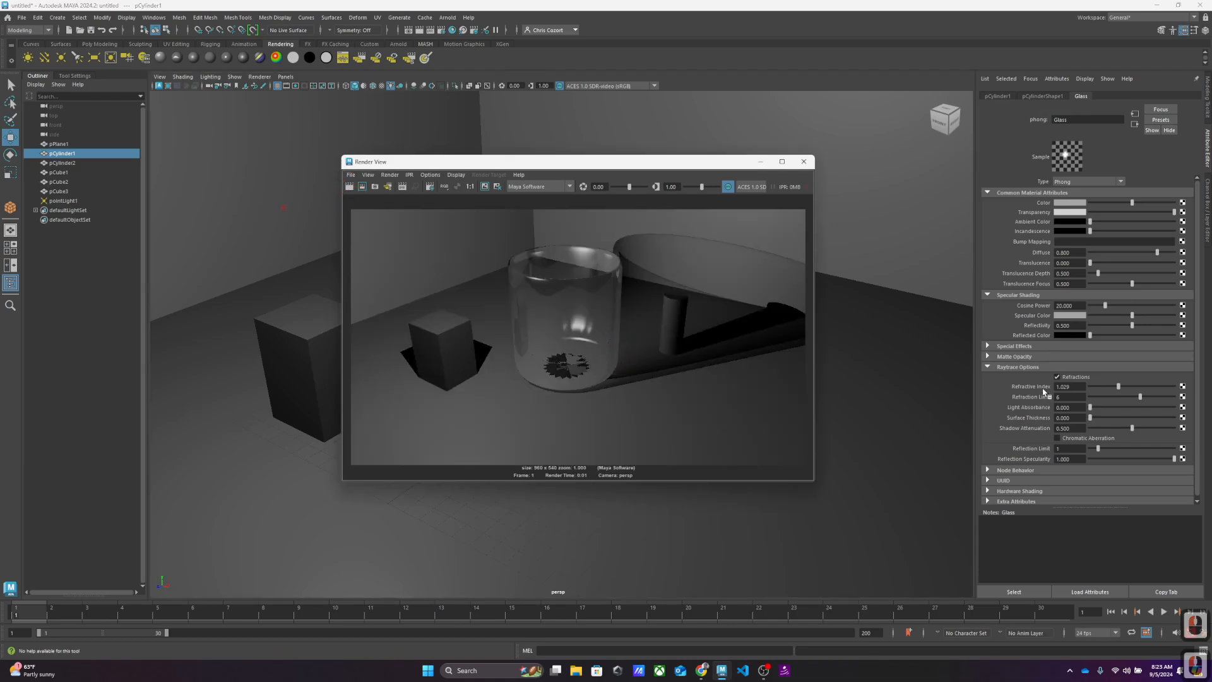
# Step: Try refractive index values of 1.352 and 1.709 on the Glass material, re-rendering after each change
pyautogui.moveTo(1118, 387); pyautogui.dragTo(1128, 387)
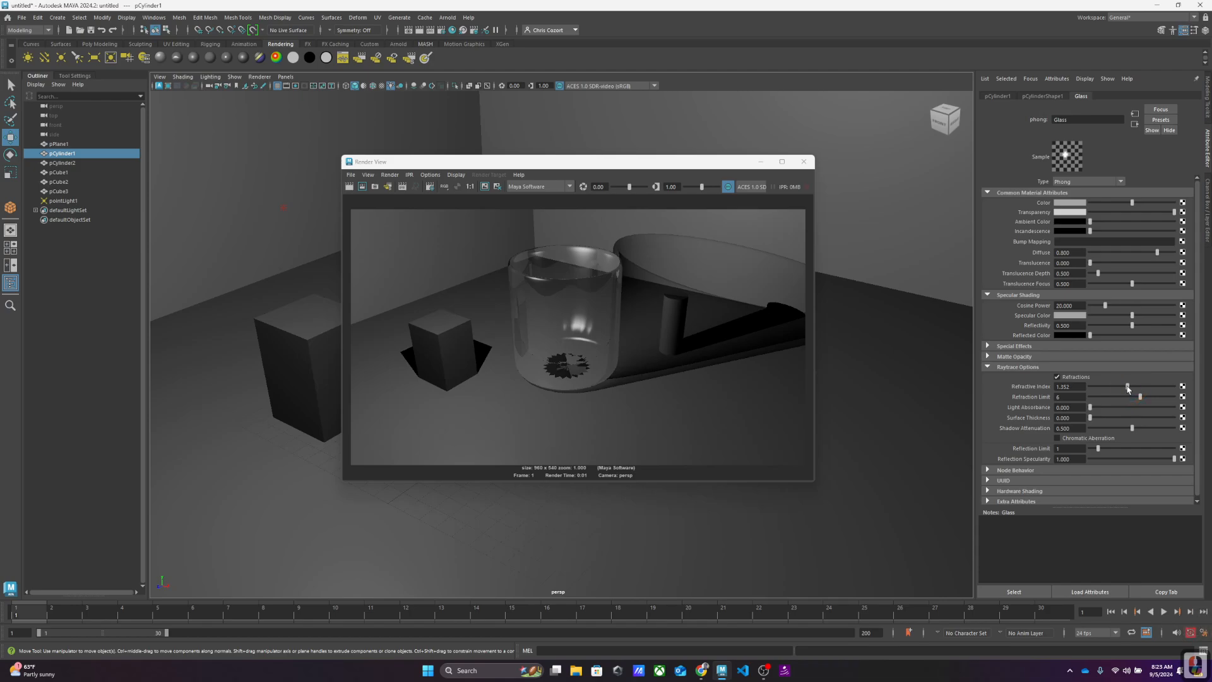
pyautogui.click(350, 187)
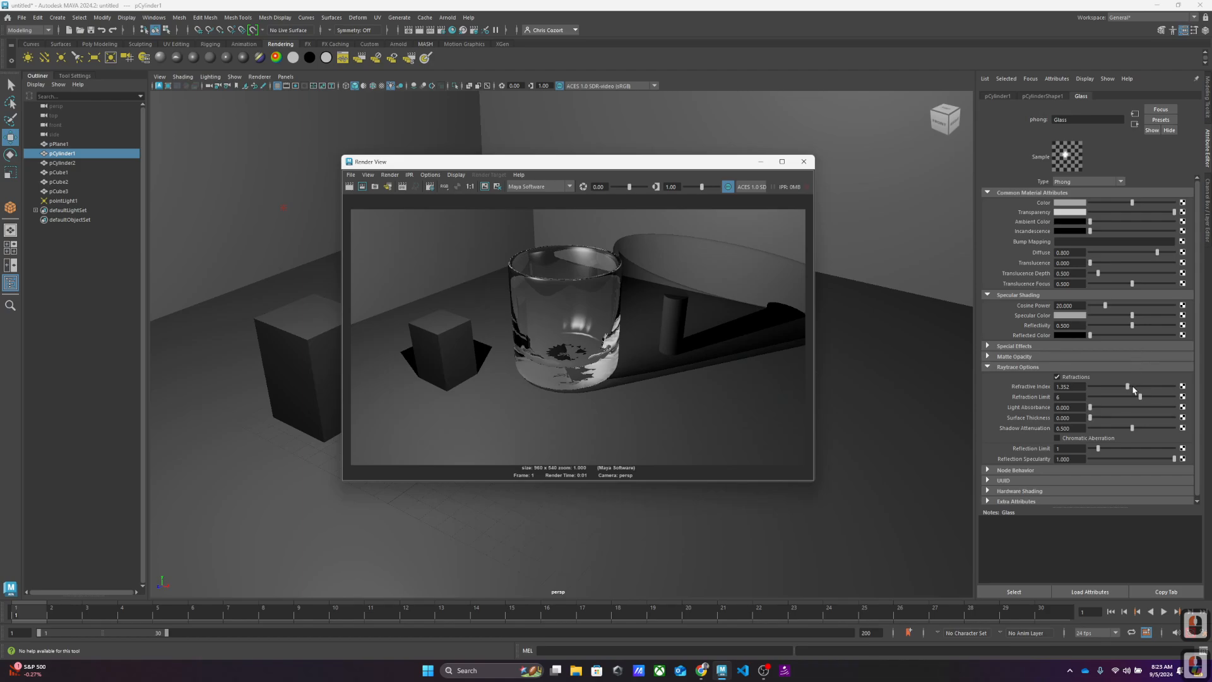
pyautogui.moveTo(1134, 387); pyautogui.dragTo(1139, 387)
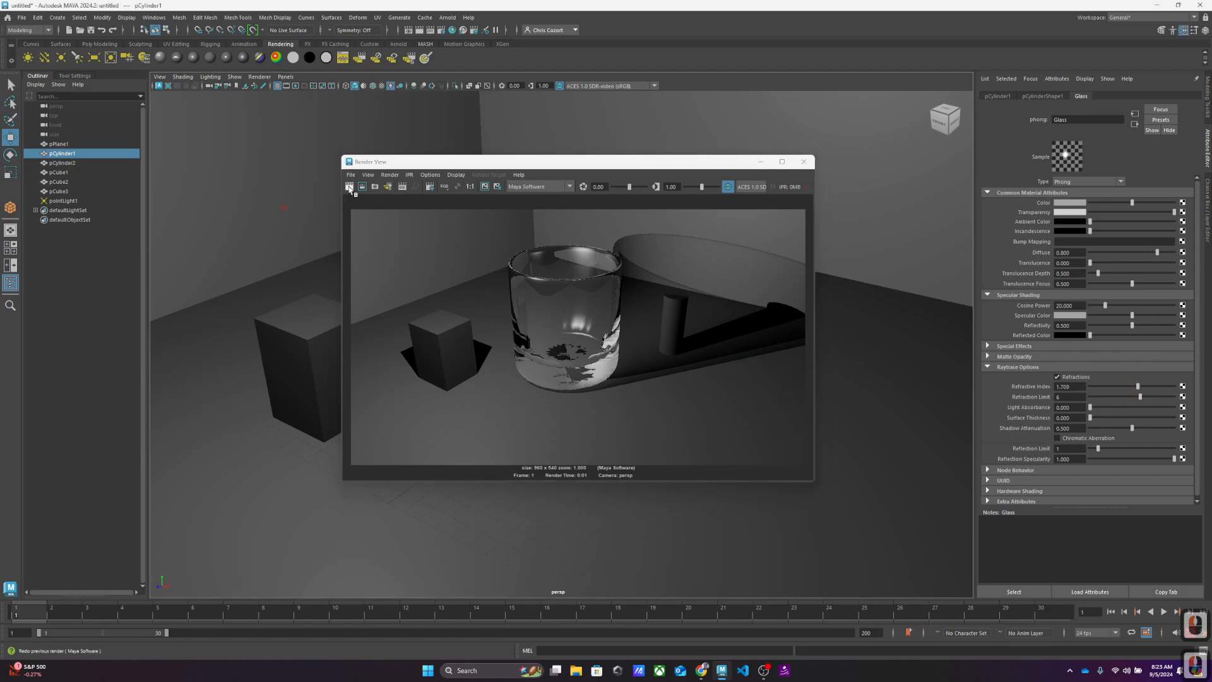
pyautogui.click(349, 186)
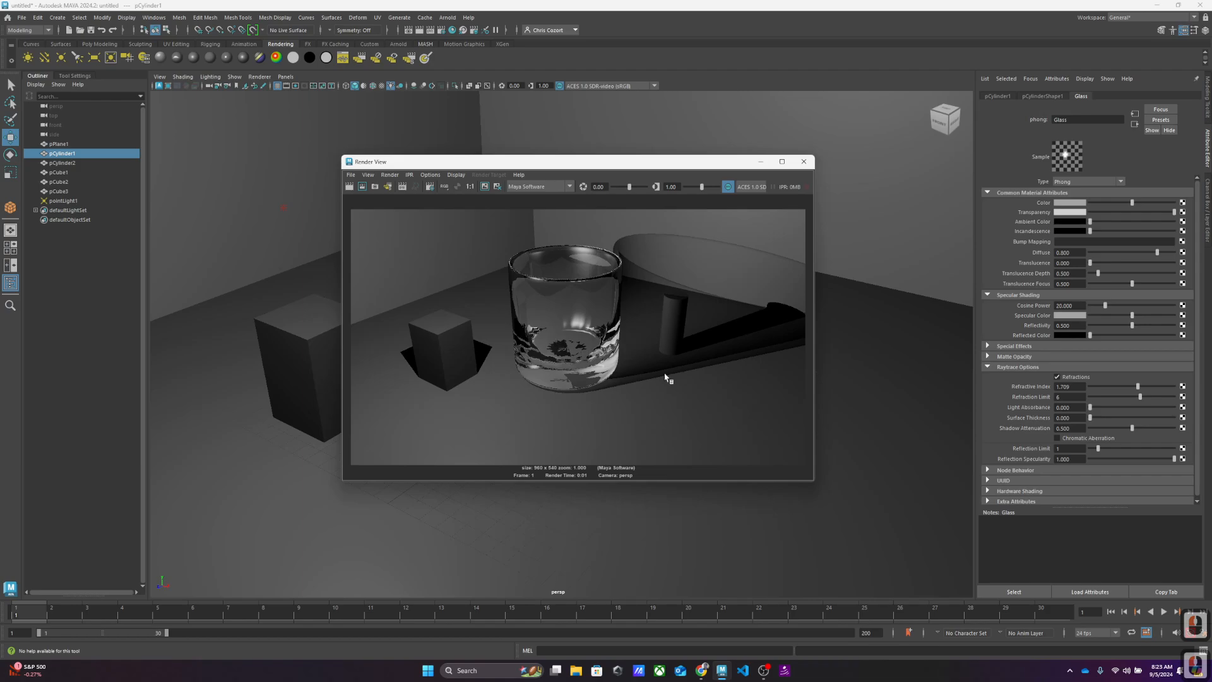
# Step: Set the Glass material's refractive index to 1.5
pyautogui.doubleClick(1075, 386)
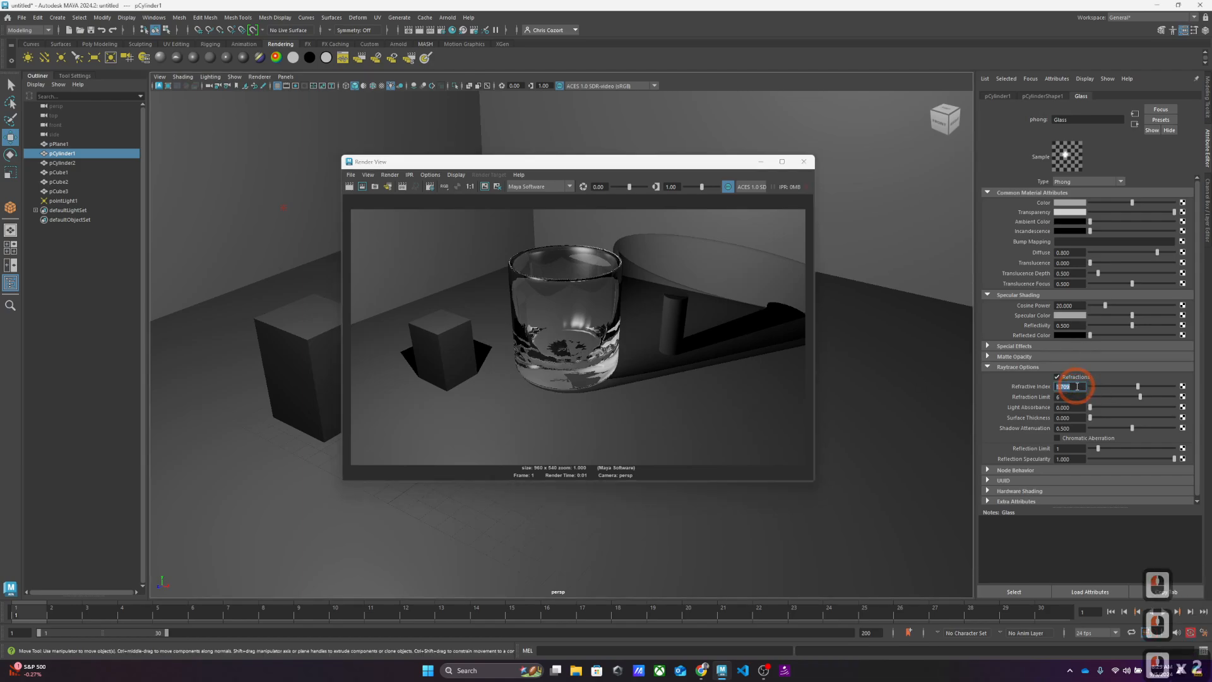
pyautogui.write('1.5')
pyautogui.press('Return')
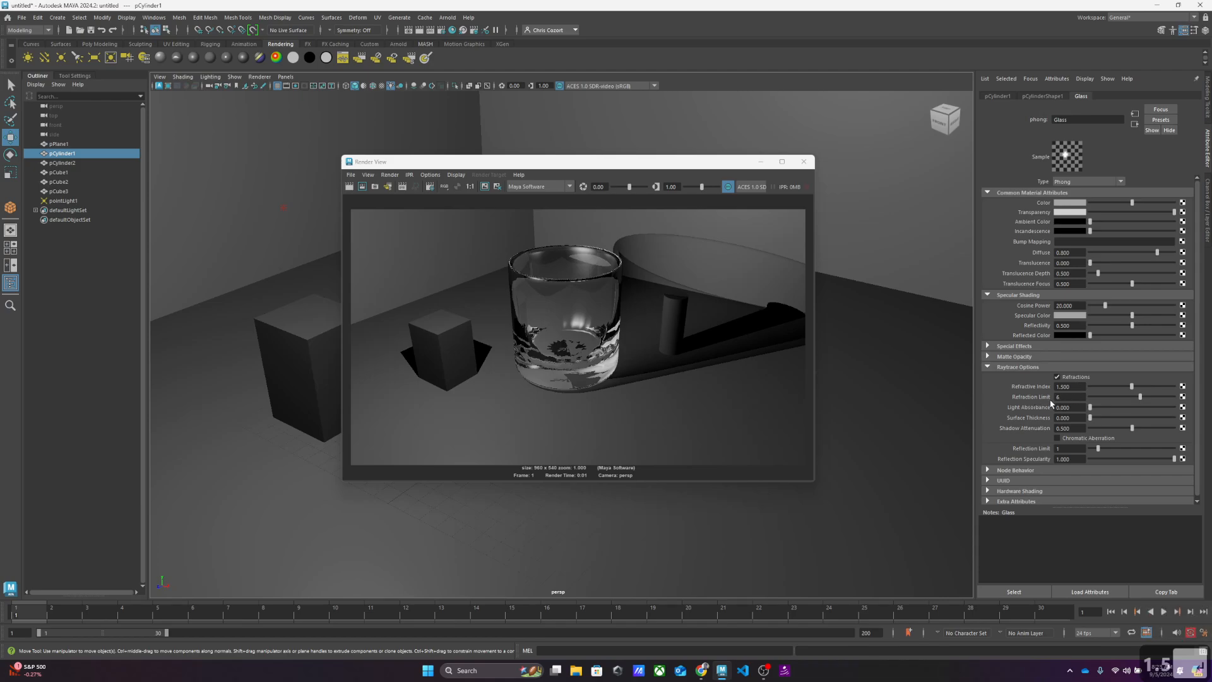
# Step: Try a refraction limit of 5 on the Glass material in a test render and return the limit to 6
pyautogui.click(1132, 397)
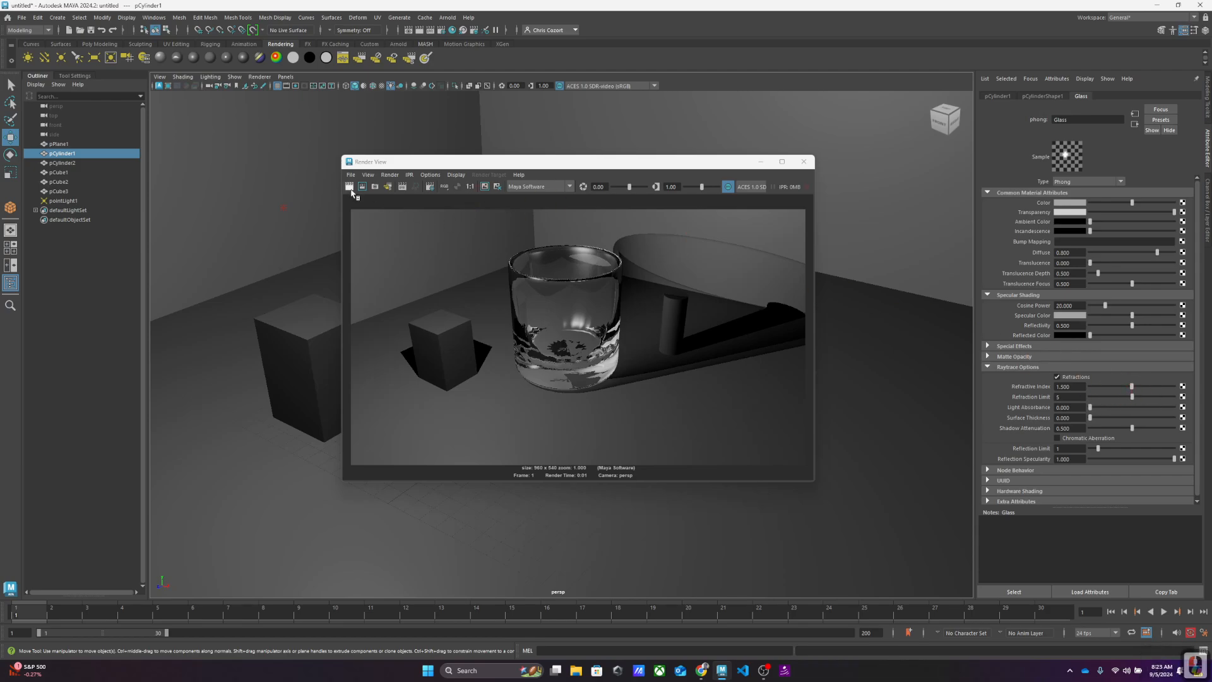
pyautogui.click(349, 187)
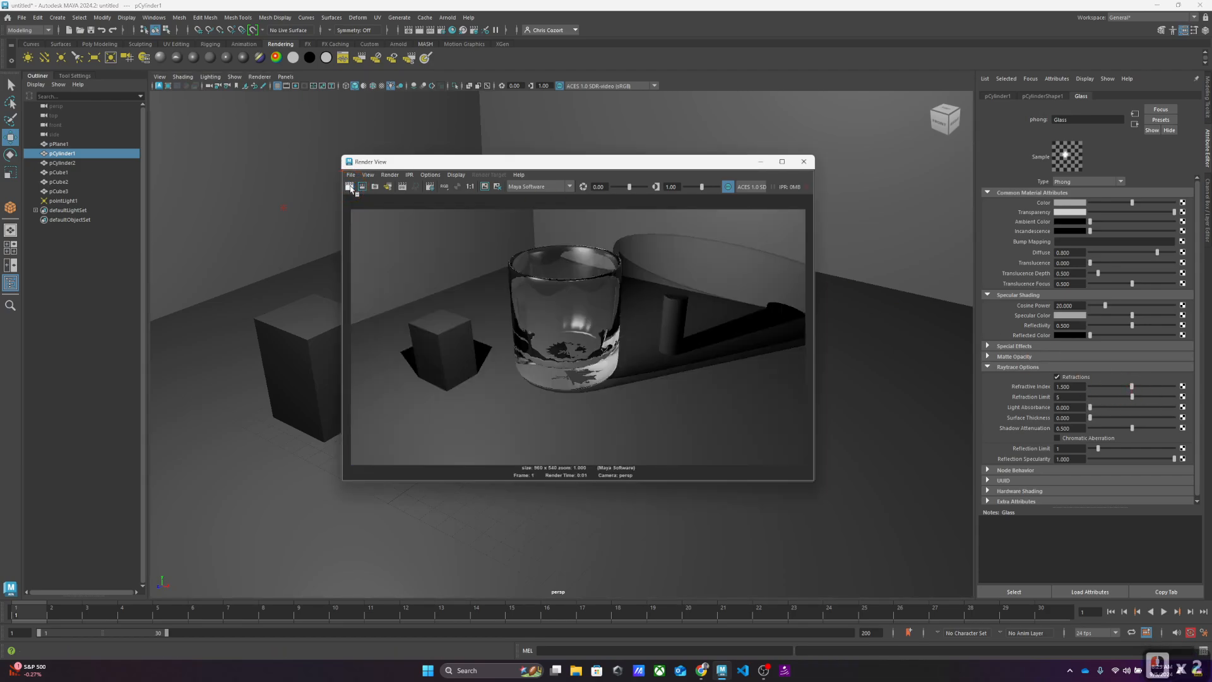
pyautogui.click(1140, 396)
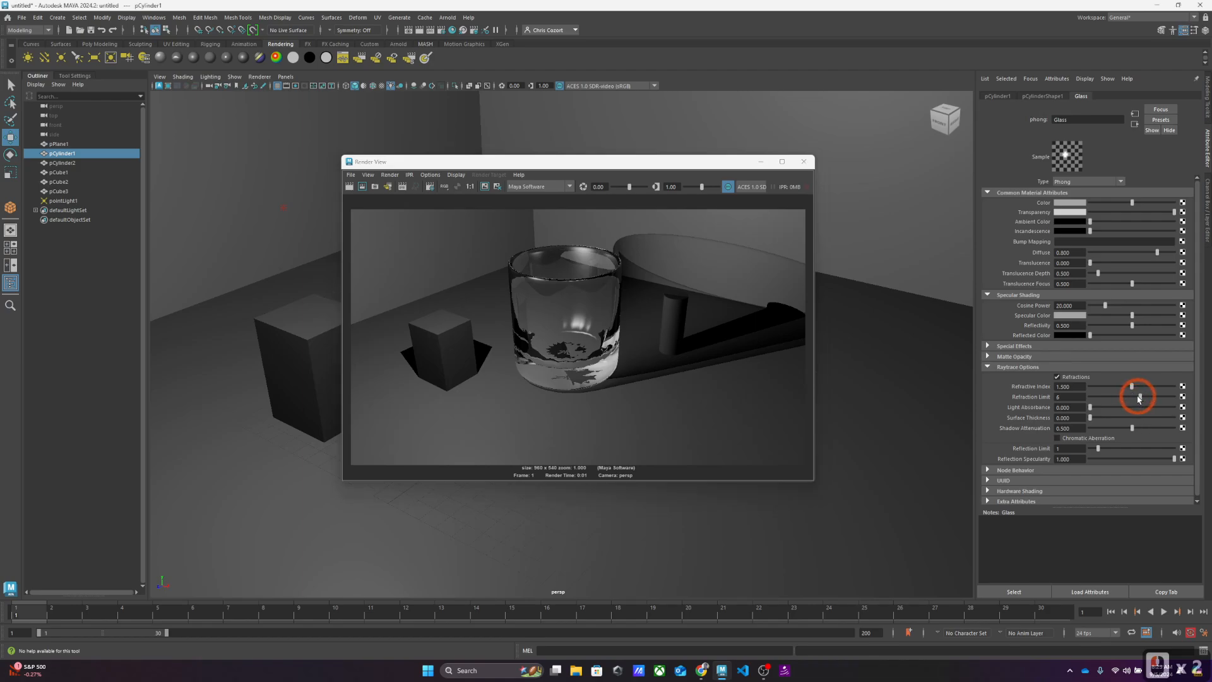